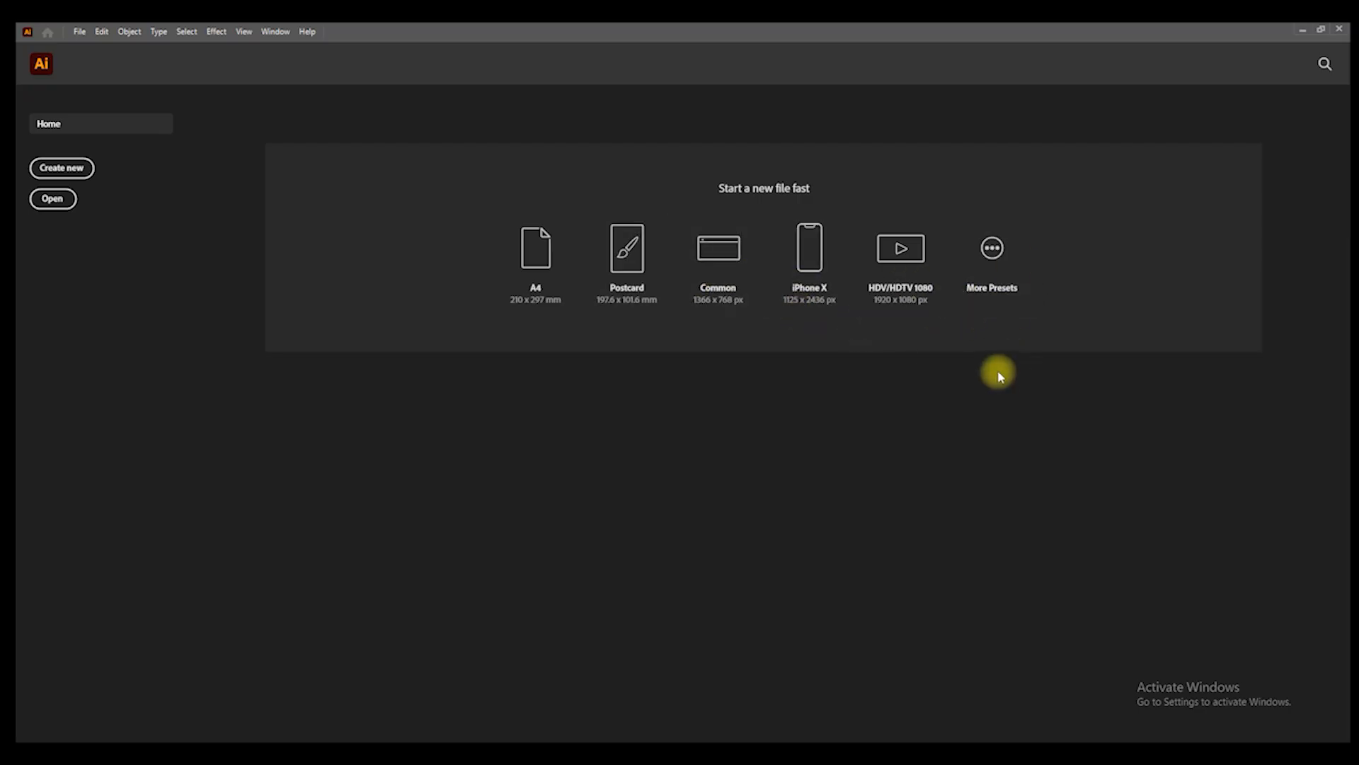
# - Examine the blank document presets in the Mobile, Web, Print, Film & Video and Art & Illustration categories without creating a document
pyautogui.click(991, 256)
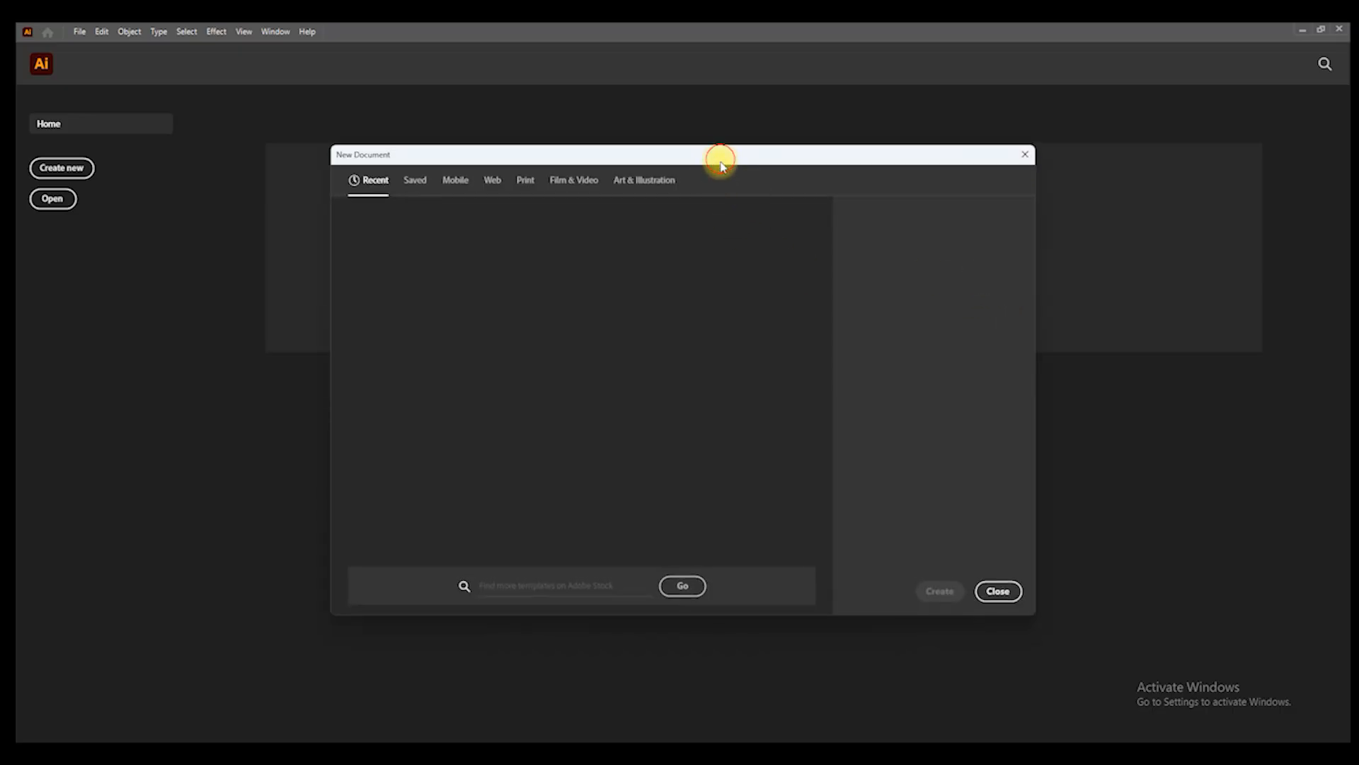
pyautogui.moveTo(720, 160); pyautogui.dragTo(720, 163)
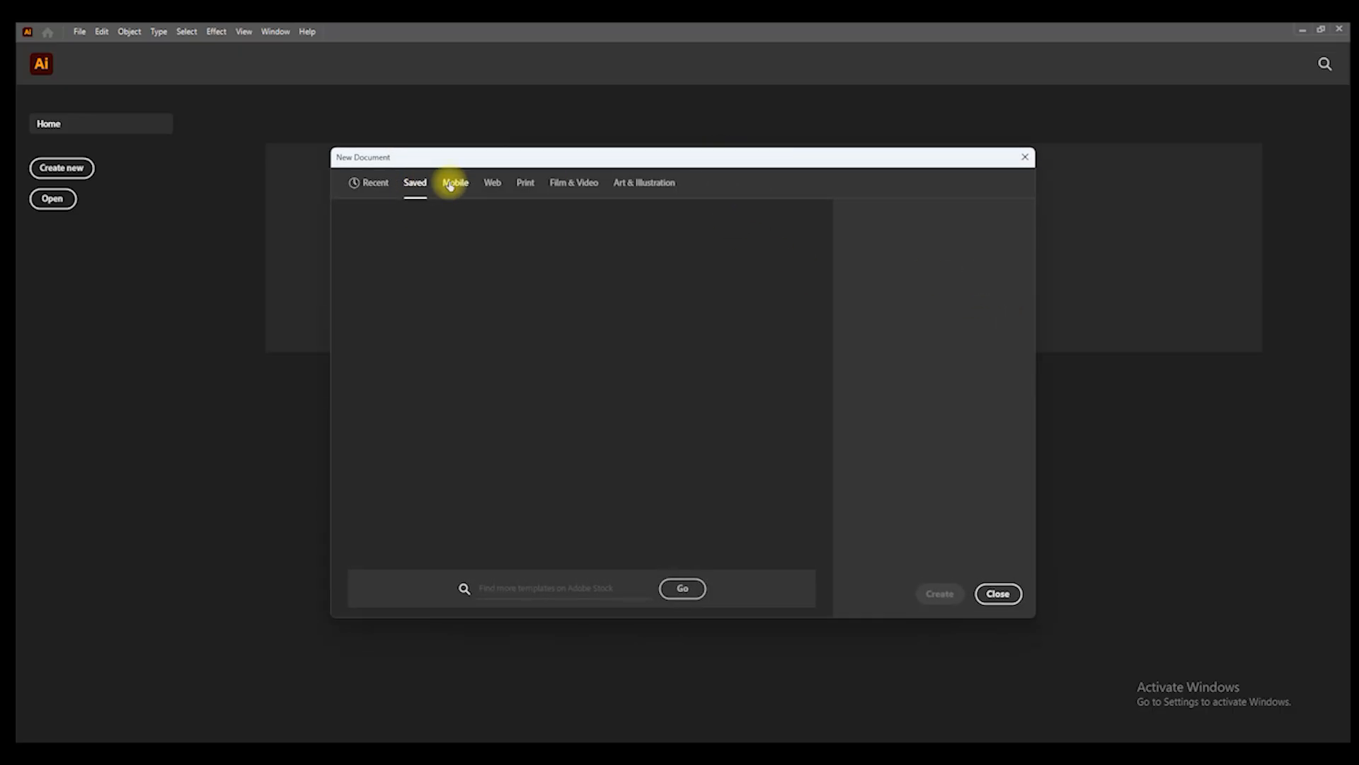
pyautogui.click(375, 187)
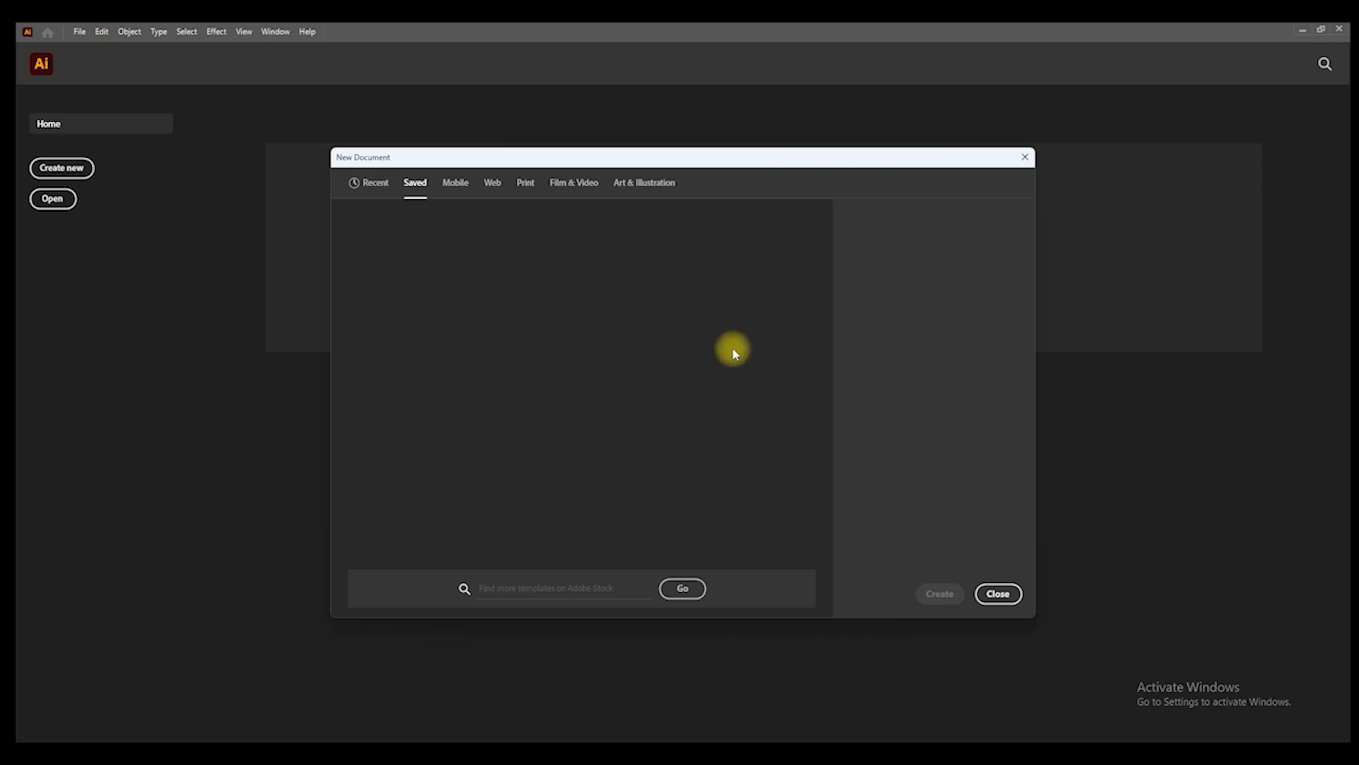
pyautogui.click(453, 184)
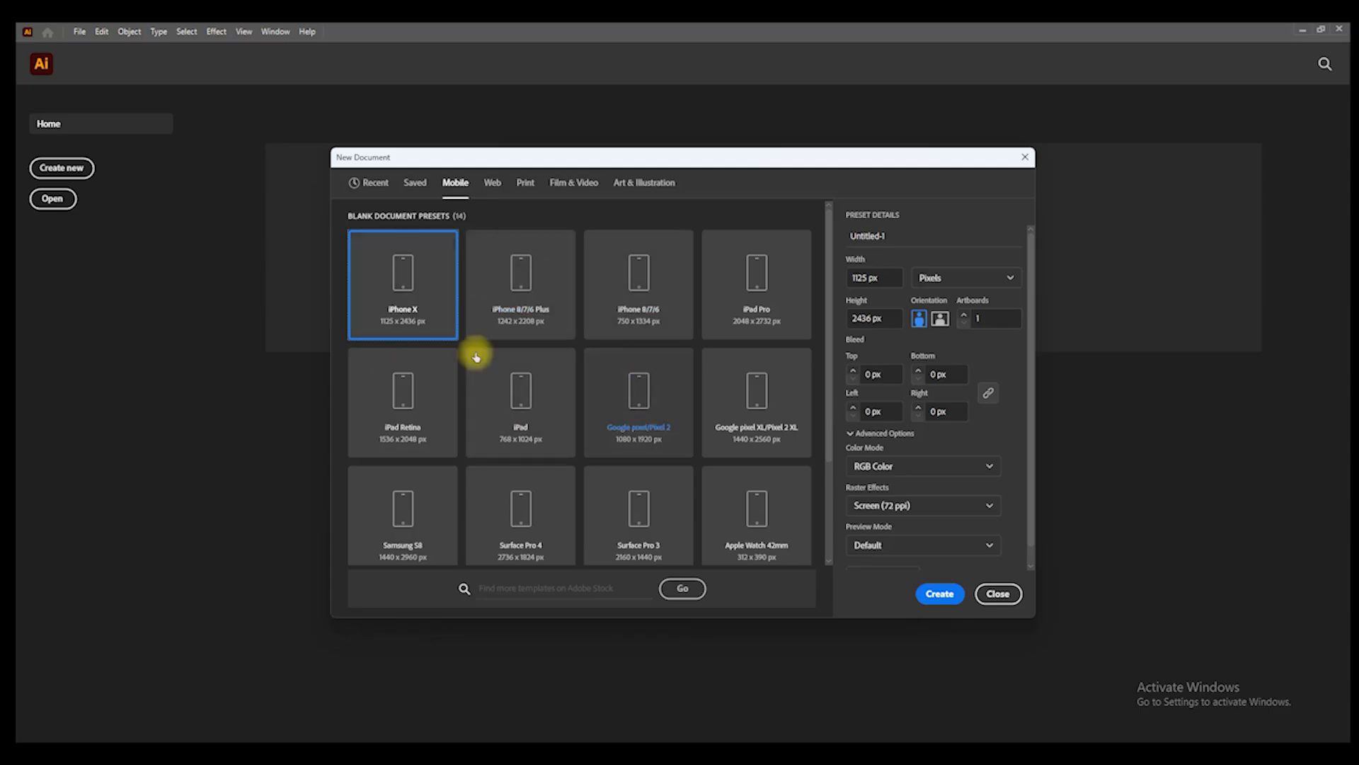
pyautogui.click(495, 184)
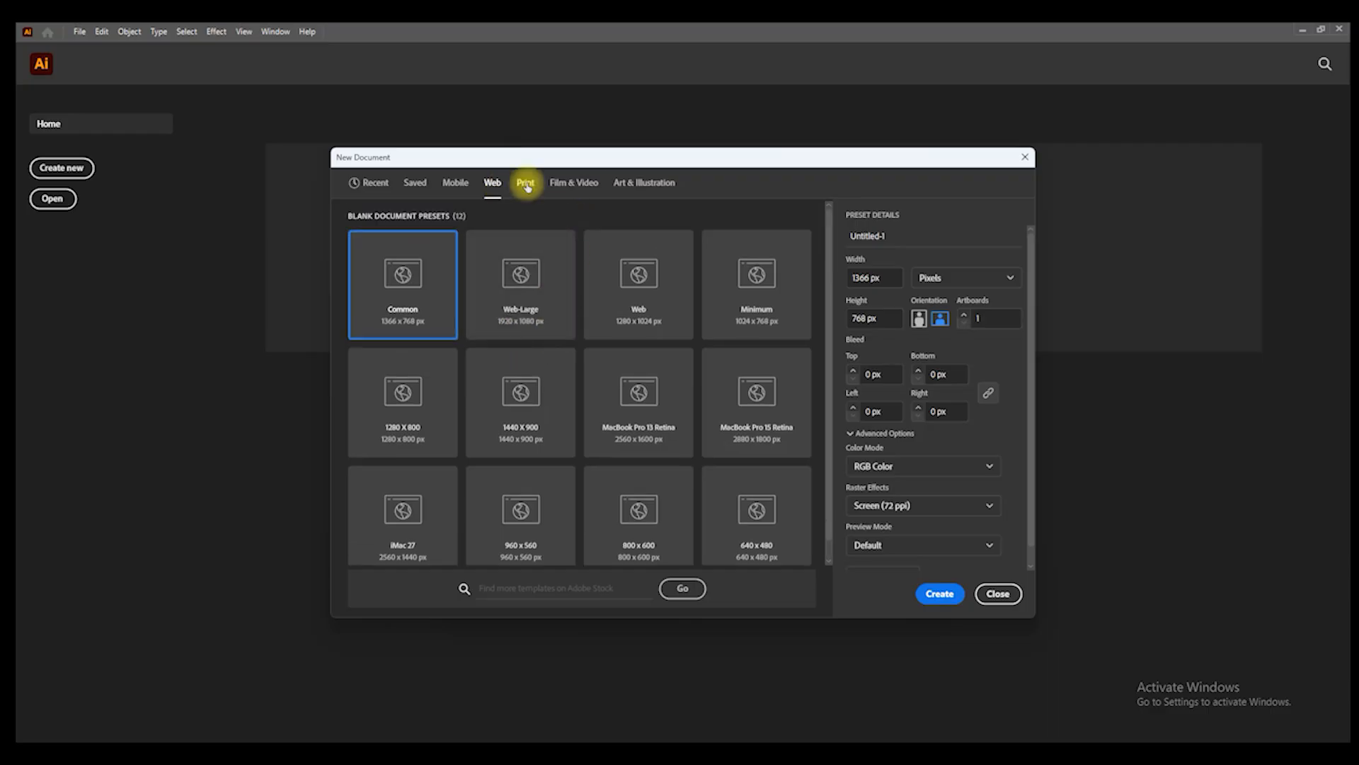
pyautogui.click(527, 186)
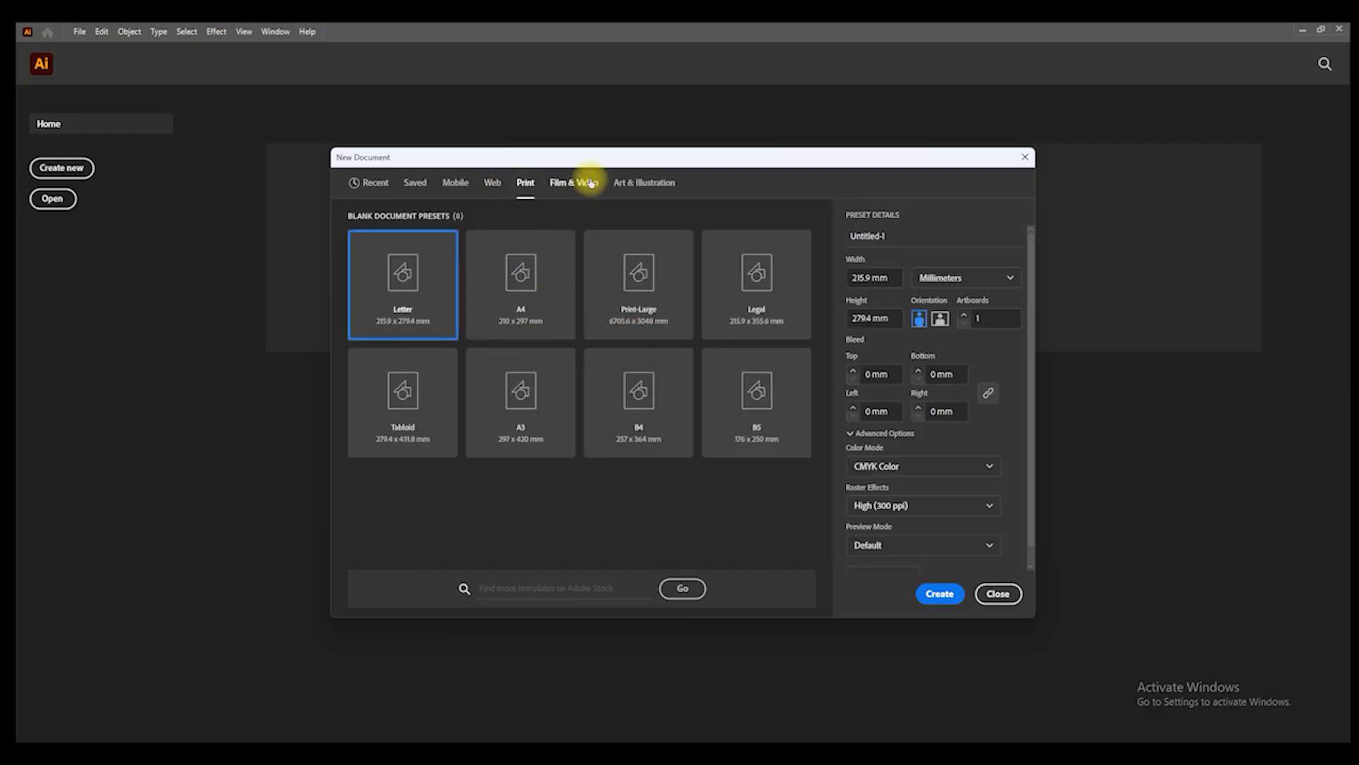
pyautogui.click(626, 182)
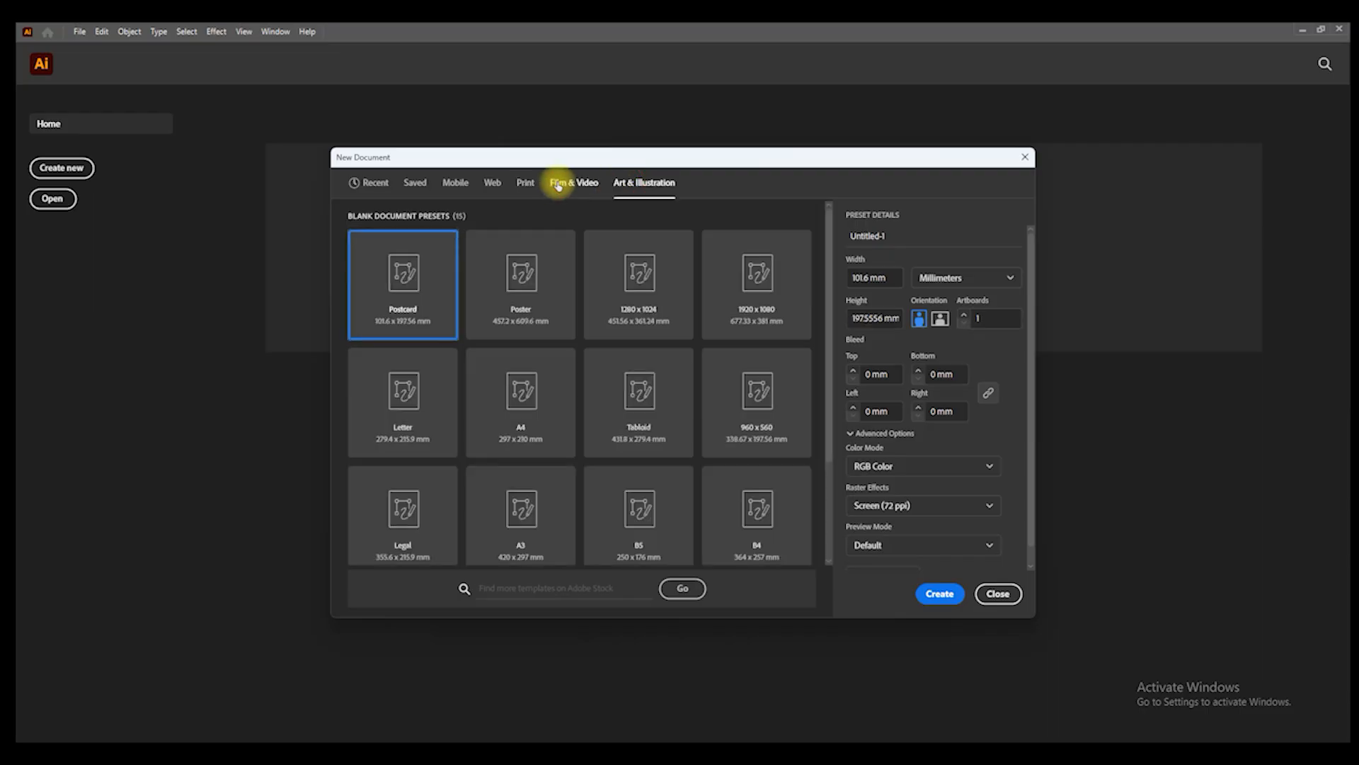
pyautogui.click(558, 186)
pyautogui.click(623, 183)
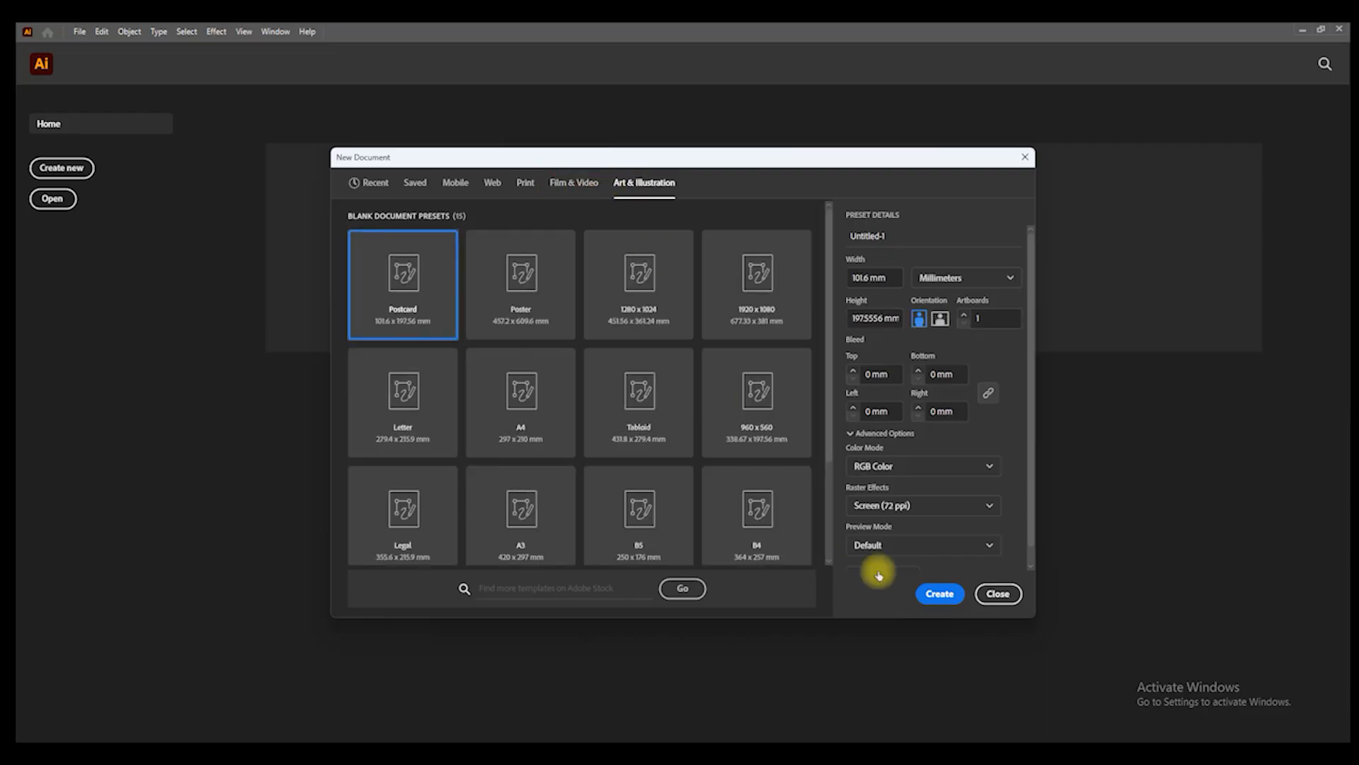
pyautogui.click(995, 593)
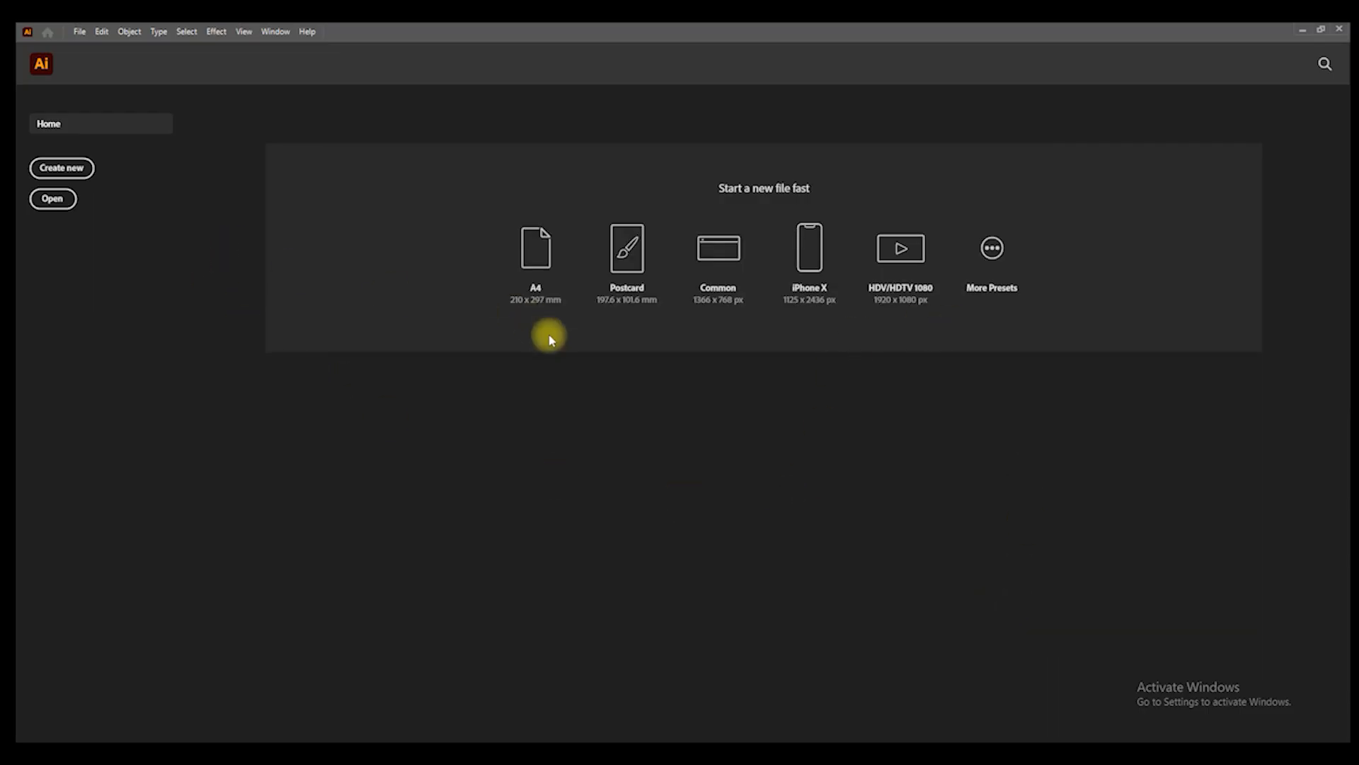
# - Set up a new print document from the A4 preset with Centimeters as its units
pyautogui.click(84, 182)
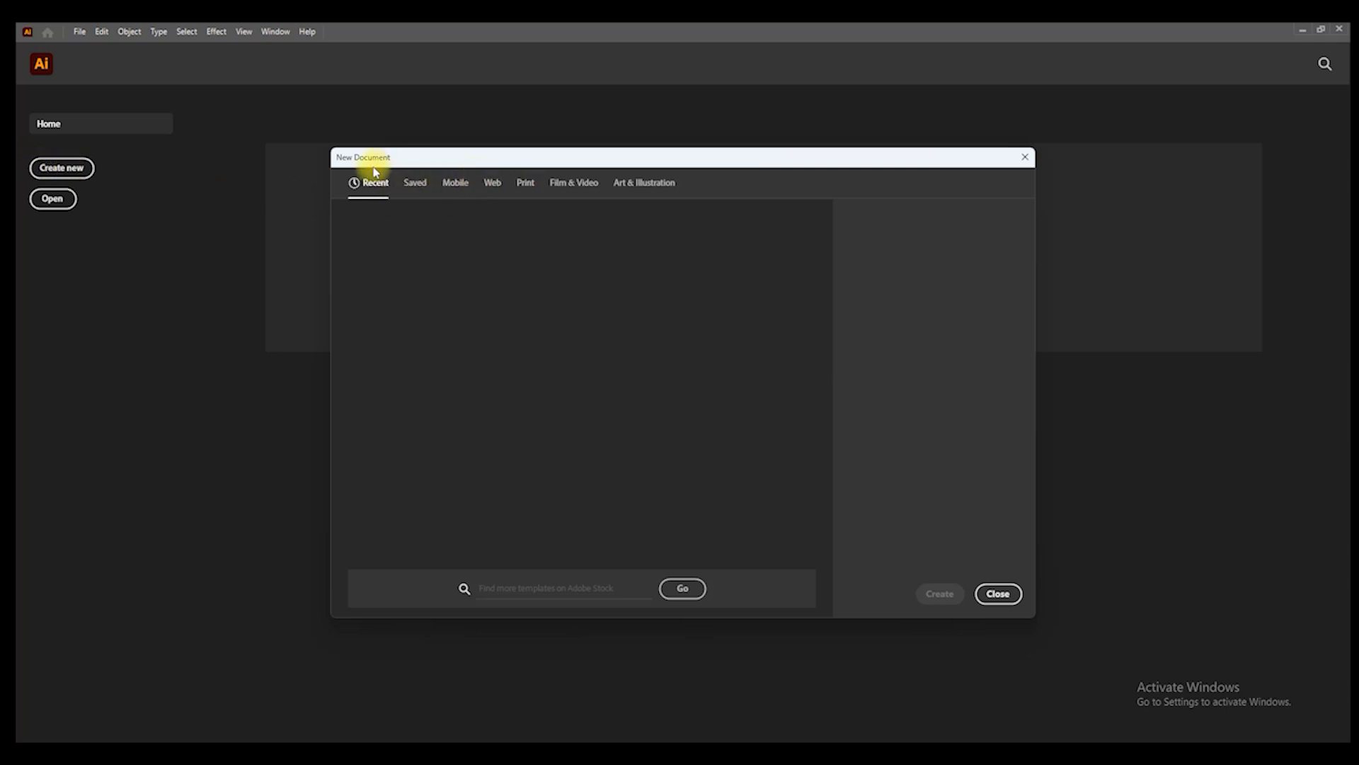
pyautogui.click(526, 185)
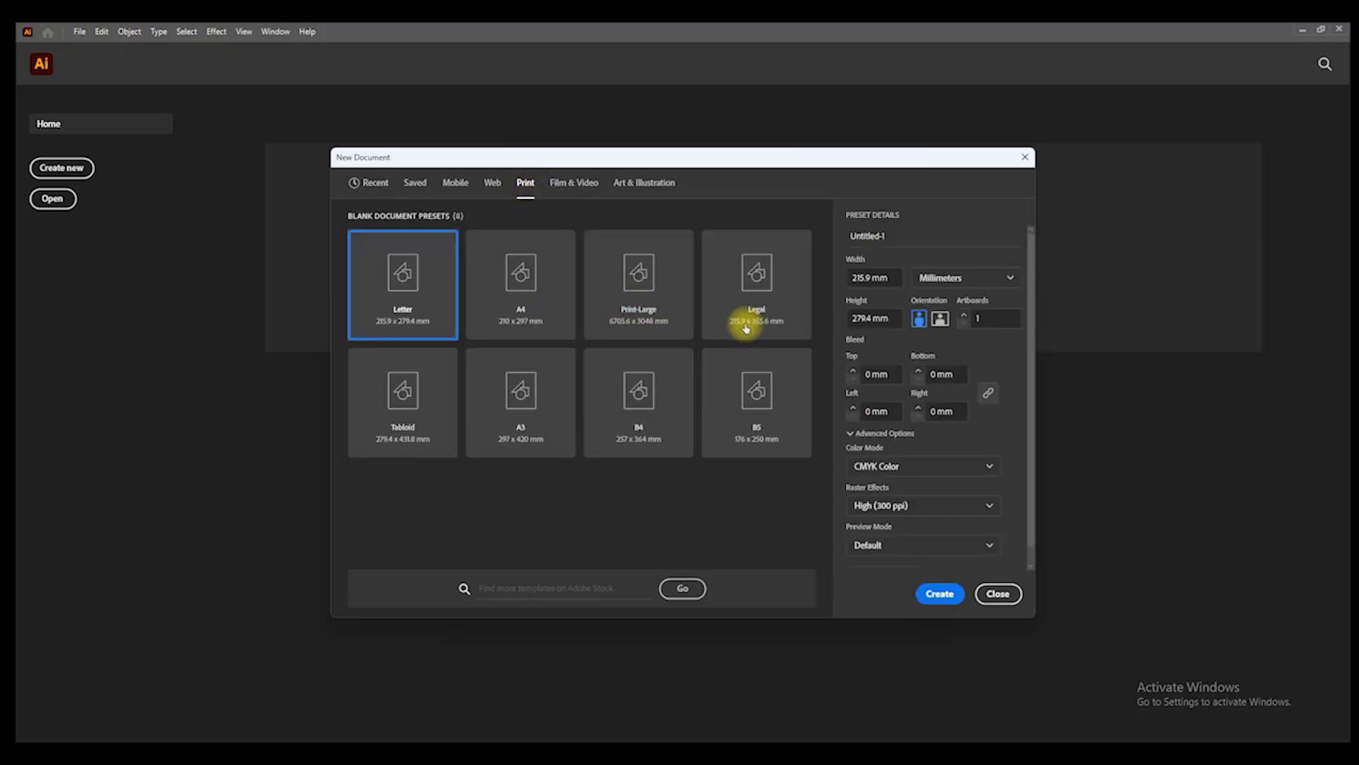
pyautogui.click(401, 298)
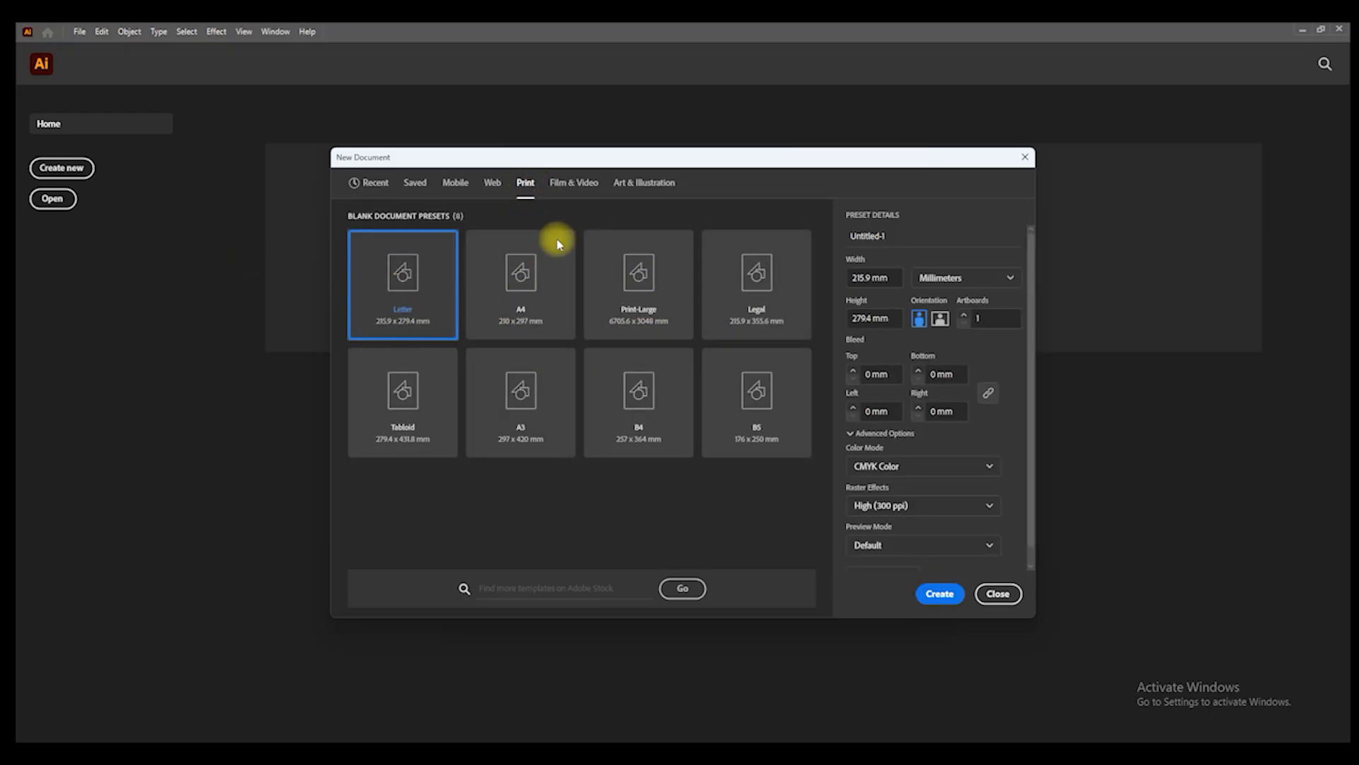
pyautogui.click(516, 276)
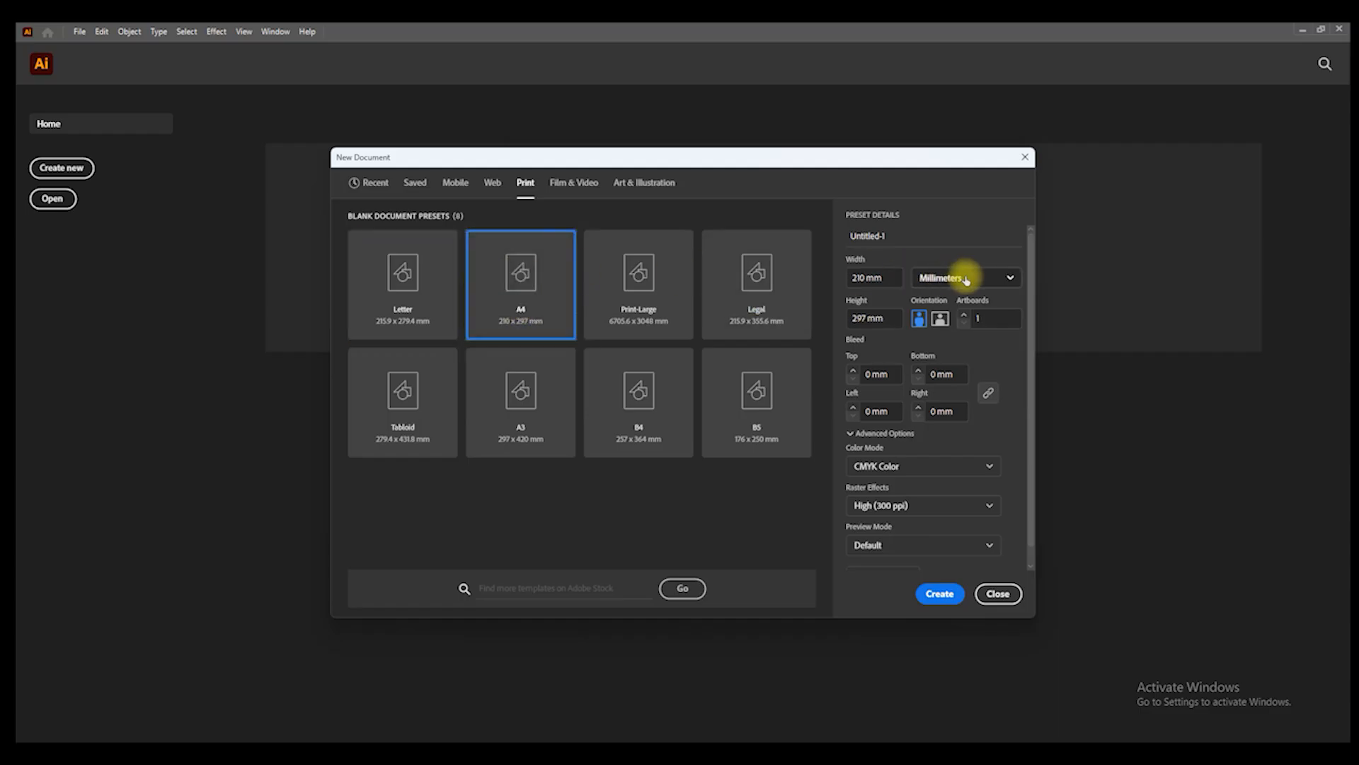
pyautogui.click(964, 279)
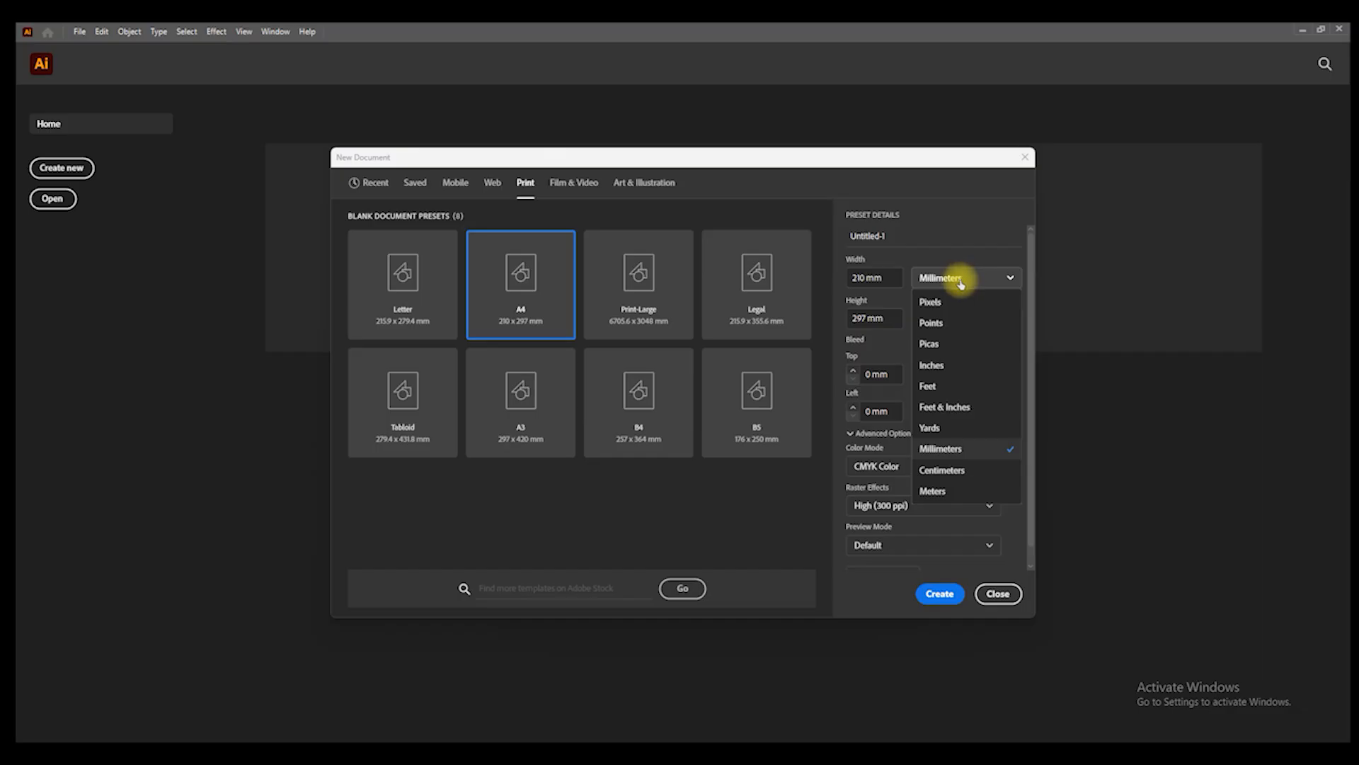
pyautogui.click(945, 470)
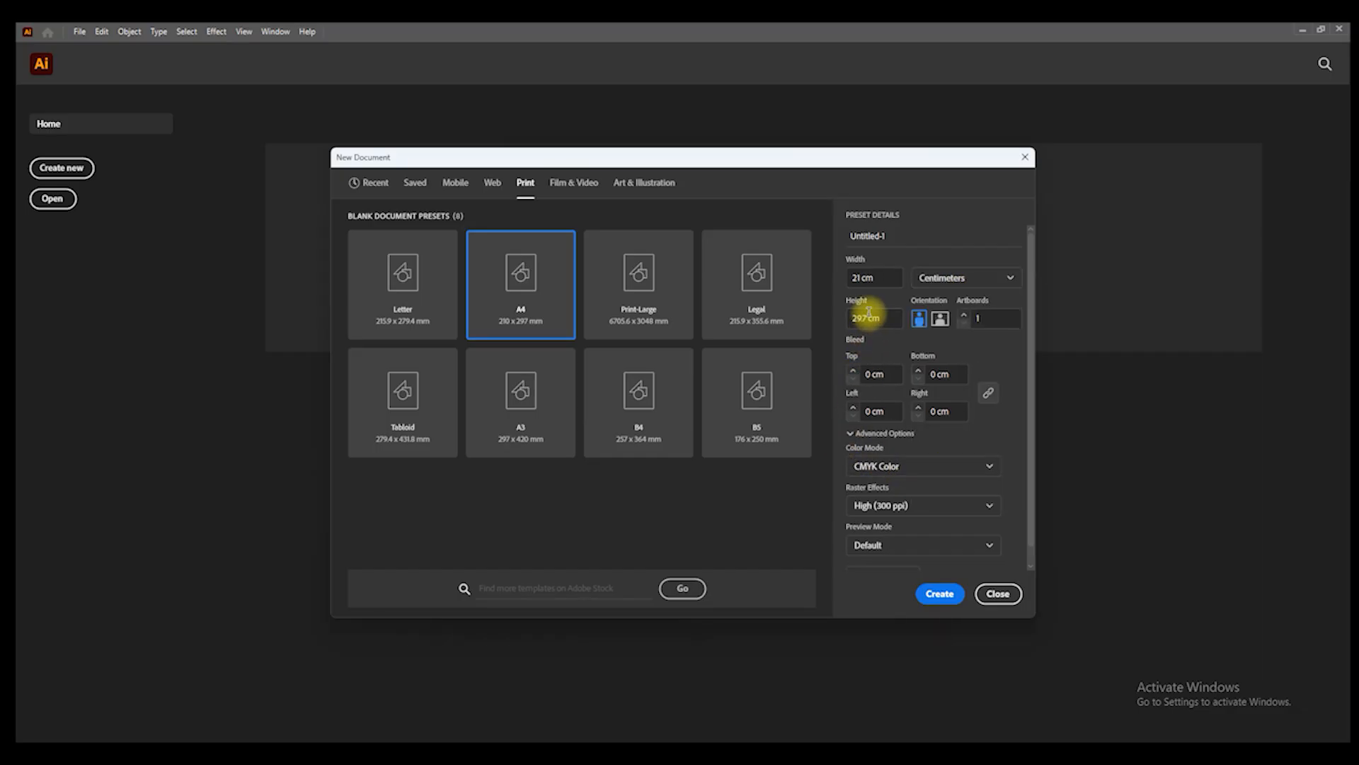
pyautogui.click(957, 275)
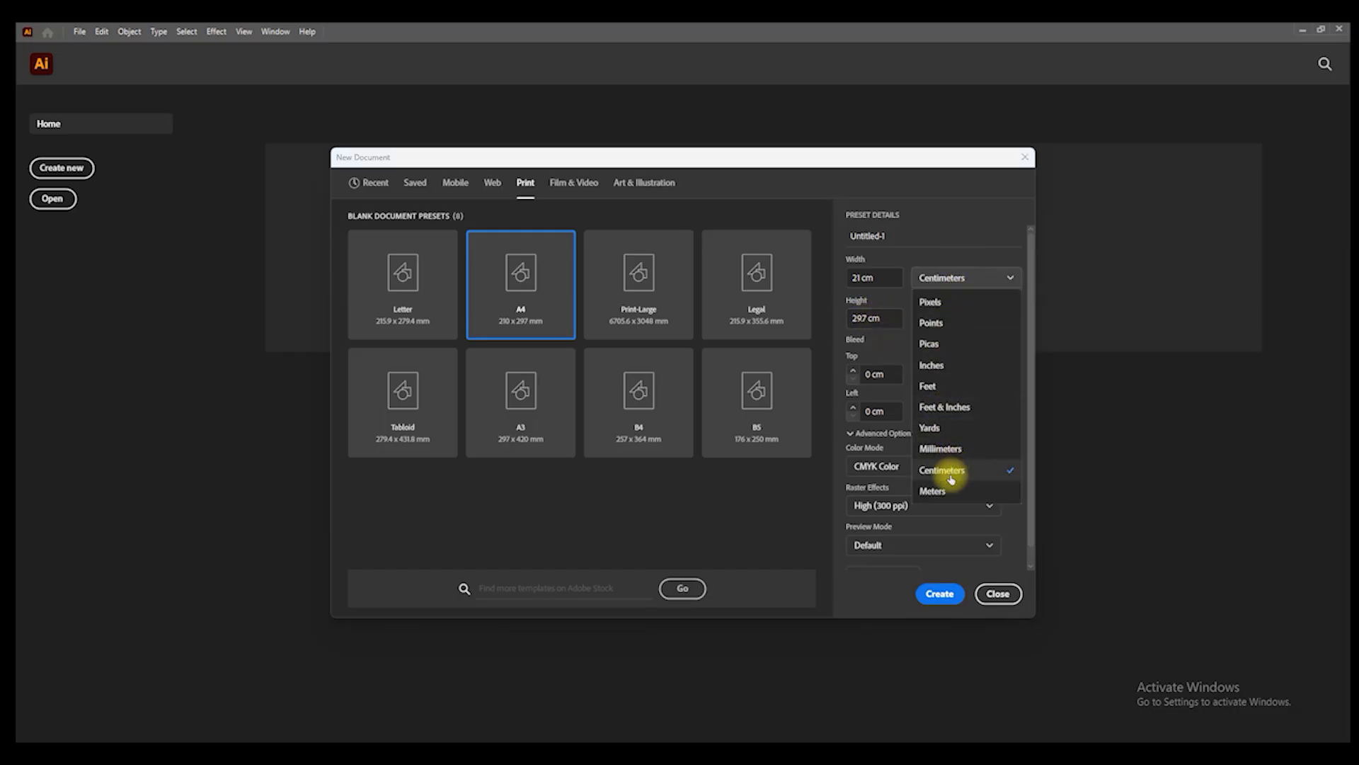
pyautogui.click(951, 479)
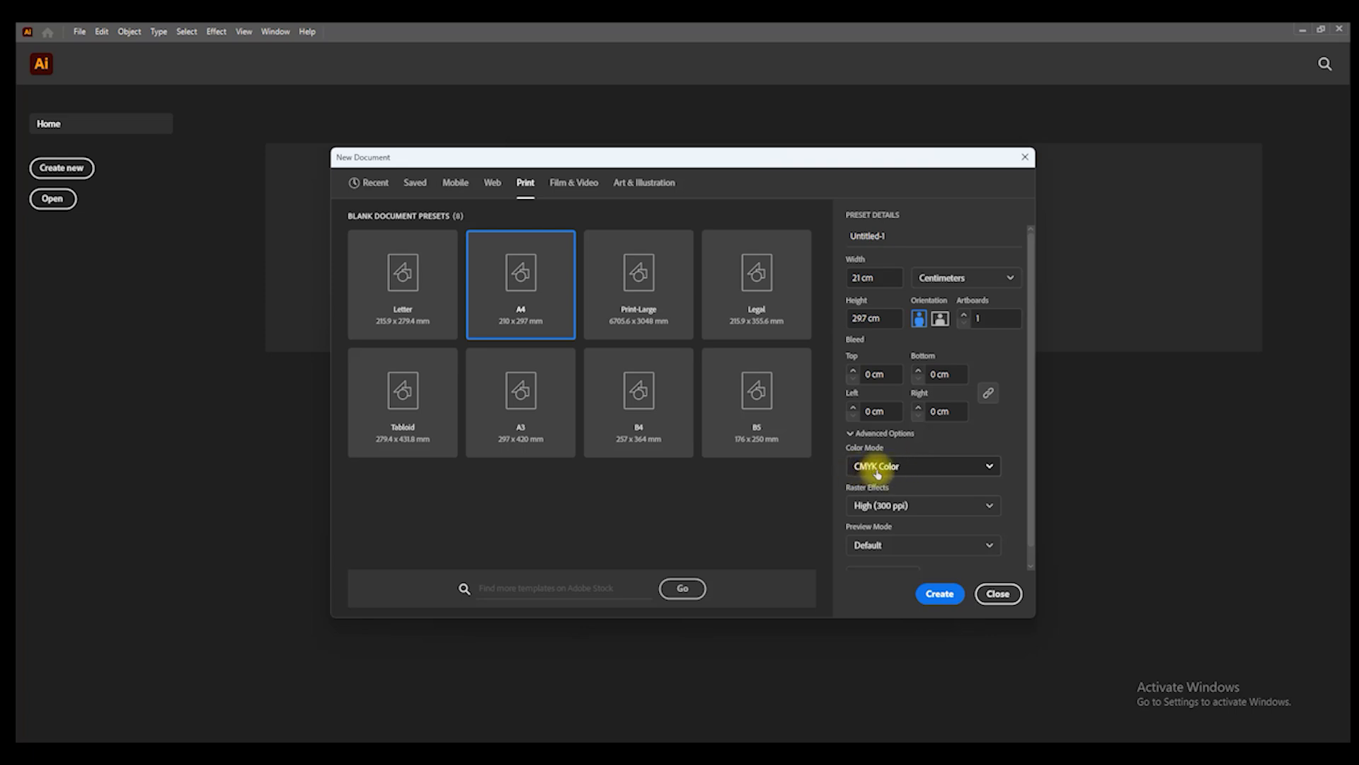
# - Keep CMYK Color as the color mode and create the document
pyautogui.click(877, 470)
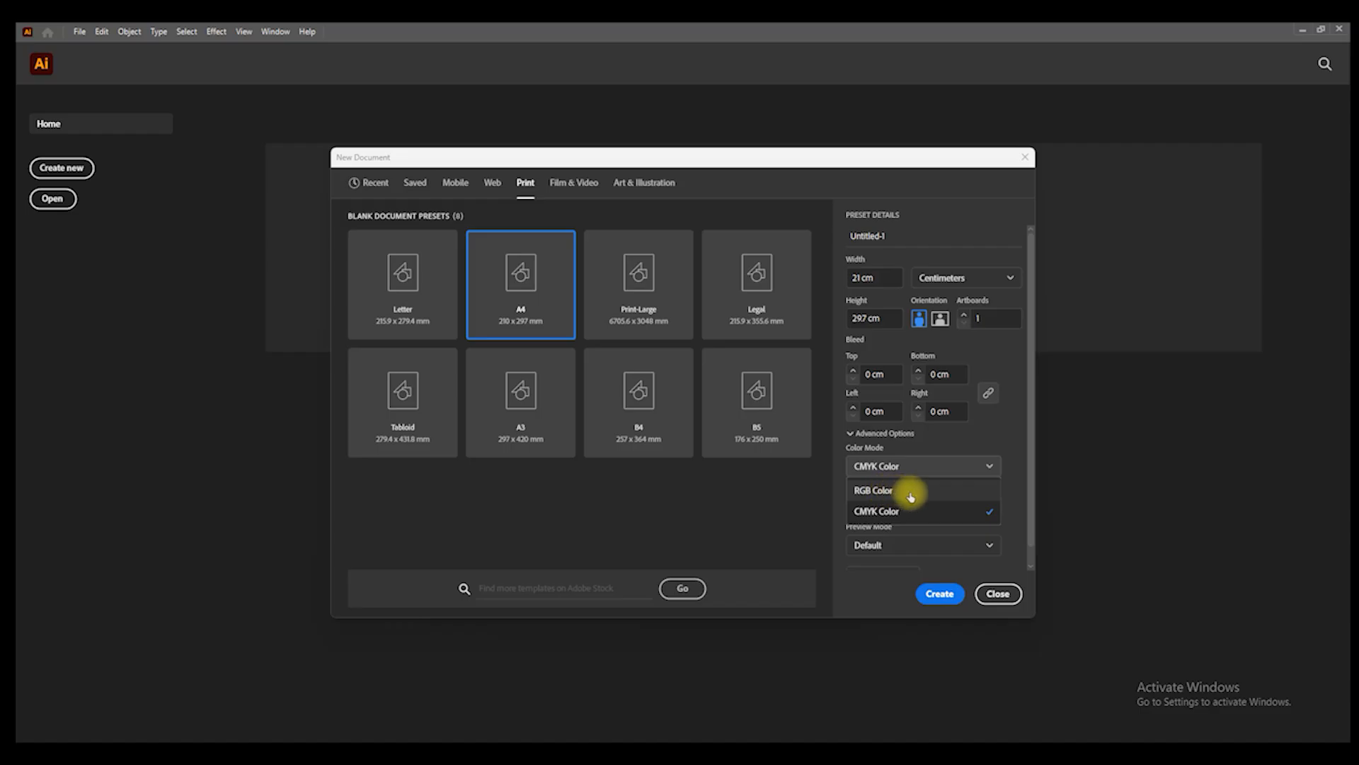
pyautogui.click(944, 446)
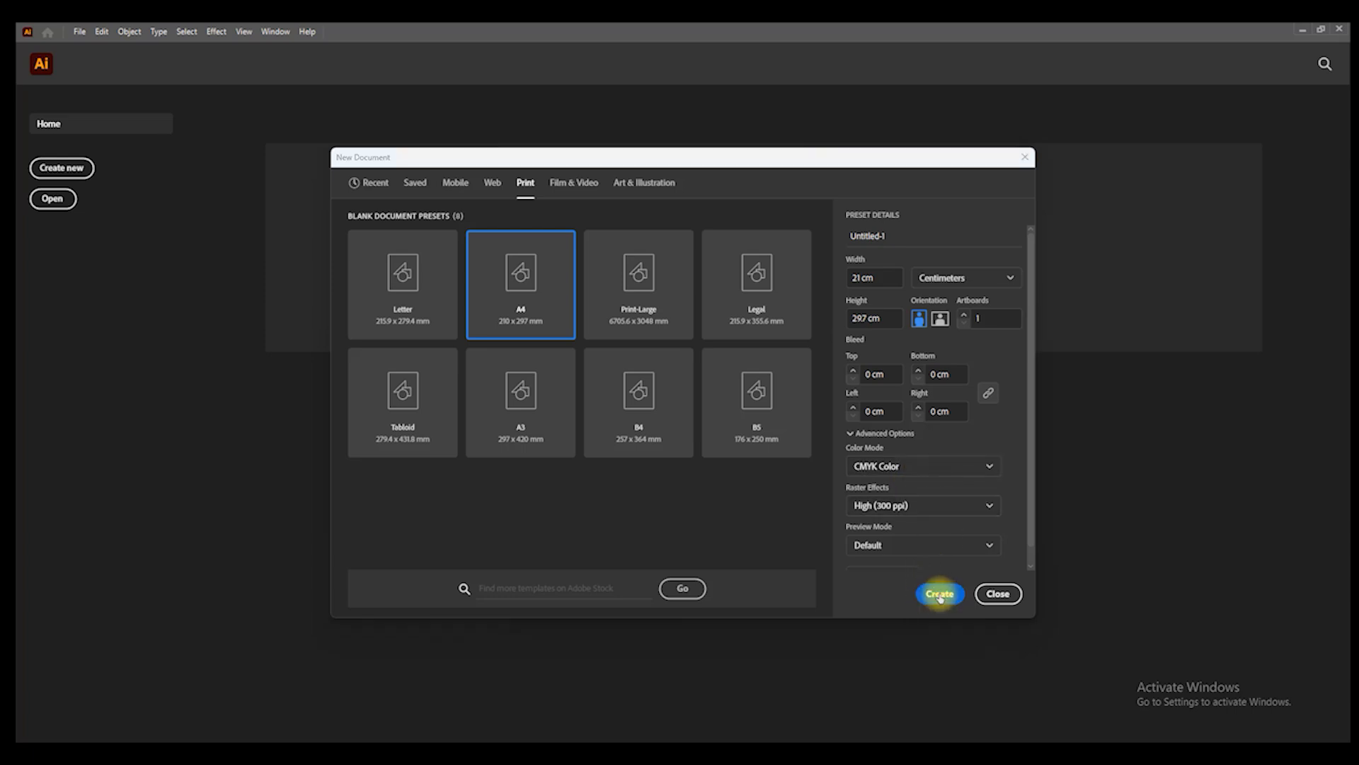
pyautogui.click(934, 595)
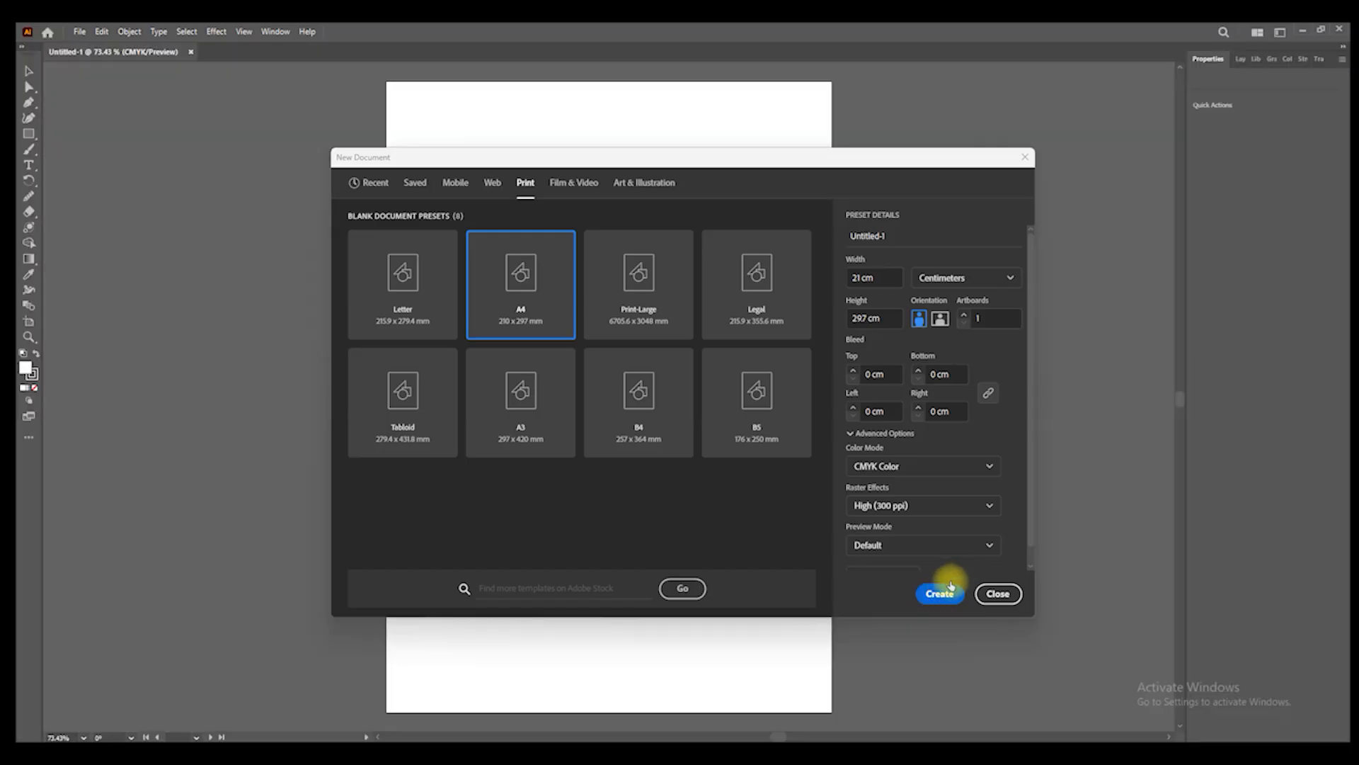
# - Show the rulers around the blank A4 artboard
pyautogui.press('alt')
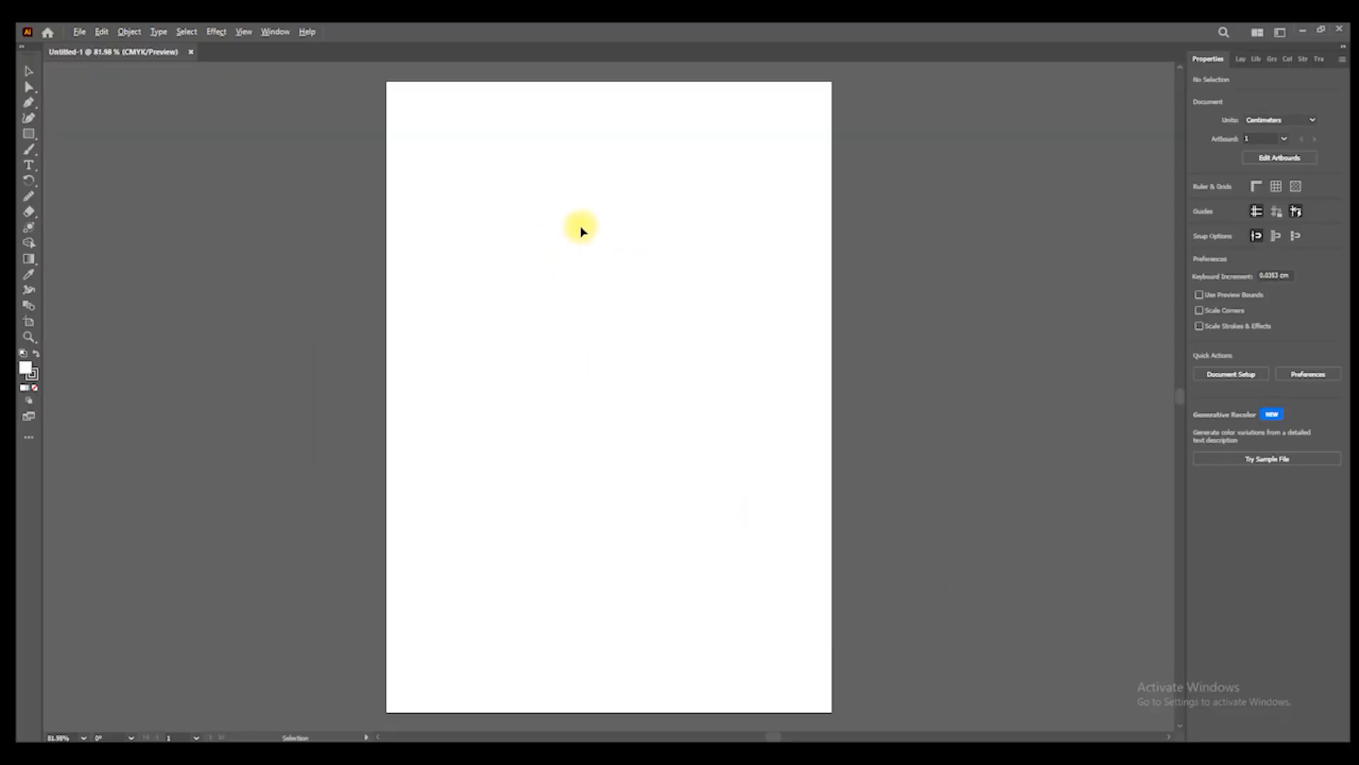
pyautogui.scroll(-1, 613, 216)
pyautogui.scroll(1, 610, 206)
pyautogui.scroll(-1, 588, 210)
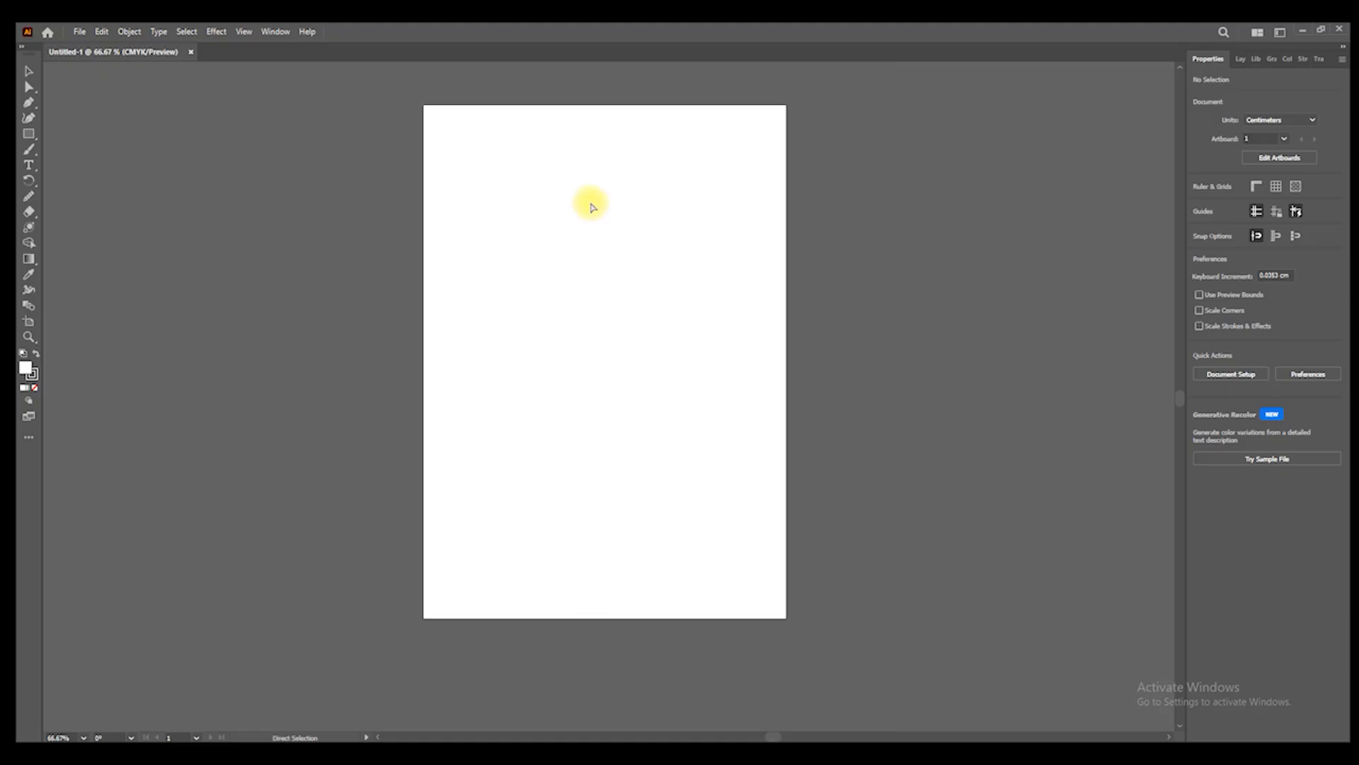
pyautogui.hotkey('ctrl', 'r')
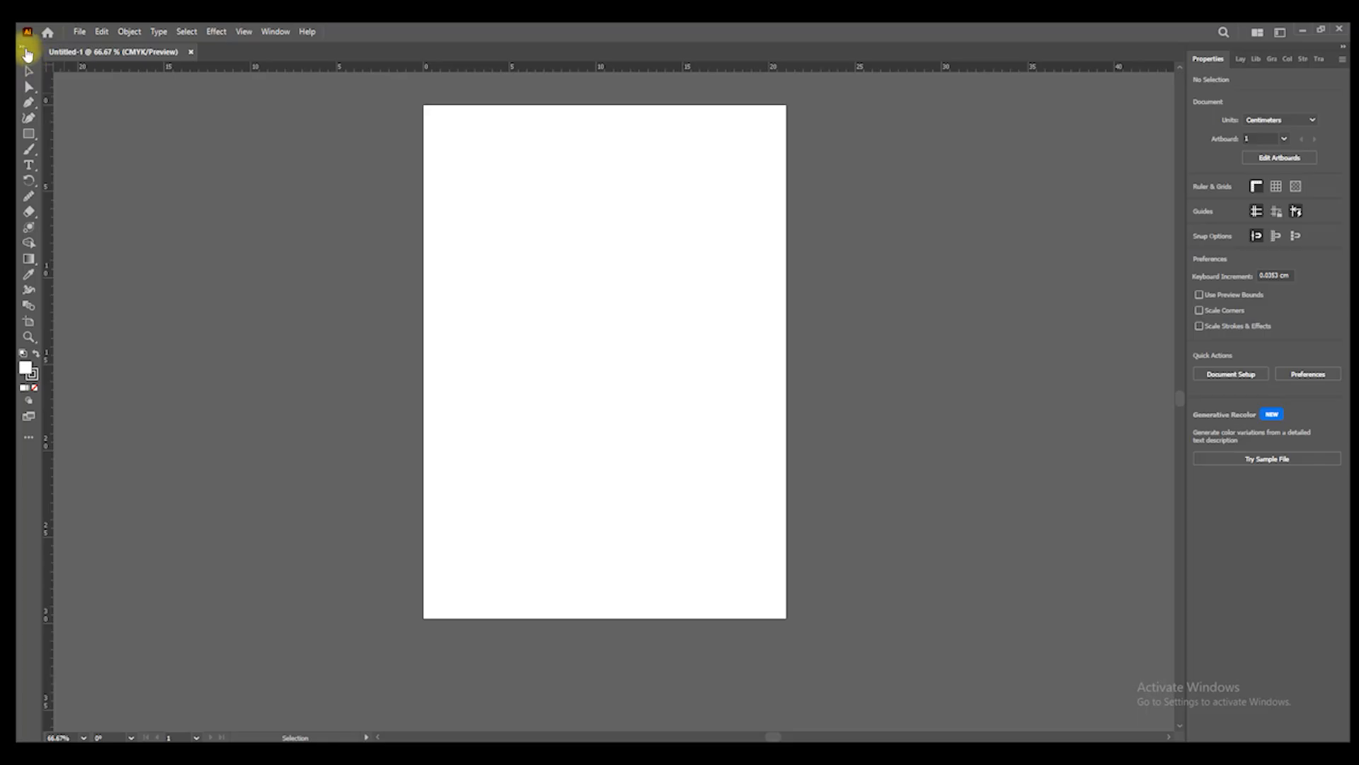
# - Examine the complete collection of selection, drawing, type, paint, modify and navigation tools
pyautogui.click(29, 437)
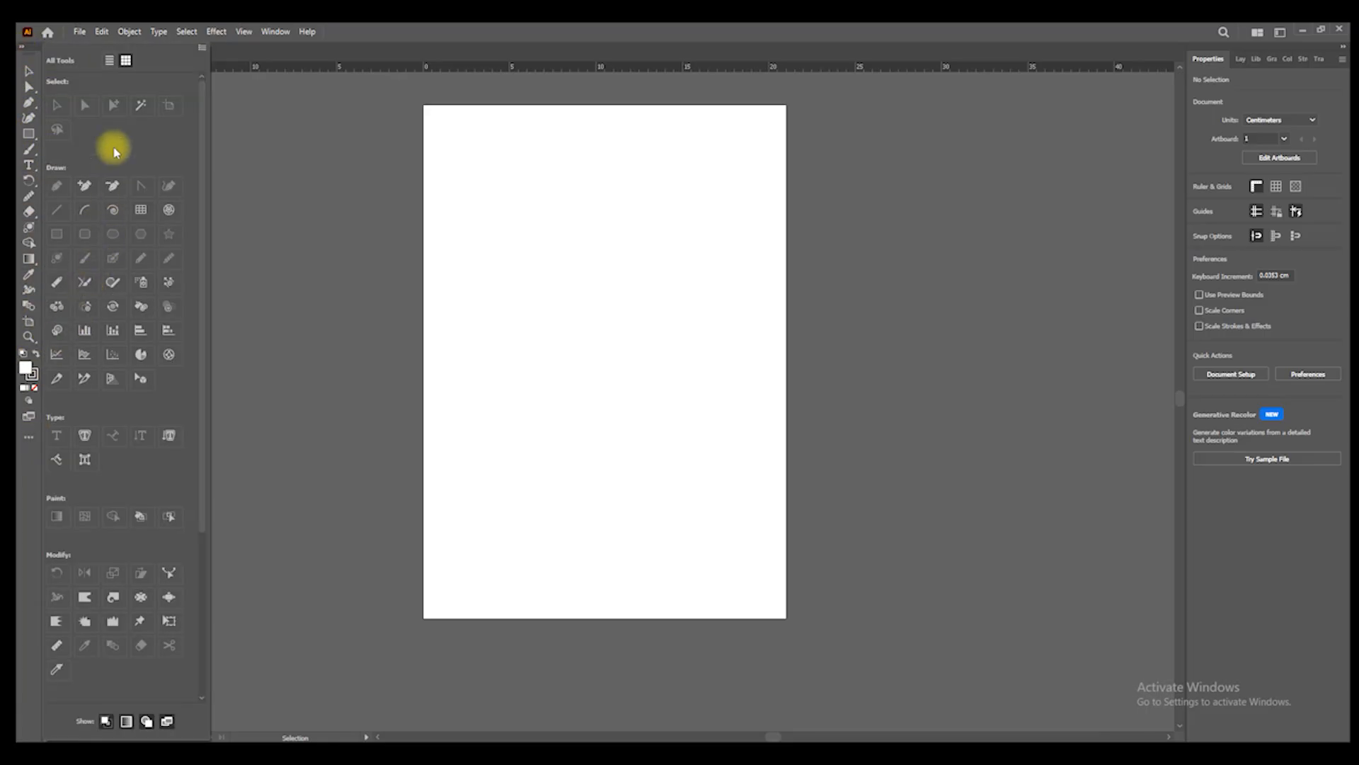
pyautogui.scroll(-4, 155, 365)
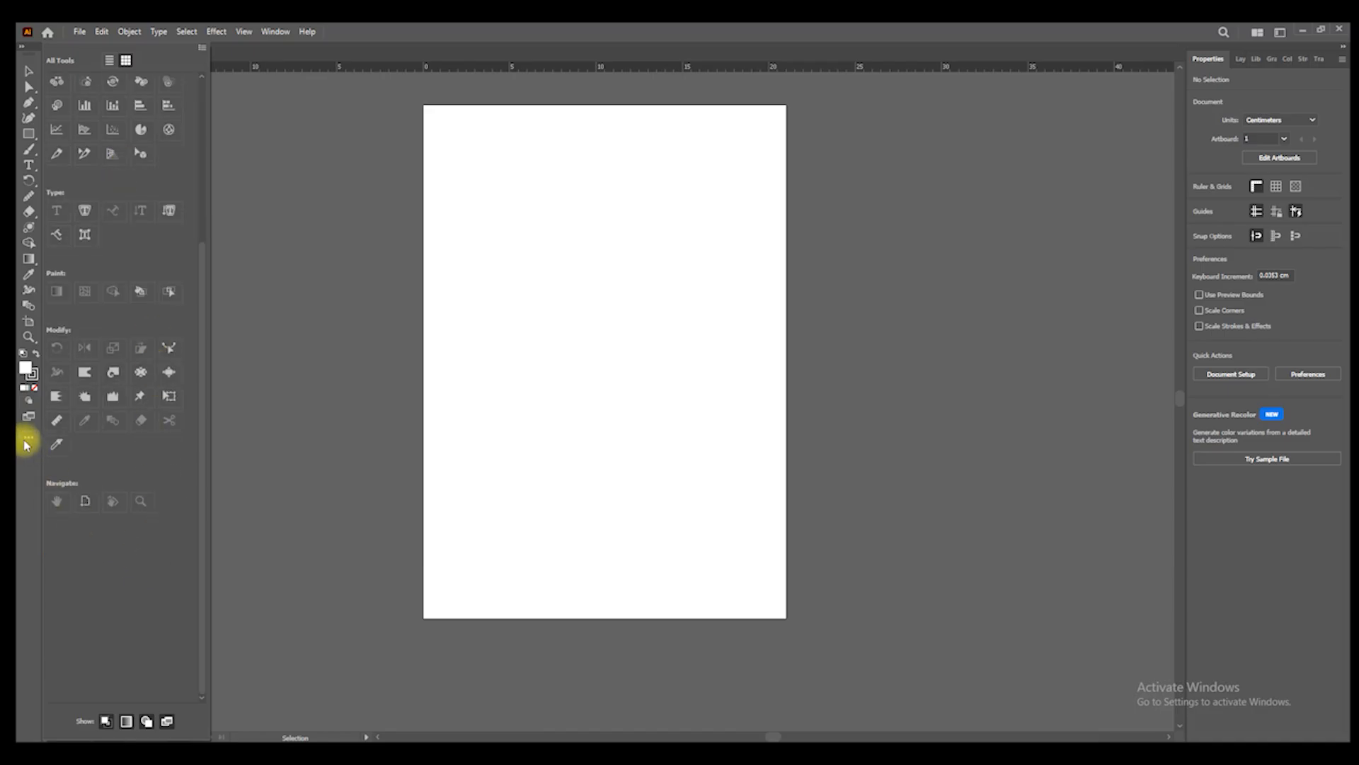
pyautogui.scroll(5, 106, 456)
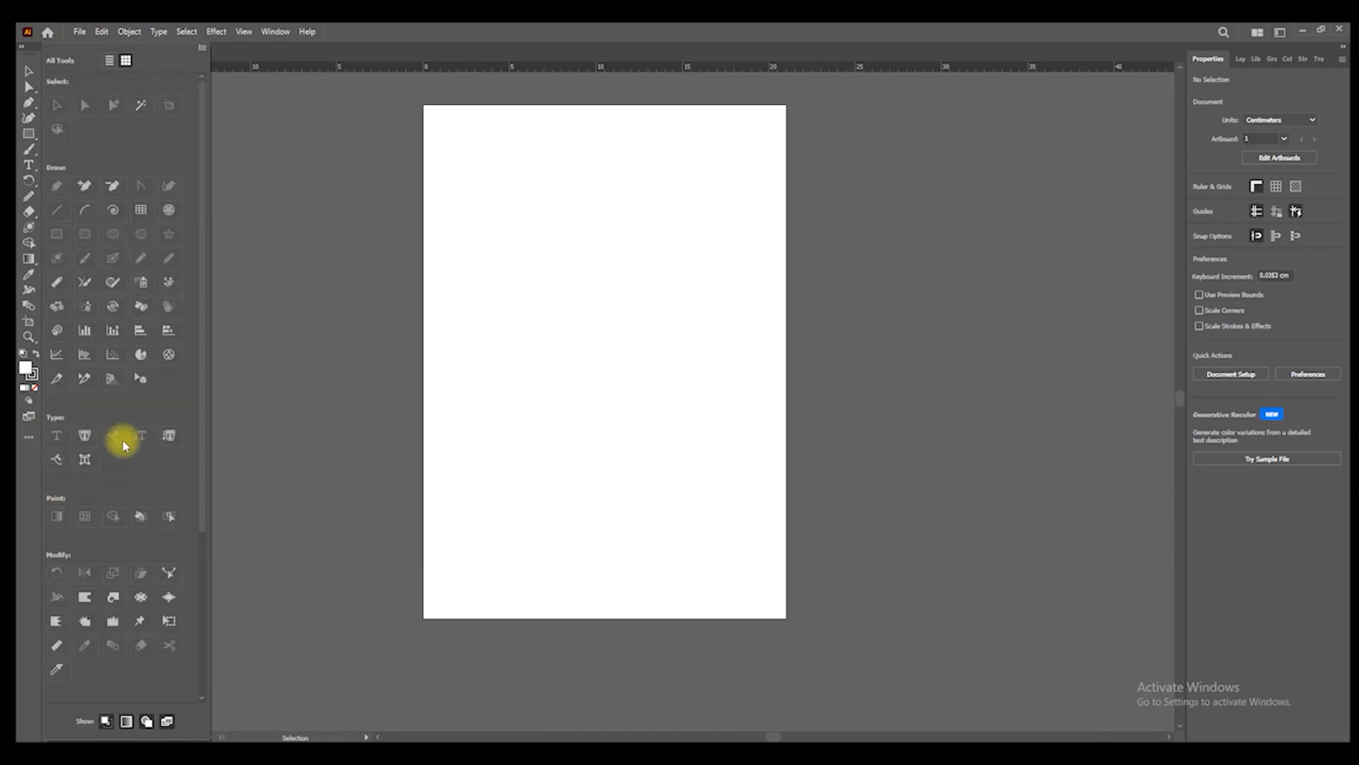
pyautogui.click(33, 587)
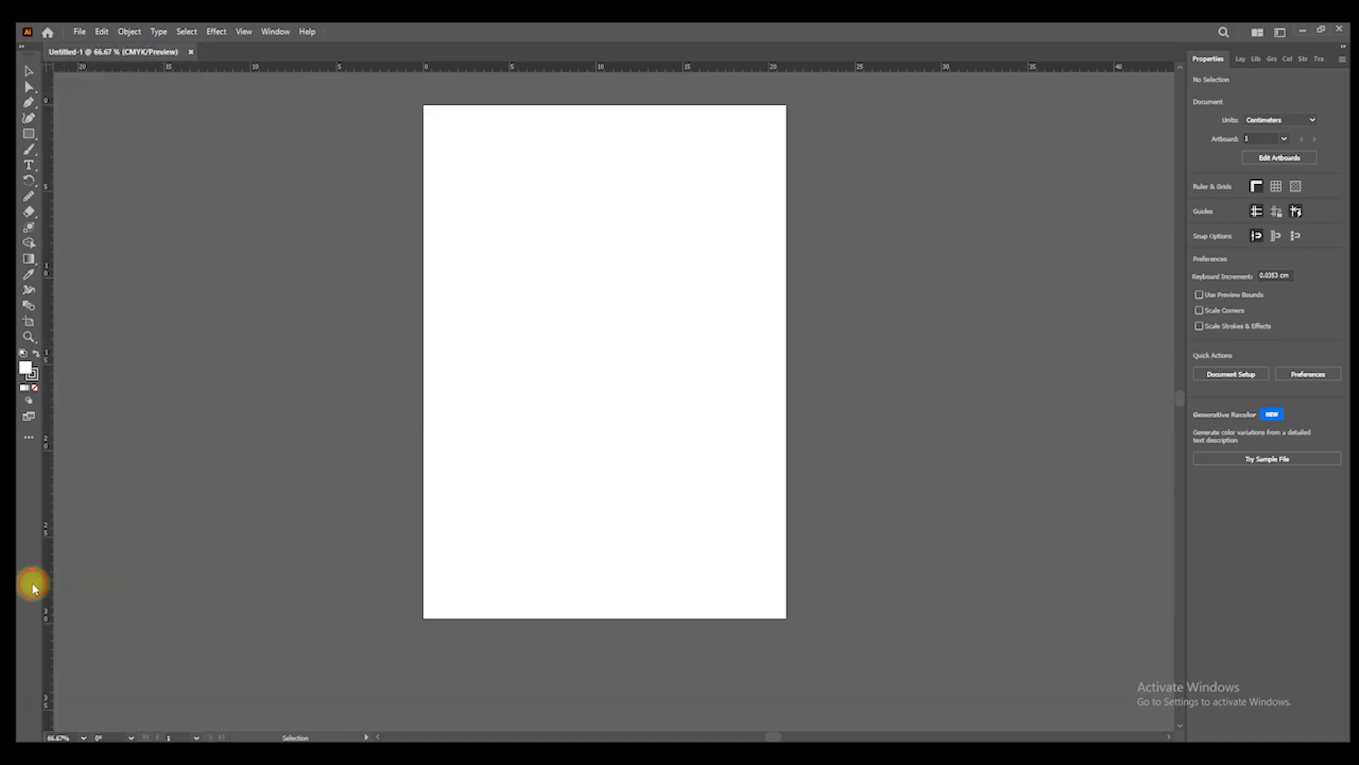
pyautogui.click(76, 32)
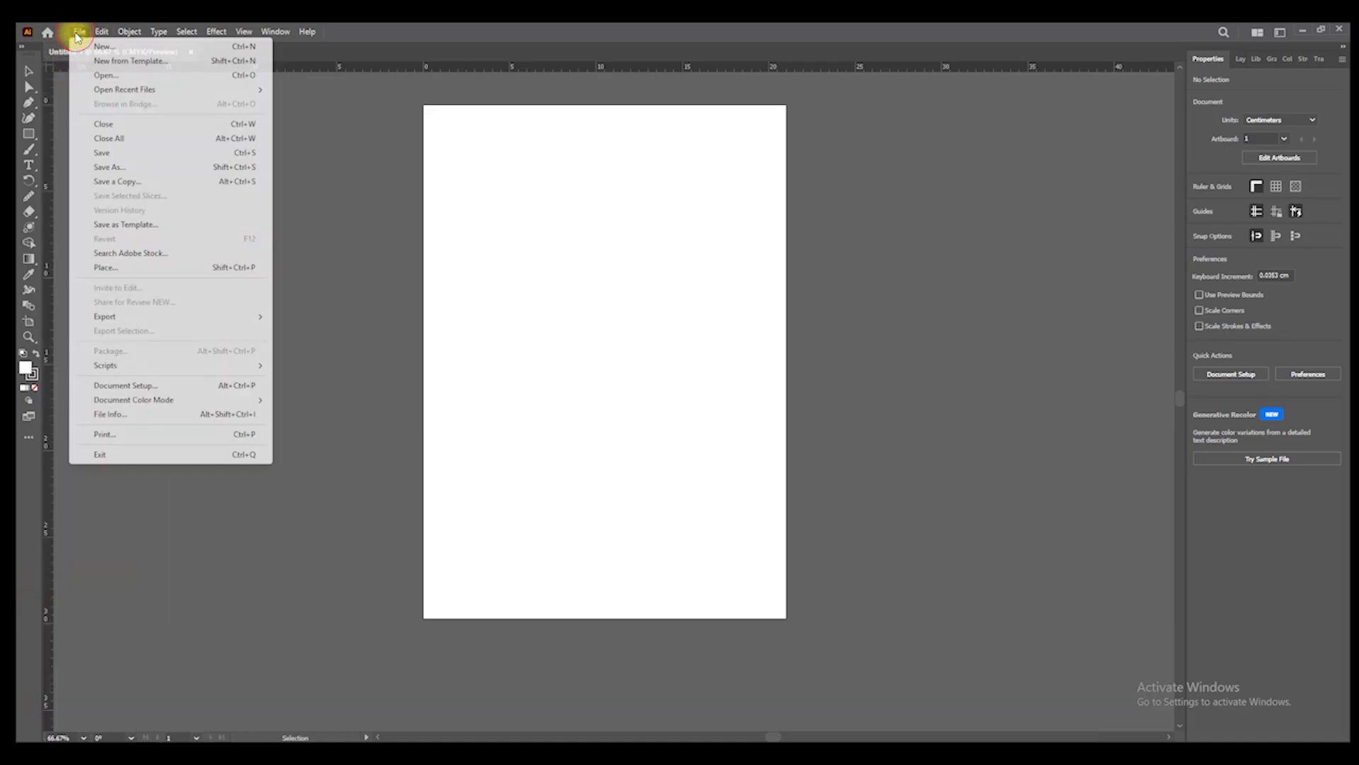
pyautogui.moveTo(96, 33)
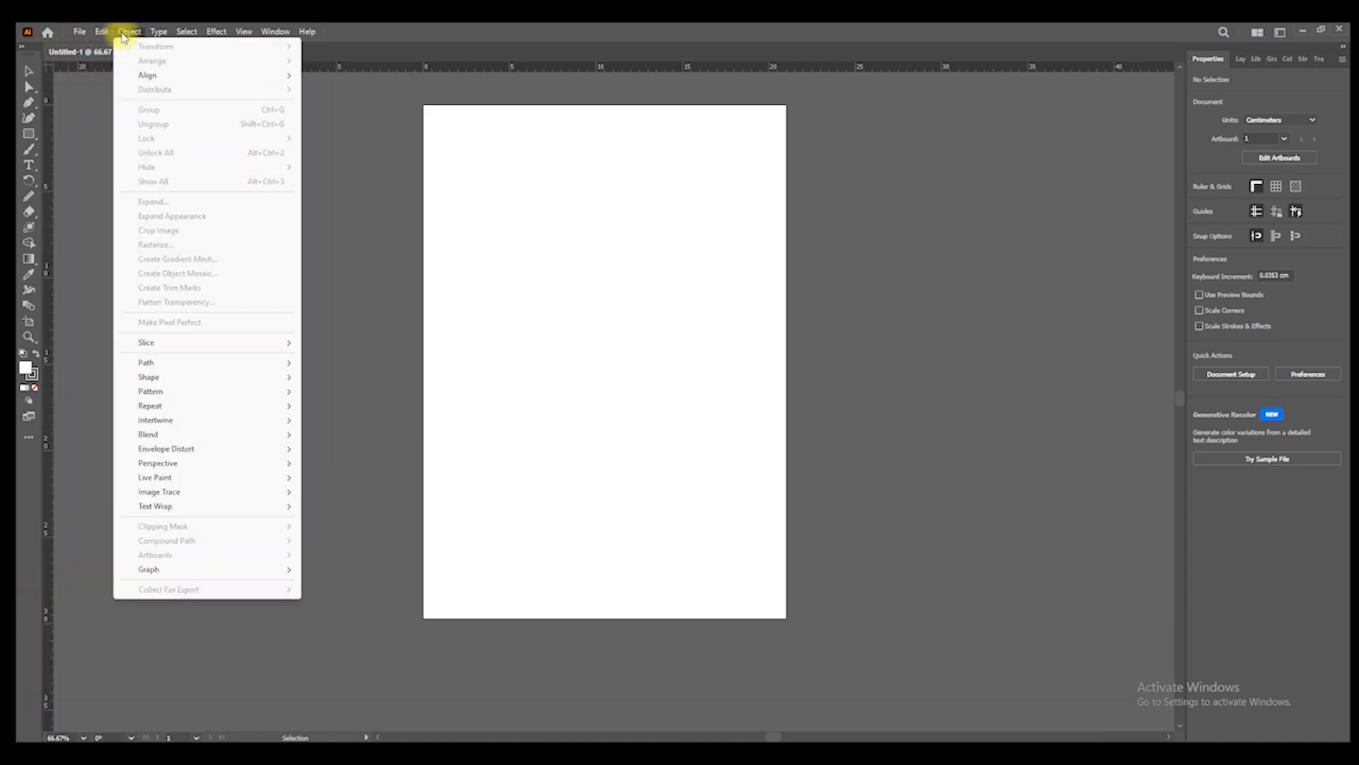
pyautogui.moveTo(216, 34)
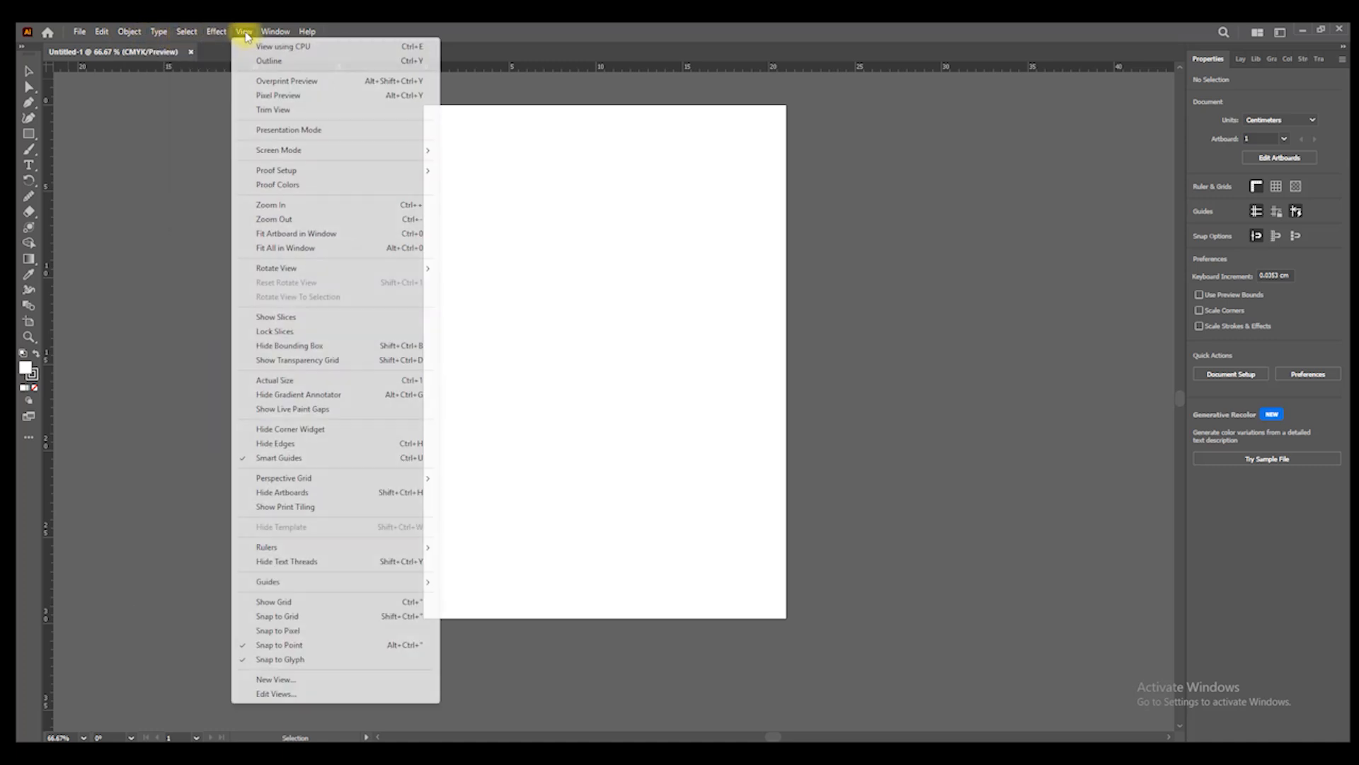
pyautogui.moveTo(287, 37)
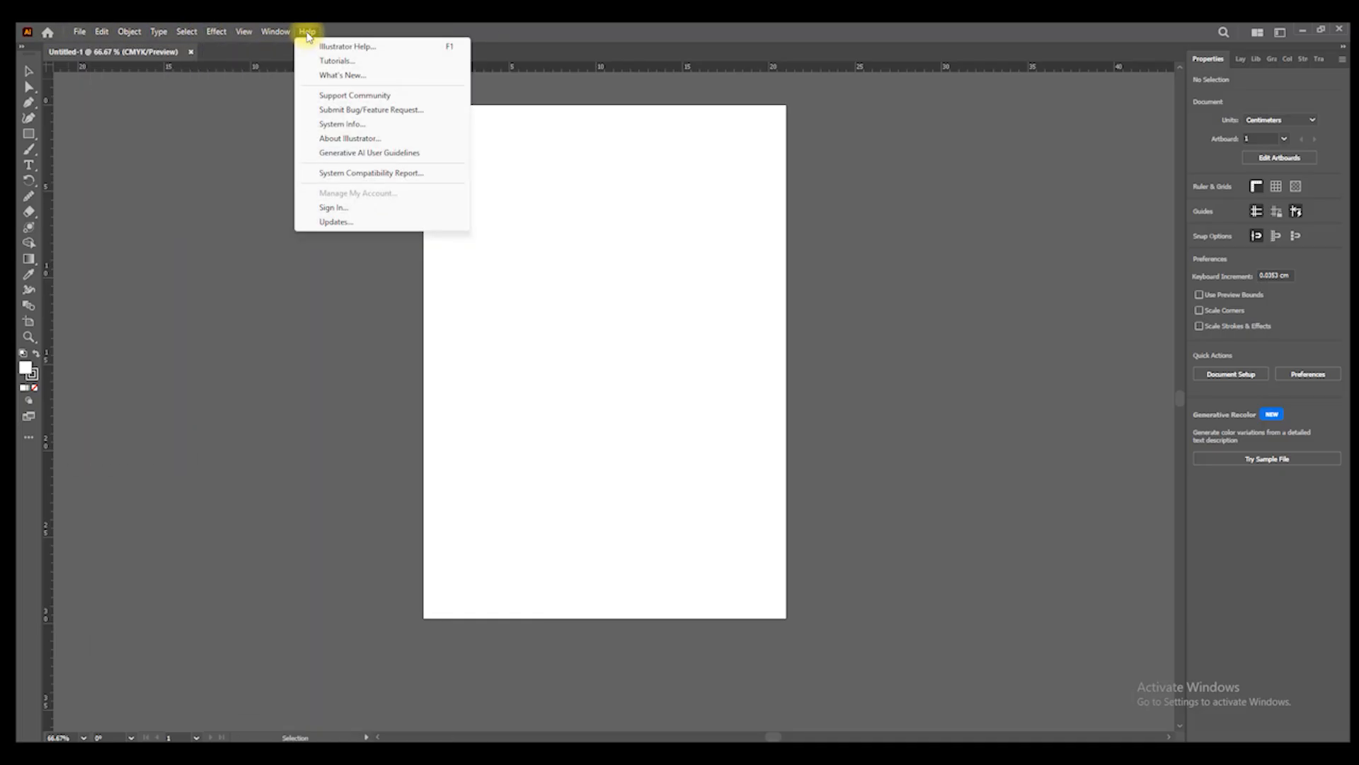
pyautogui.click(811, 28)
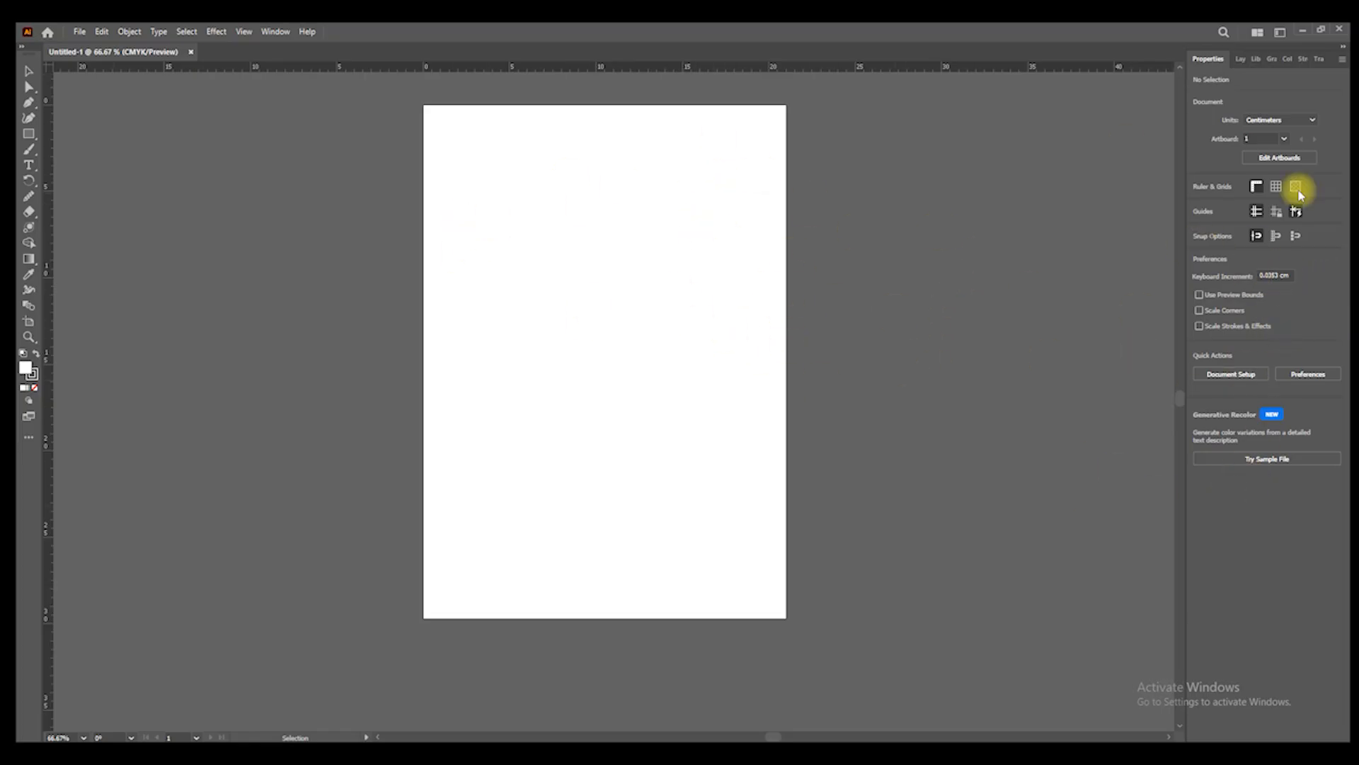
# - Look through the Layers, Libraries, Gradient, Color and Stroke panels, ending on the document's Properties
pyautogui.click(1241, 60)
pyautogui.click(1250, 63)
pyautogui.click(1267, 60)
pyautogui.click(1289, 59)
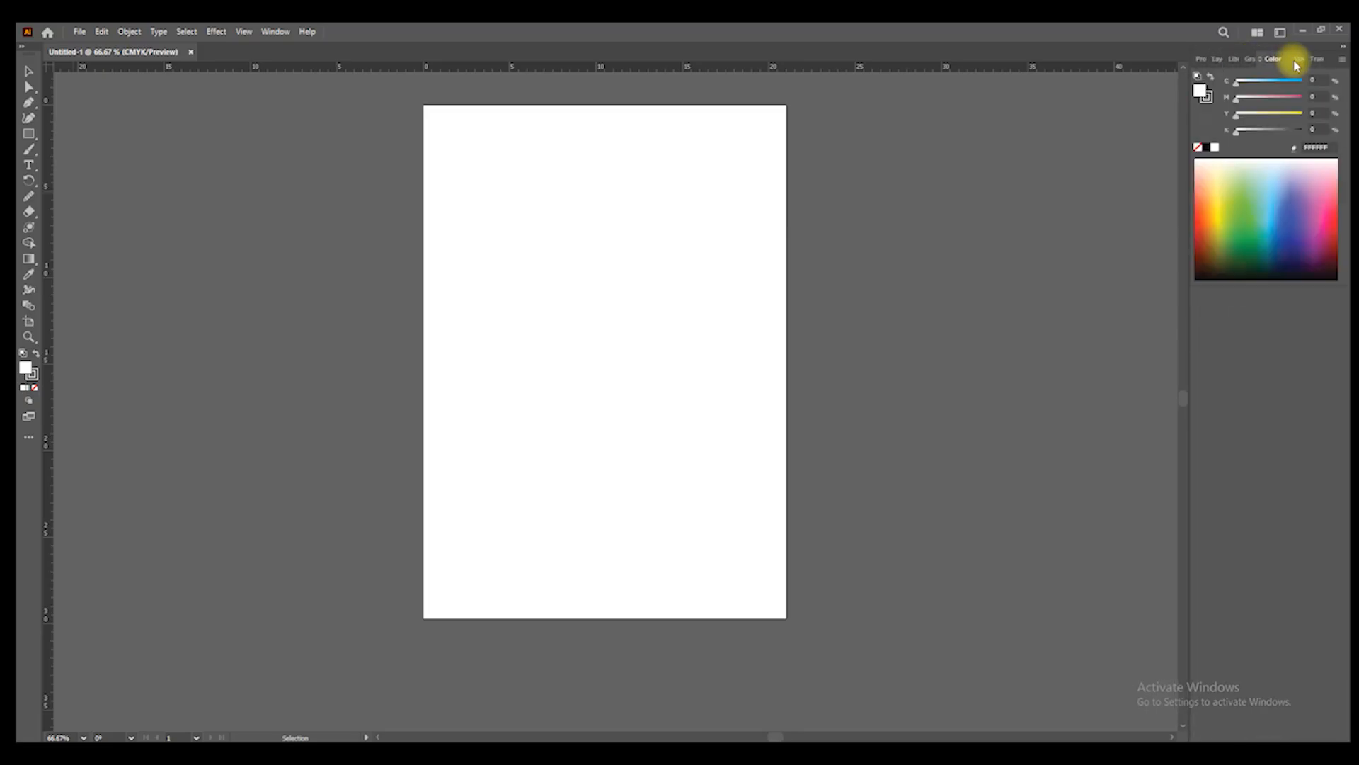
pyautogui.click(1300, 61)
pyautogui.click(1206, 60)
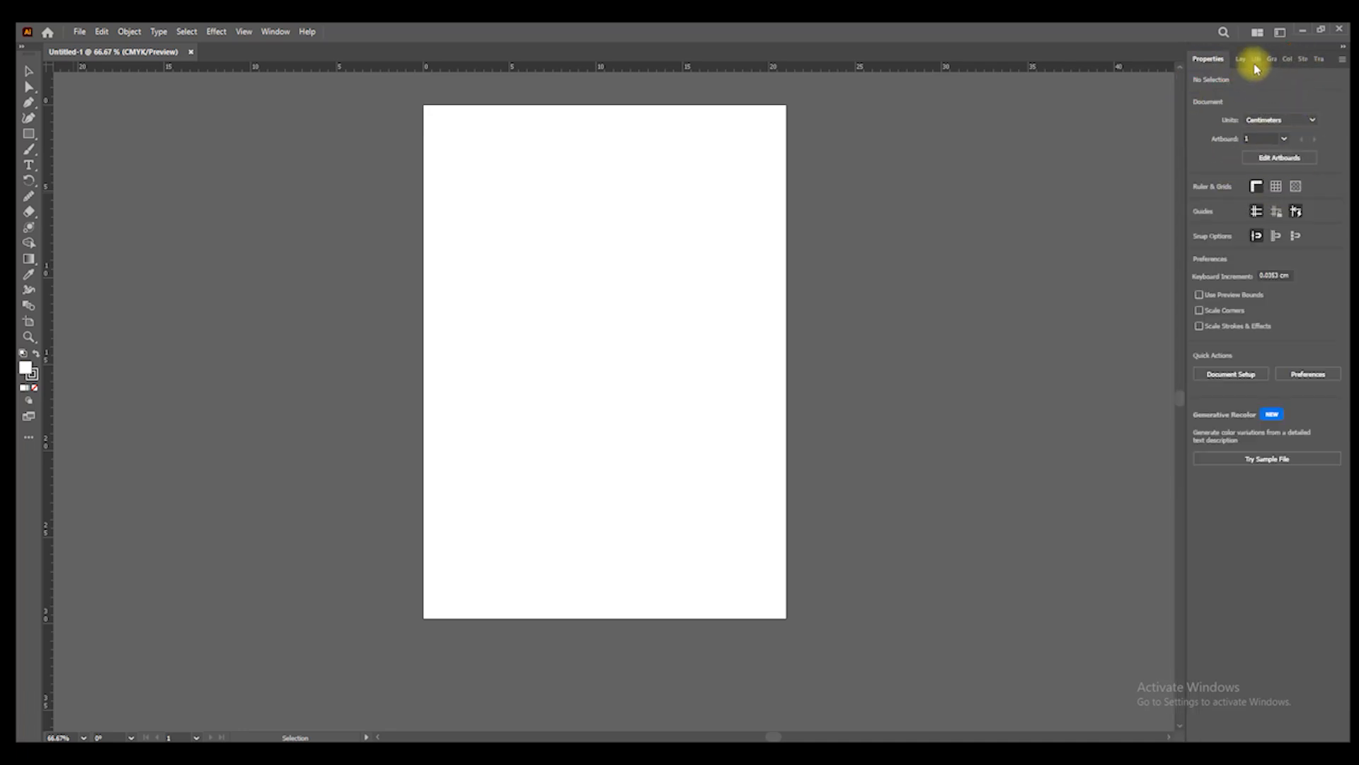
# - Move the Layers panel to the end of its panel group
pyautogui.moveTo(1245, 66); pyautogui.dragTo(1346, 716)
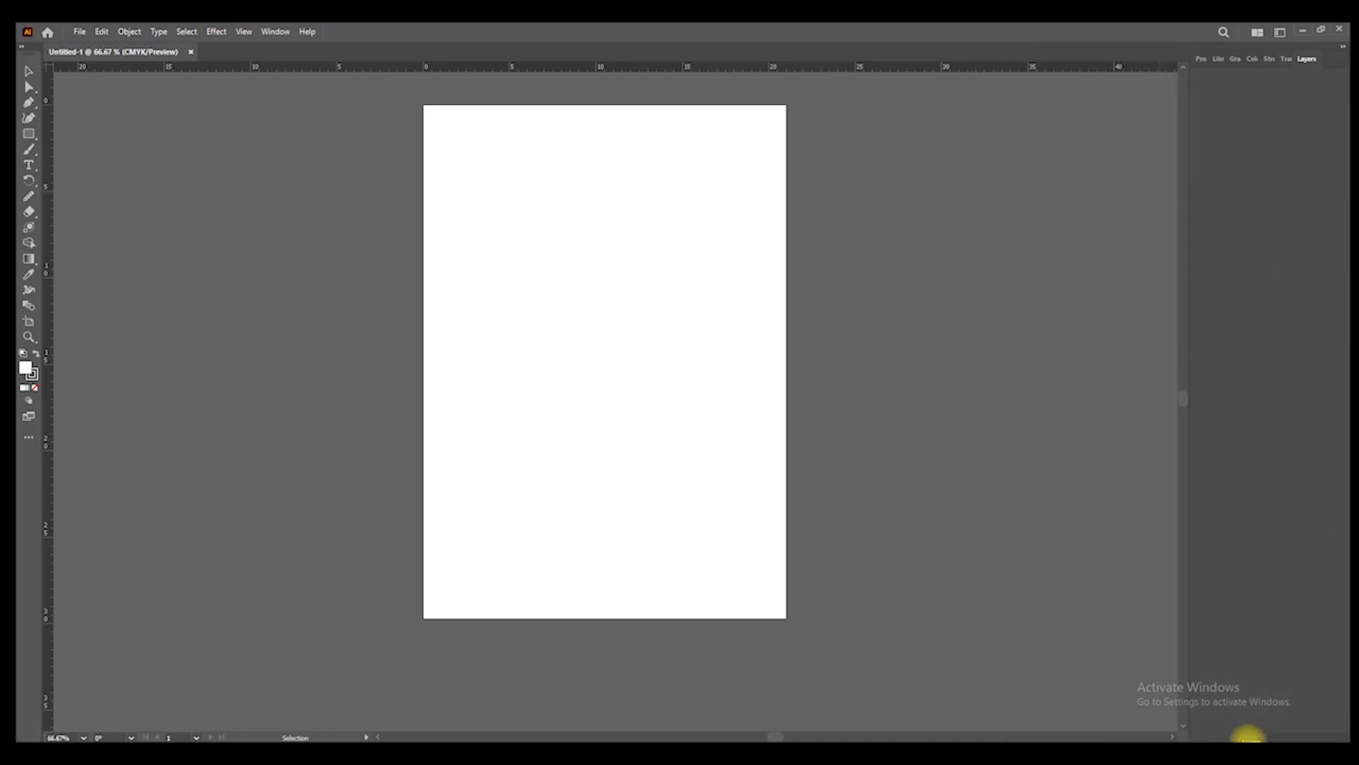
# - Detach the Layers panel from its group and dock it as a separate group below the Transparency panel
pyautogui.moveTo(1248, 736); pyautogui.dragTo(1244, 734)
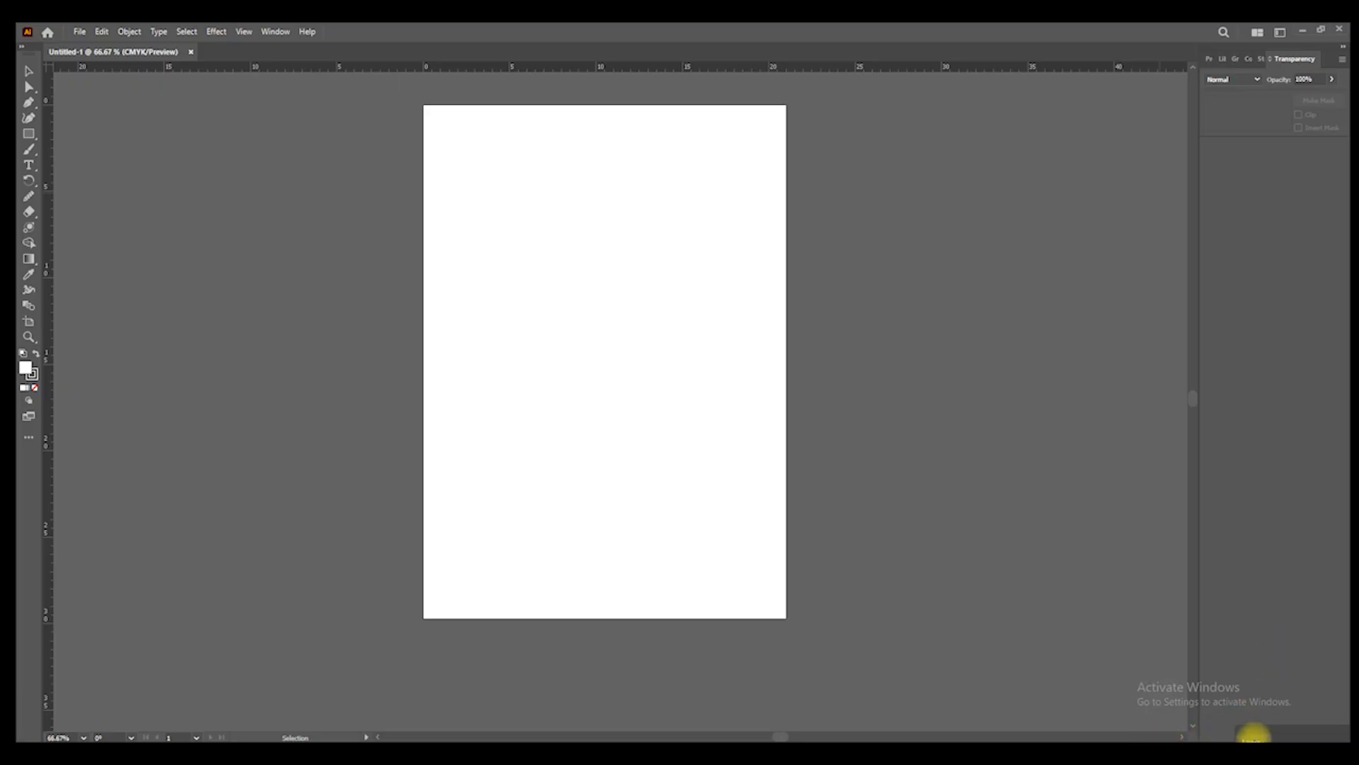
pyautogui.moveTo(1255, 740); pyautogui.dragTo(1208, 737)
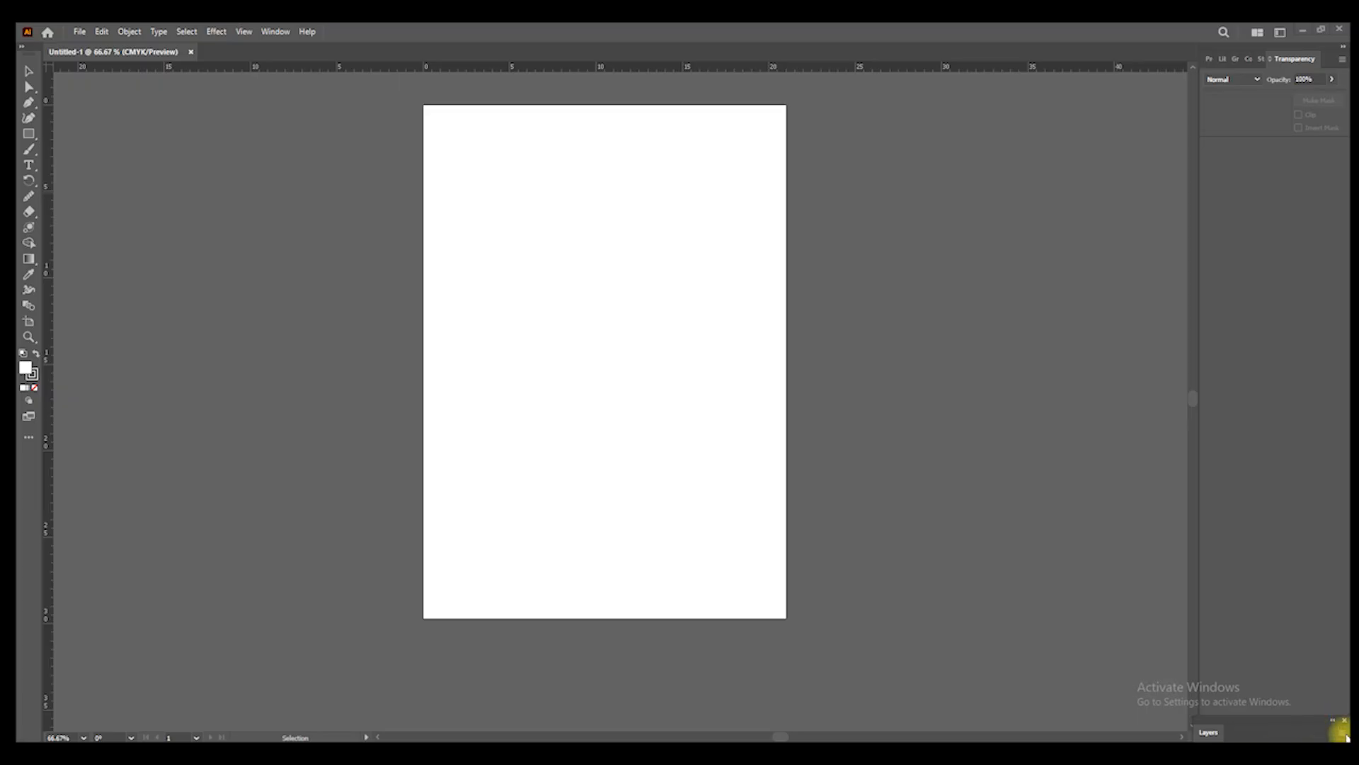
pyautogui.moveTo(1193, 737); pyautogui.dragTo(1092, 376)
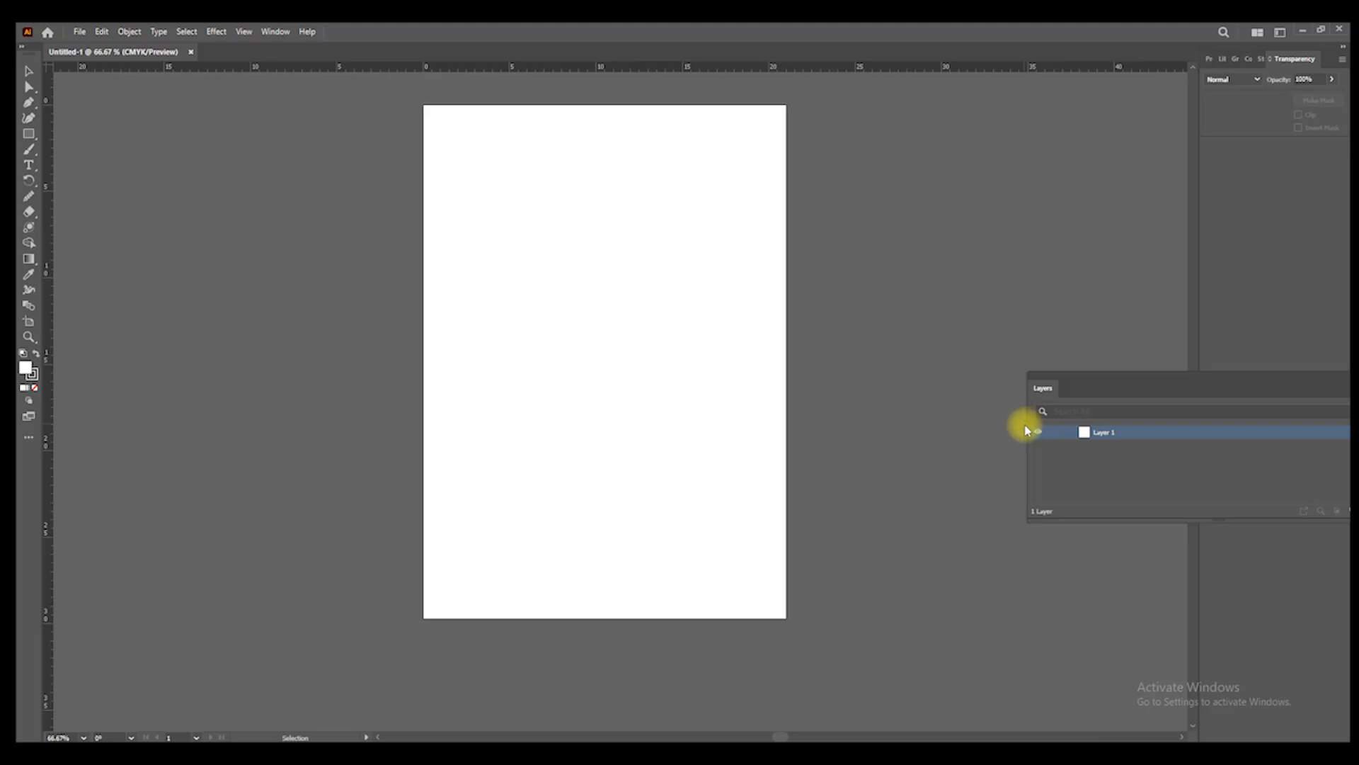
pyautogui.moveTo(1027, 425); pyautogui.dragTo(1261, 417)
pyautogui.moveTo(1326, 384); pyautogui.dragTo(1271, 149)
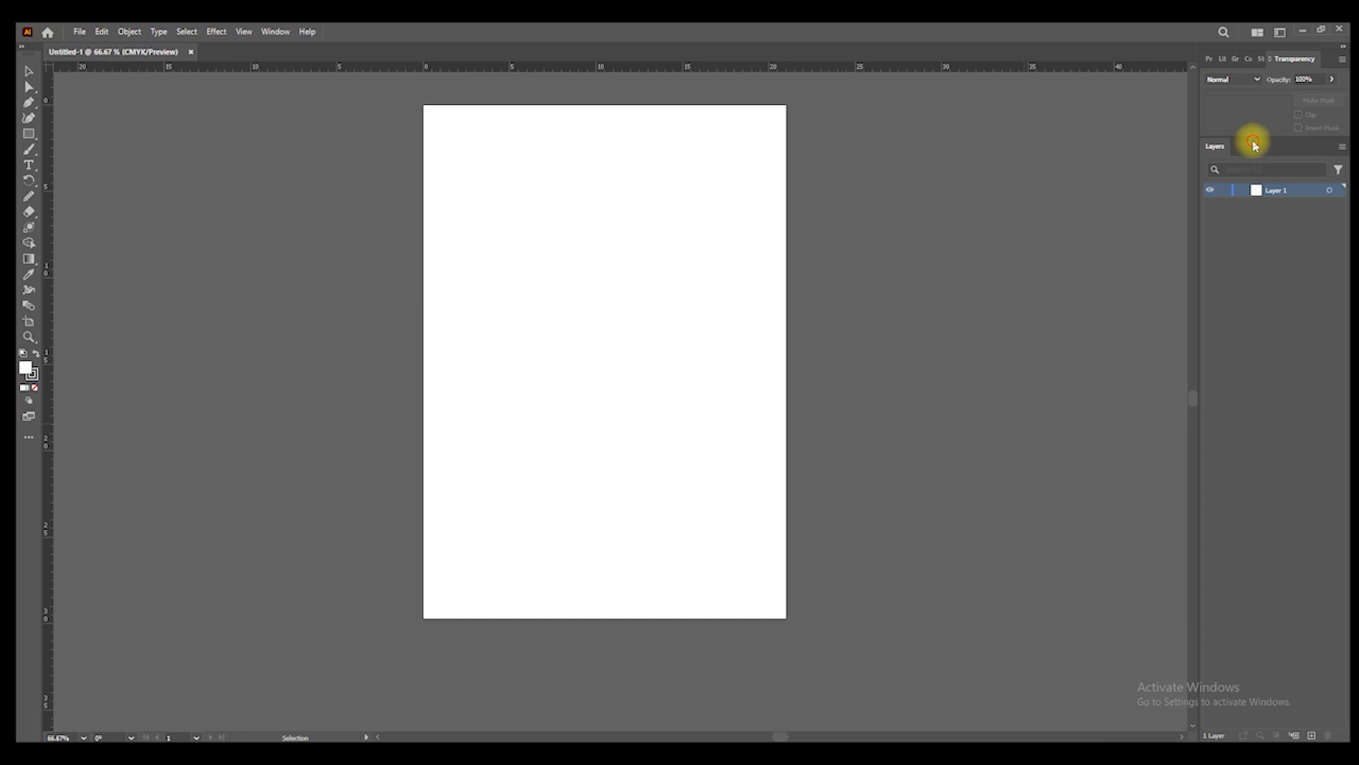
# - Group the Transparency panel with Layers, and show Properties above and Layers below
pyautogui.moveTo(1293, 60)
pyautogui.mouseDown()
pyautogui.moveTo(1260, 162)
pyautogui.moveTo(1253, 146)
pyautogui.mouseUp()
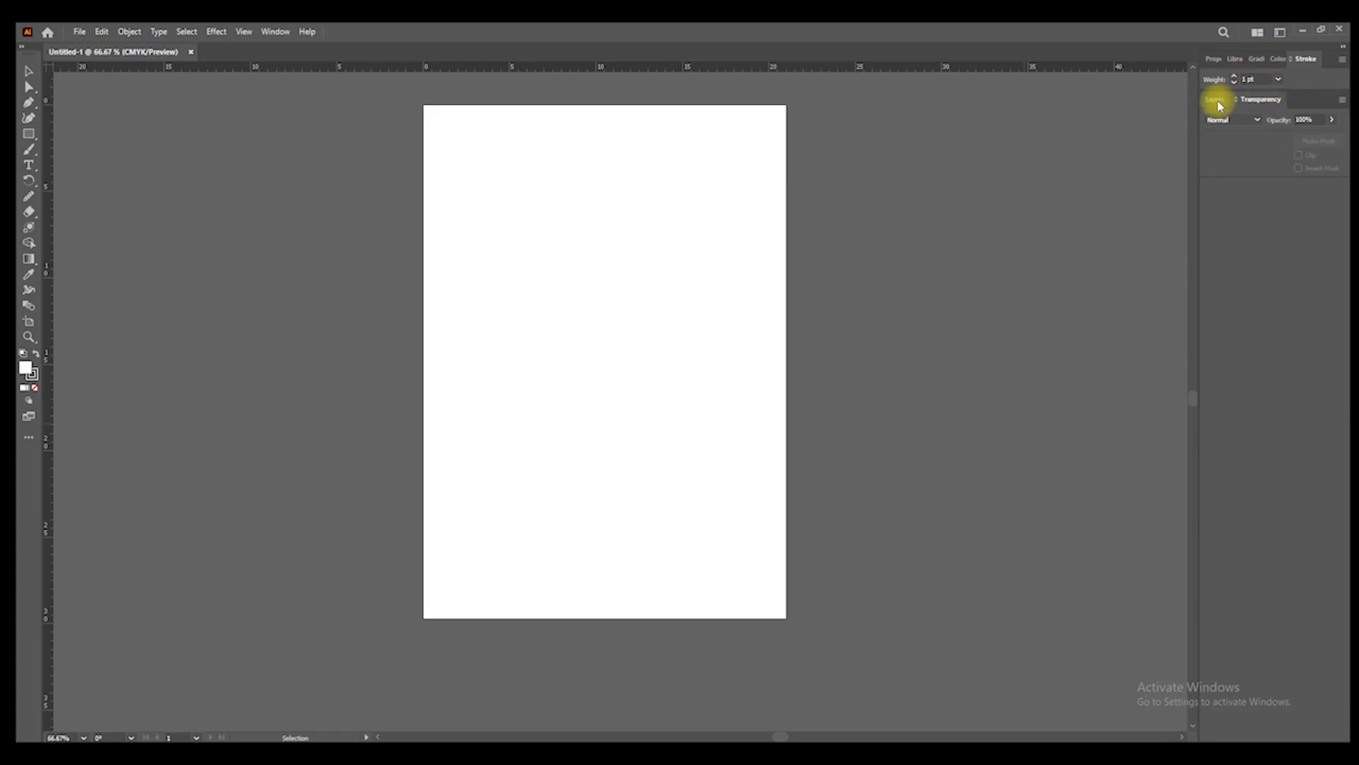
pyautogui.click(1213, 60)
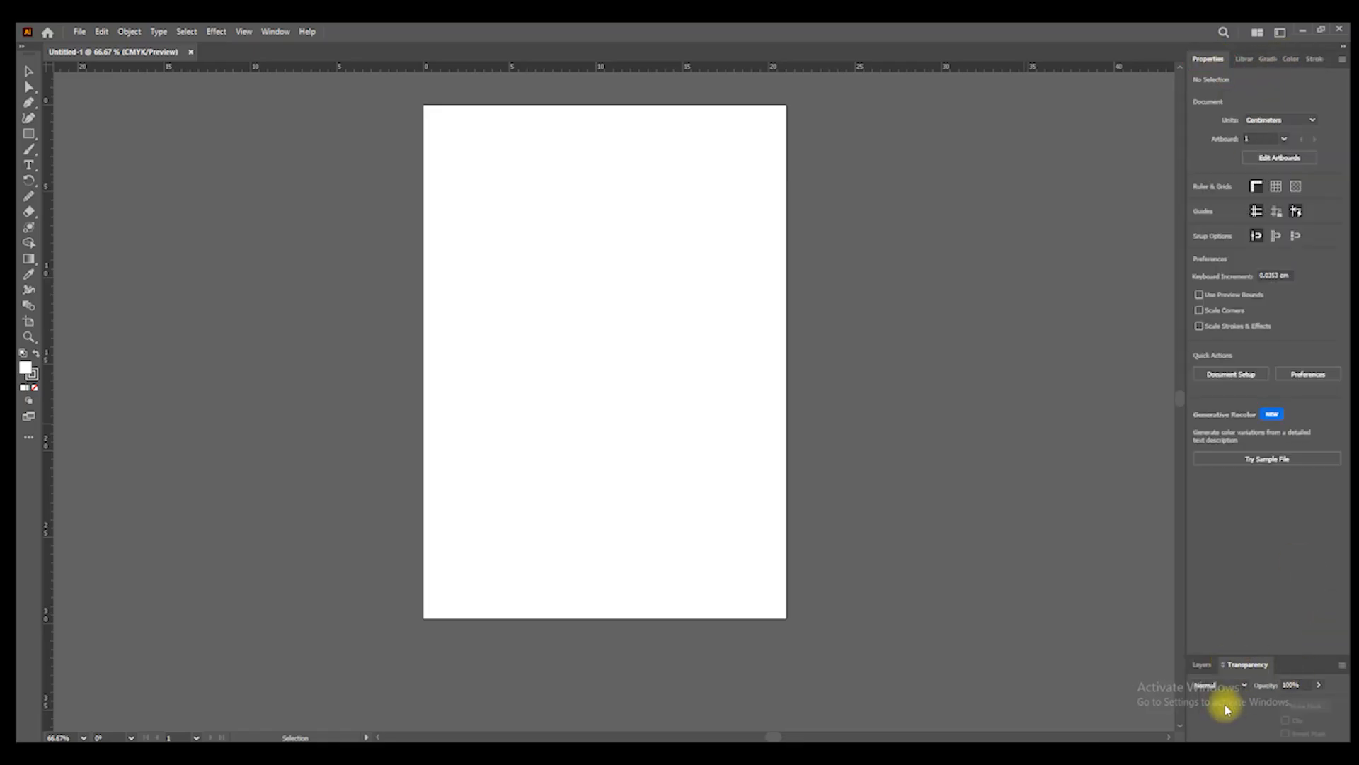
pyautogui.click(1204, 664)
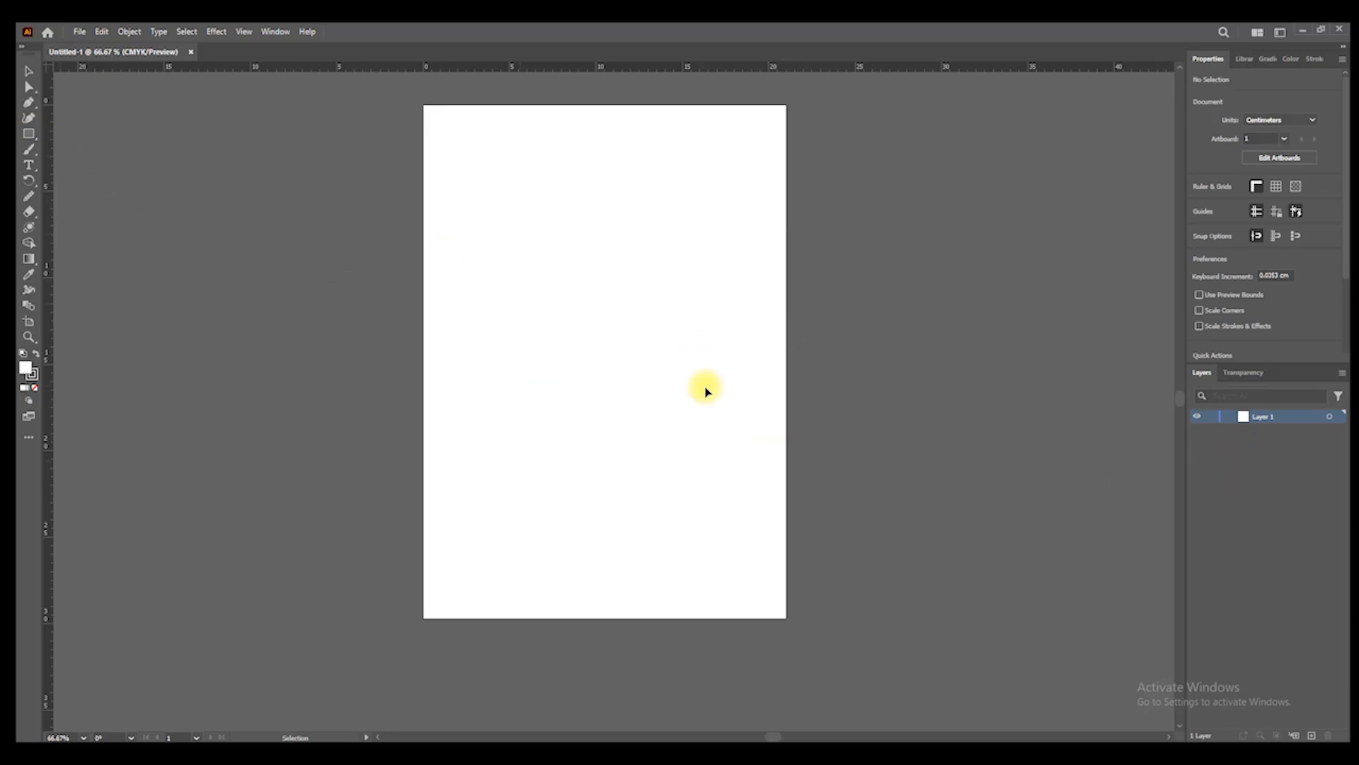
# - Draw a square about 7.2 cm wide in the upper part of the artboard and move it toward the artboard's middle
pyautogui.click(32, 136)
pyautogui.moveTo(467, 202); pyautogui.dragTo(545, 325)
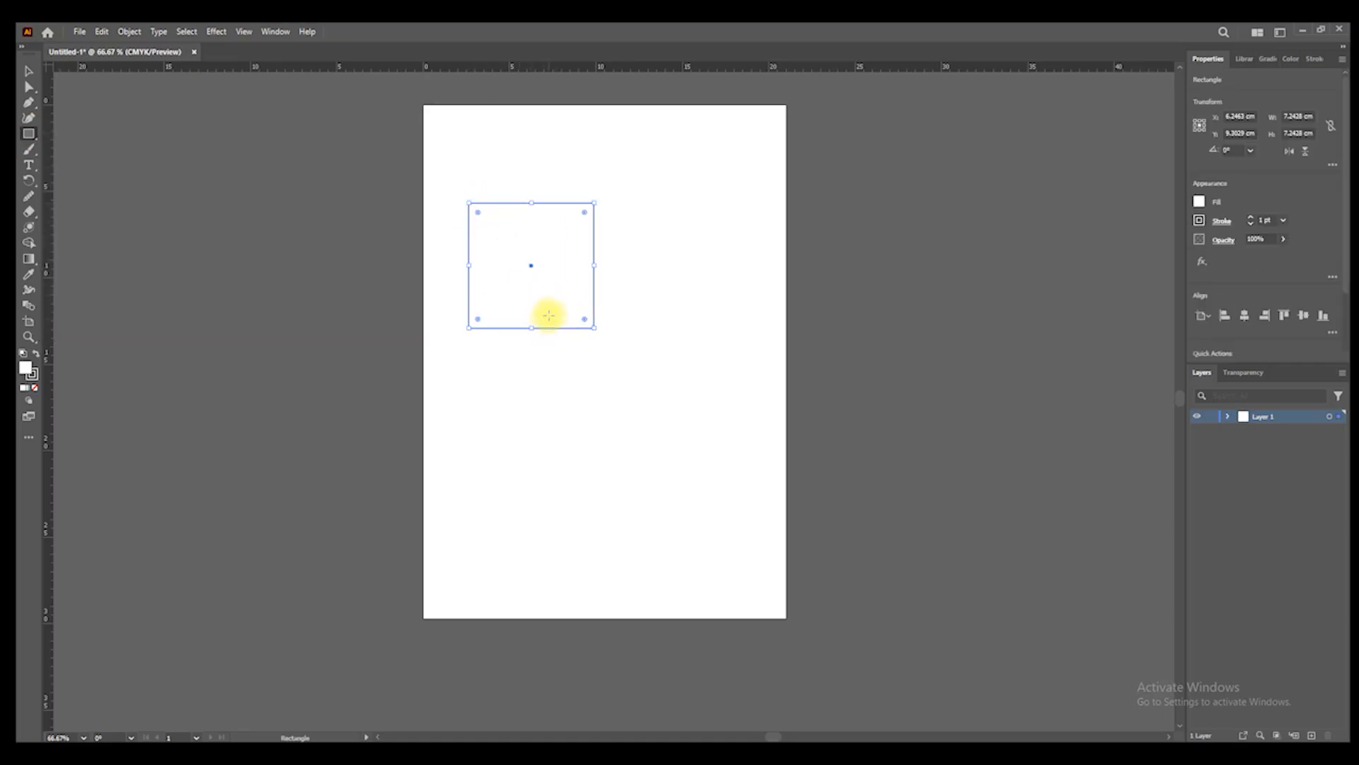
pyautogui.press('v')
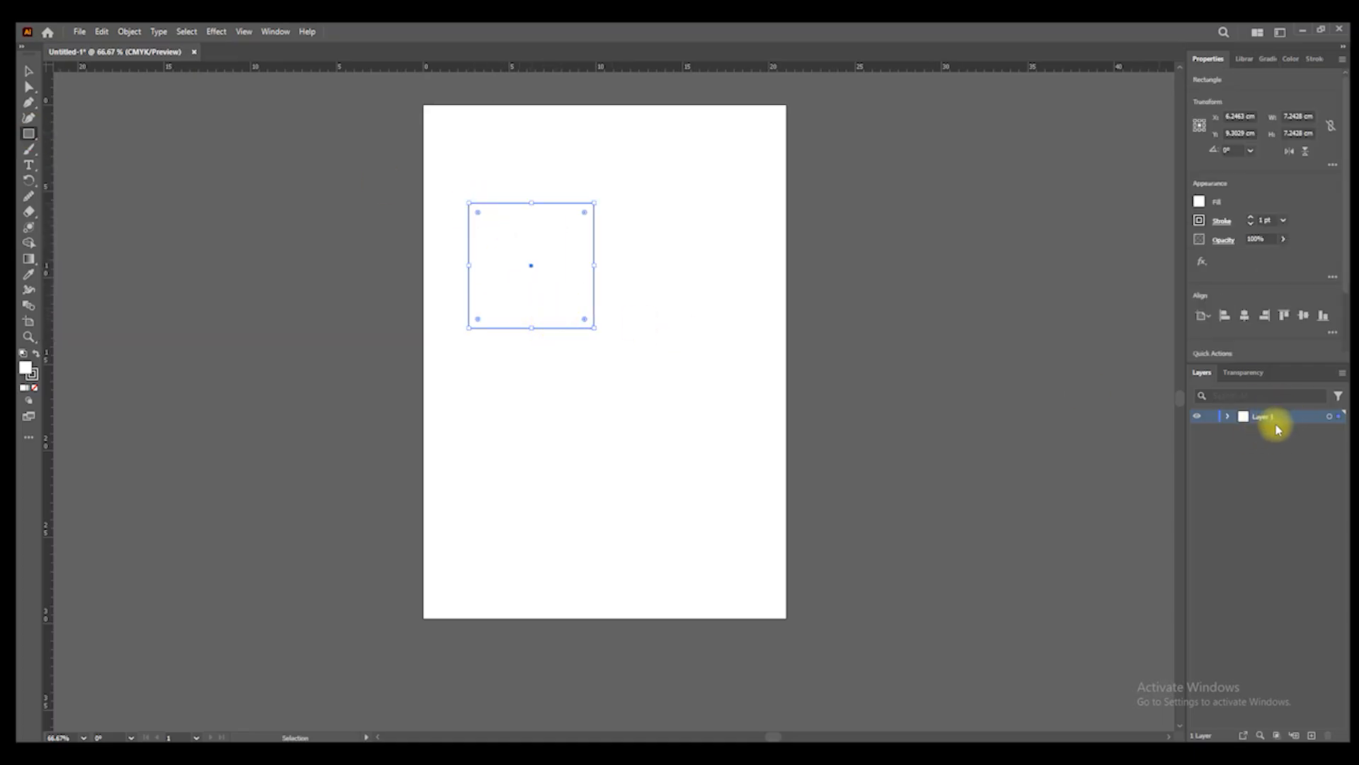
pyautogui.click(29, 71)
pyautogui.moveTo(532, 266); pyautogui.dragTo(623, 309)
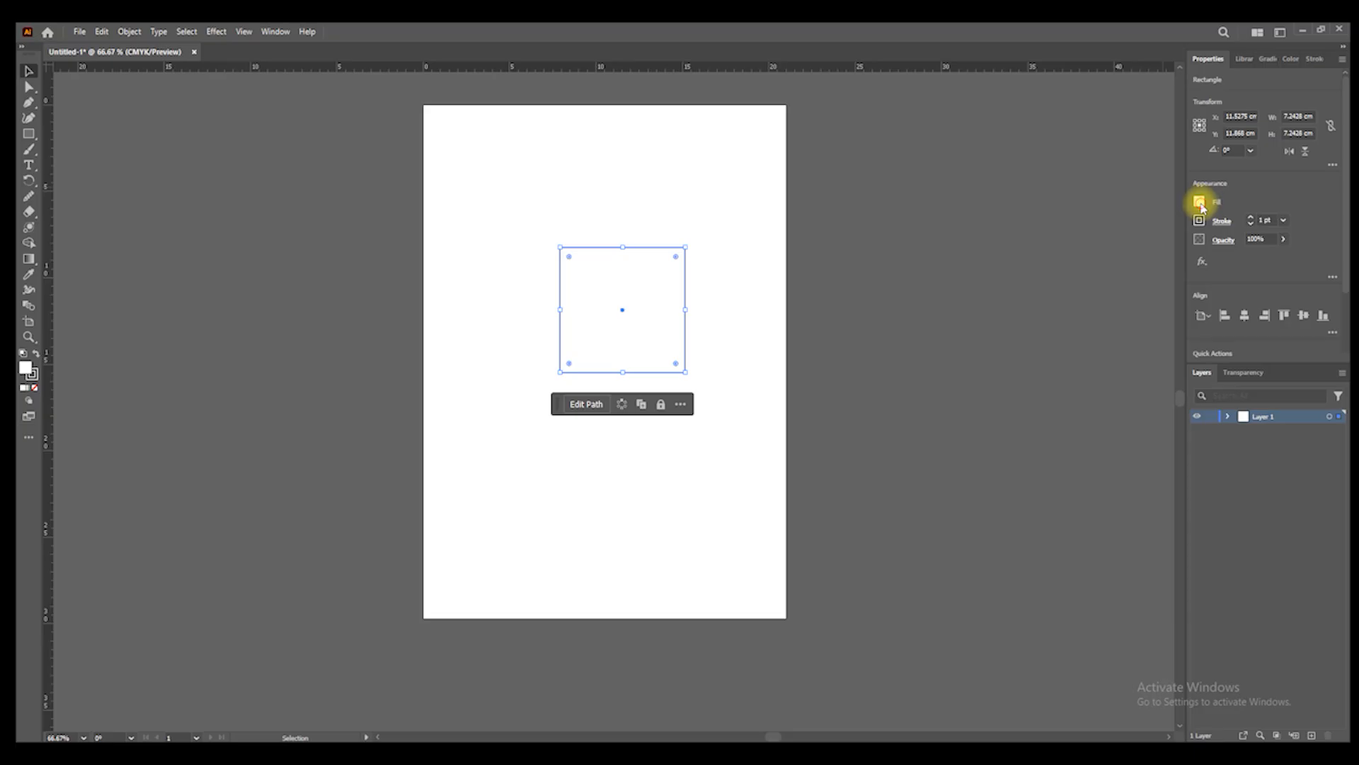
# - Fill the square with red and nudge it slightly toward the artboard's left edge
pyautogui.click(1199, 202)
pyautogui.click(1095, 249)
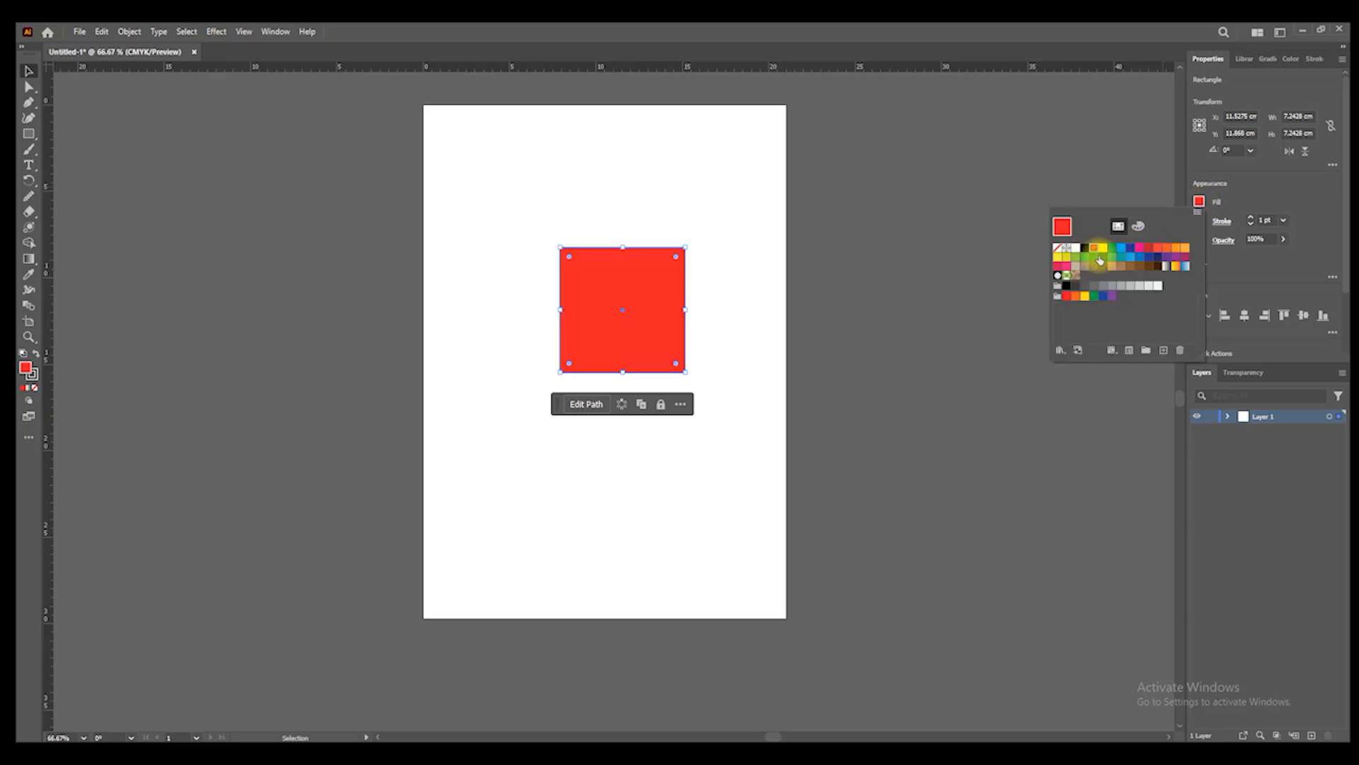
pyautogui.click(1253, 249)
pyautogui.moveTo(623, 286)
pyautogui.mouseDown()
pyautogui.moveTo(605, 333)
pyautogui.moveTo(615, 292)
pyautogui.mouseUp()
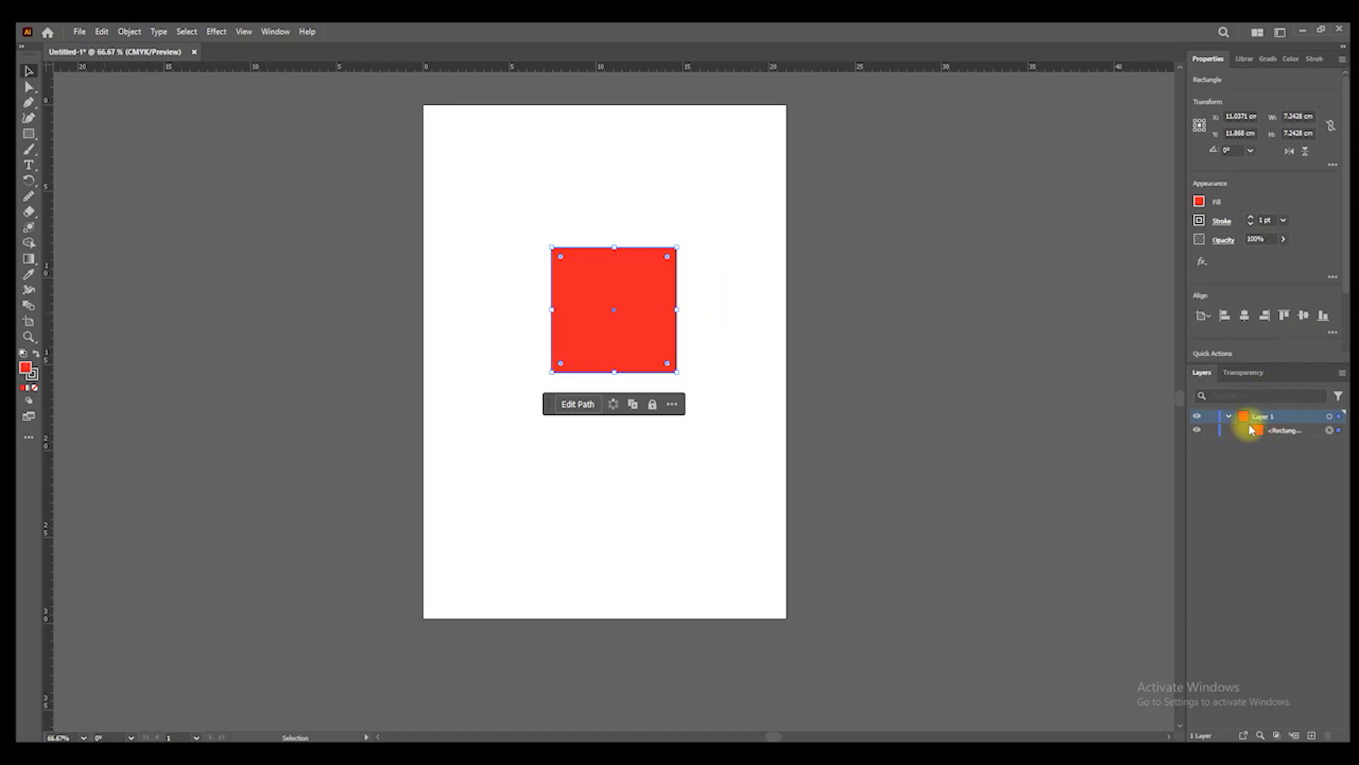
# - Check the red square's opacity control in the Transparency panel
pyautogui.click(1251, 463)
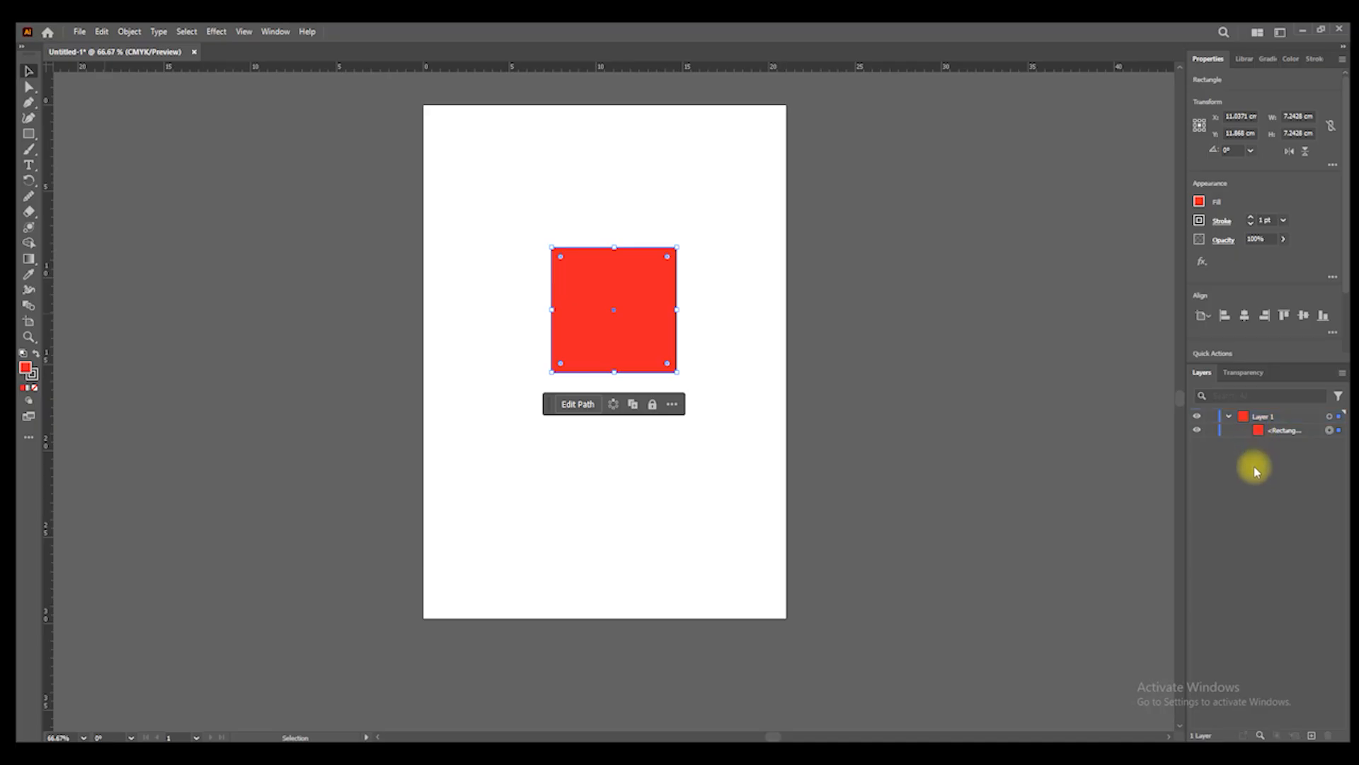
pyautogui.click(1267, 373)
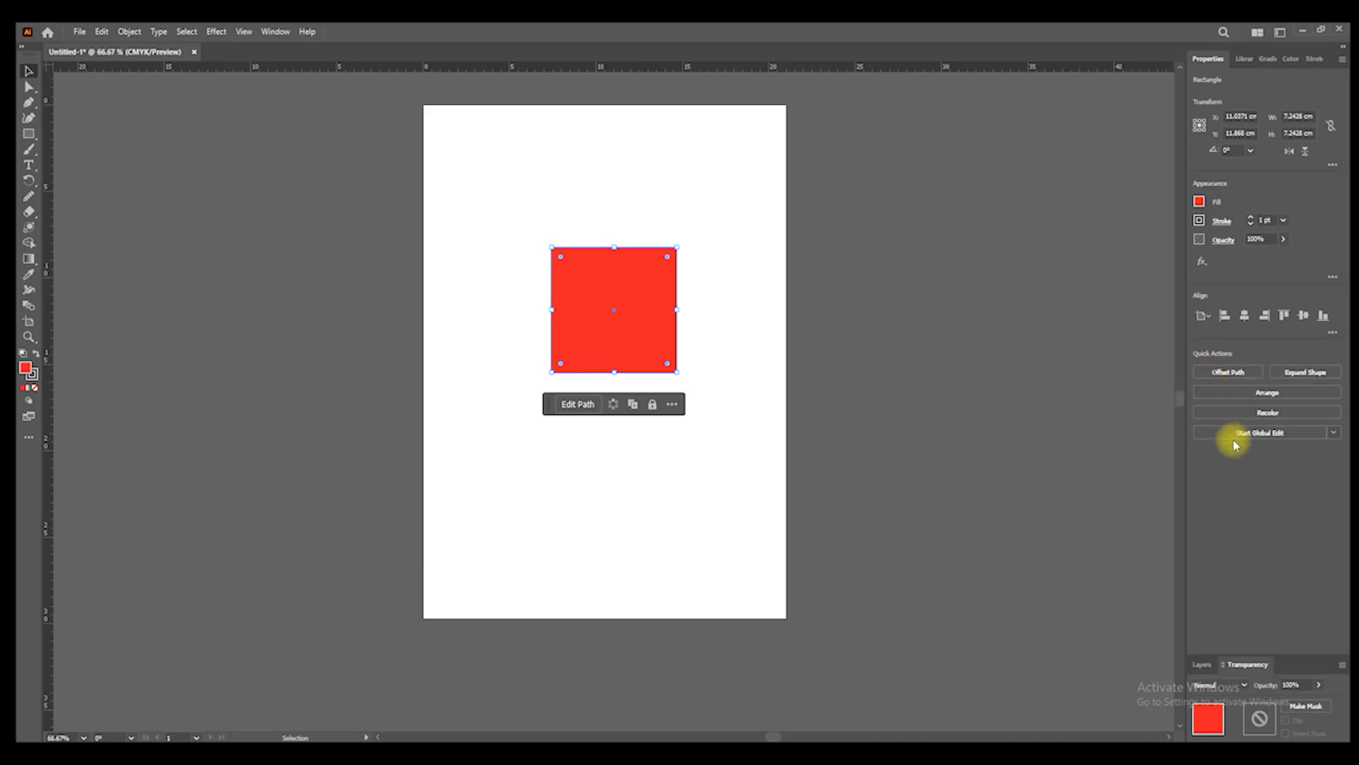
pyautogui.moveTo(641, 299); pyautogui.dragTo(646, 303)
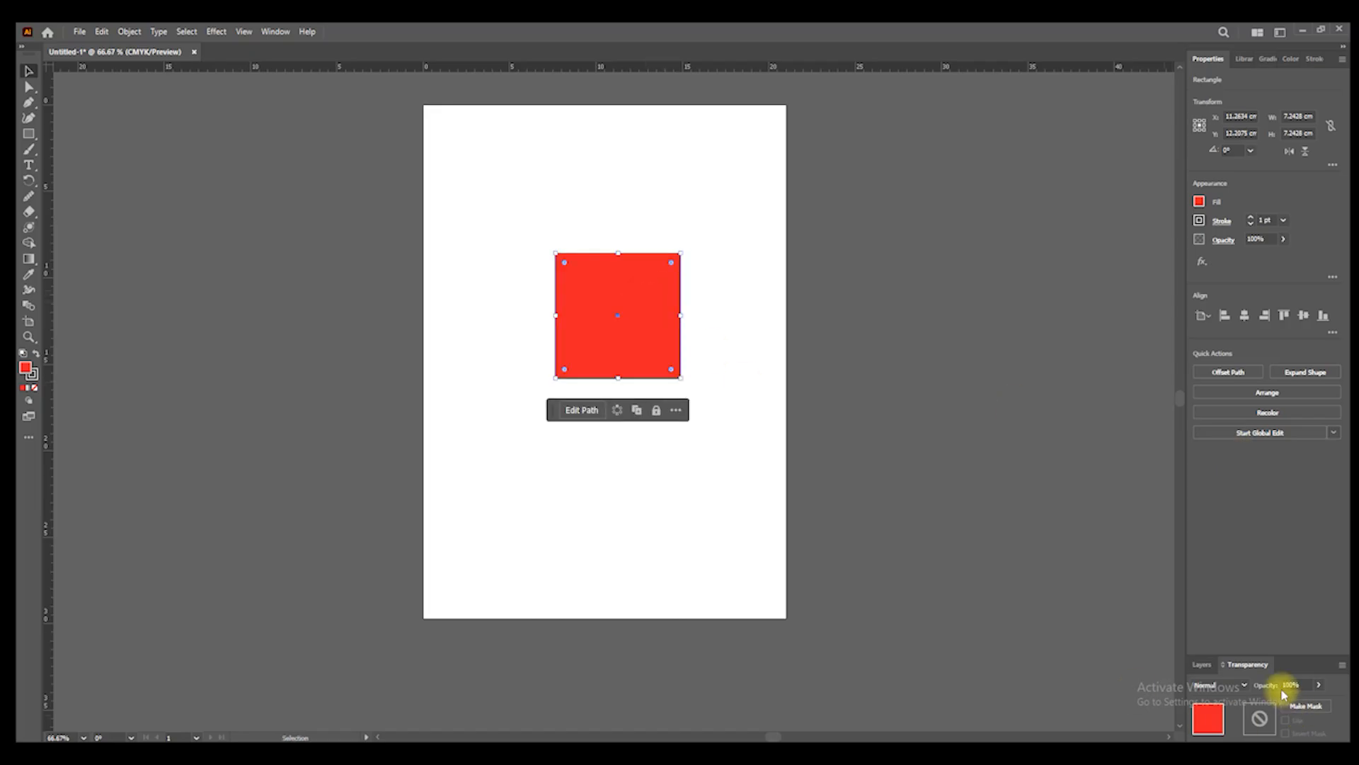
pyautogui.moveTo(1317, 702)
pyautogui.mouseDown()
pyautogui.moveTo(1269, 702)
pyautogui.moveTo(1315, 706)
pyautogui.mouseUp()
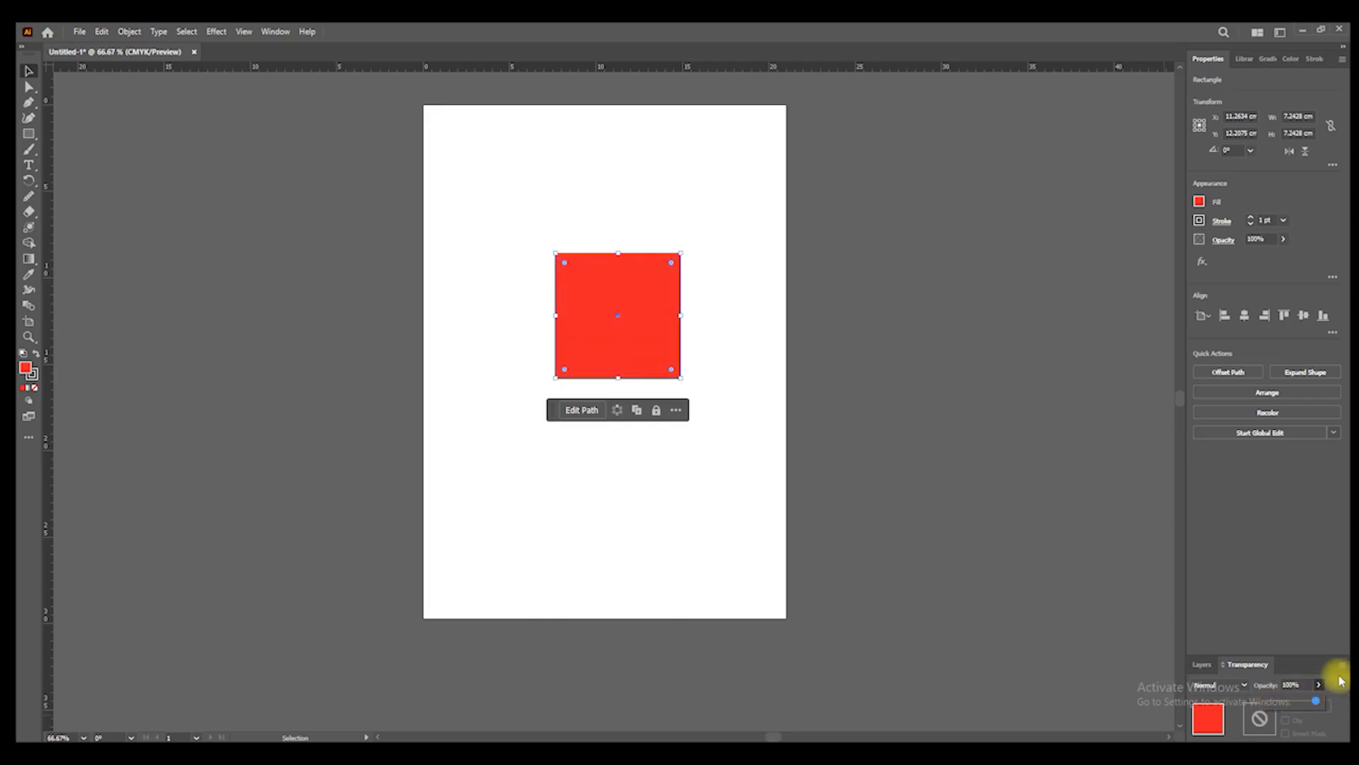
pyautogui.moveTo(1315, 711)
pyautogui.mouseDown()
pyautogui.moveTo(1285, 702)
pyautogui.moveTo(1317, 702)
pyautogui.mouseUp()
# - Shrink the red square to about 3.5 cm wide and move it near the artboard's upper-left corner
pyautogui.keyDown('shift'); pyautogui.click(682, 374); pyautogui.keyUp('shift')
pyautogui.moveTo(680, 376); pyautogui.dragTo(497, 184)
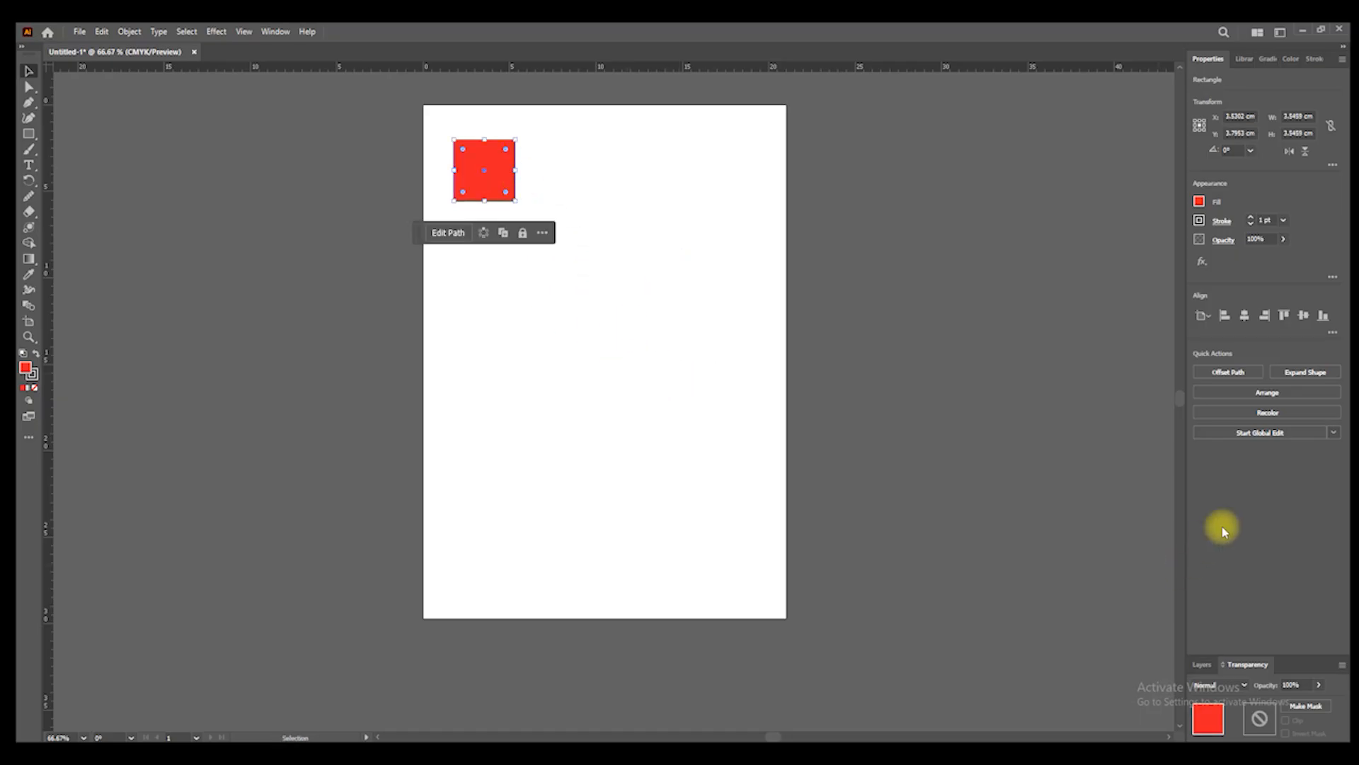
# - Add the Gradient panel to the Layers and Transparency group, leaving Layers as the displayed panel
pyautogui.click(1204, 664)
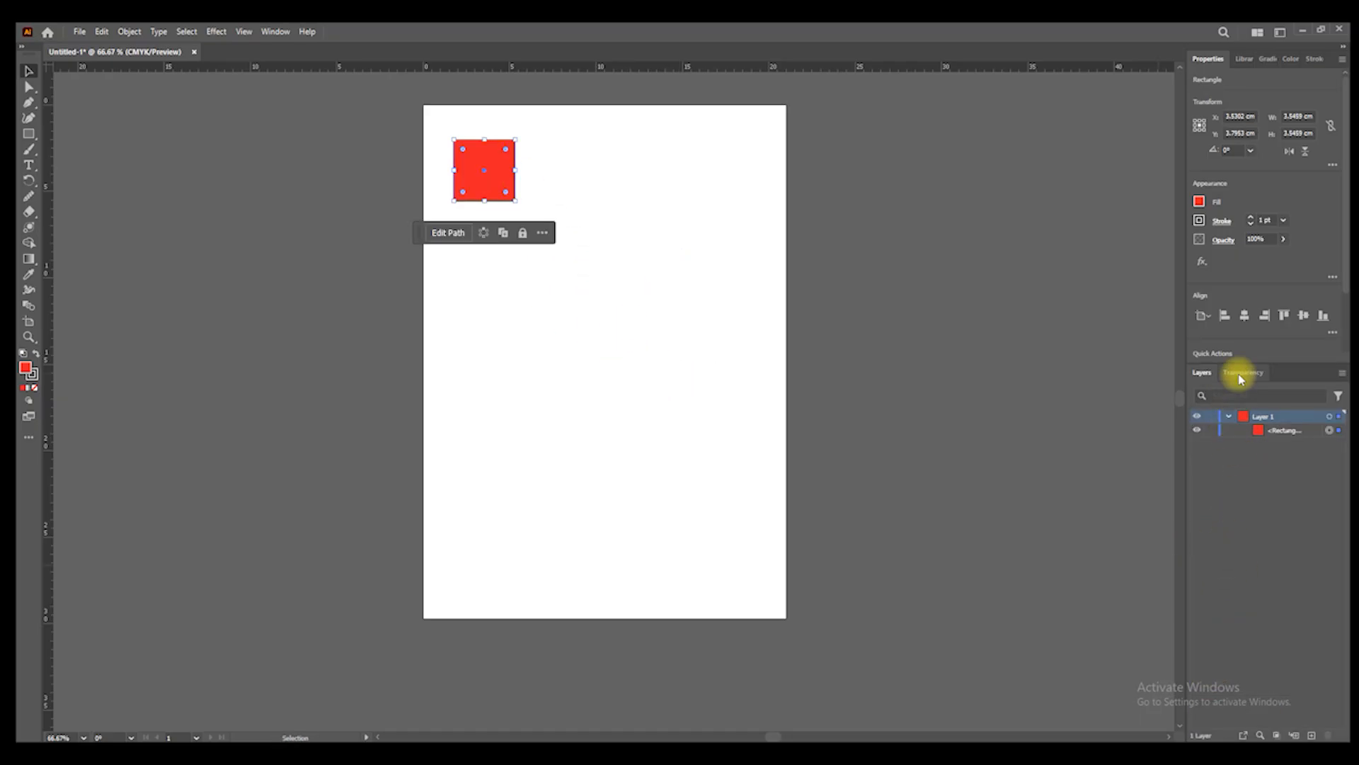
pyautogui.click(1240, 375)
pyautogui.click(1207, 660)
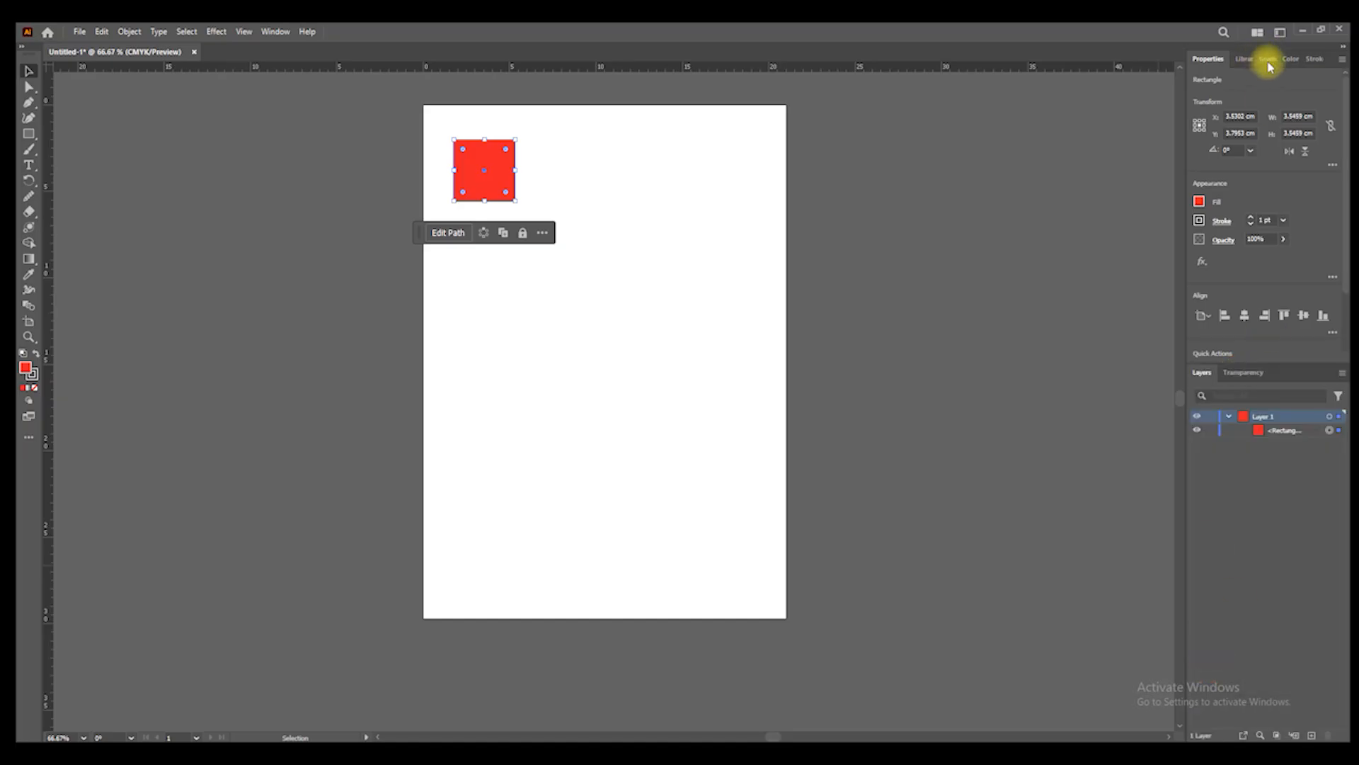
pyautogui.moveTo(1269, 66); pyautogui.dragTo(1259, 369)
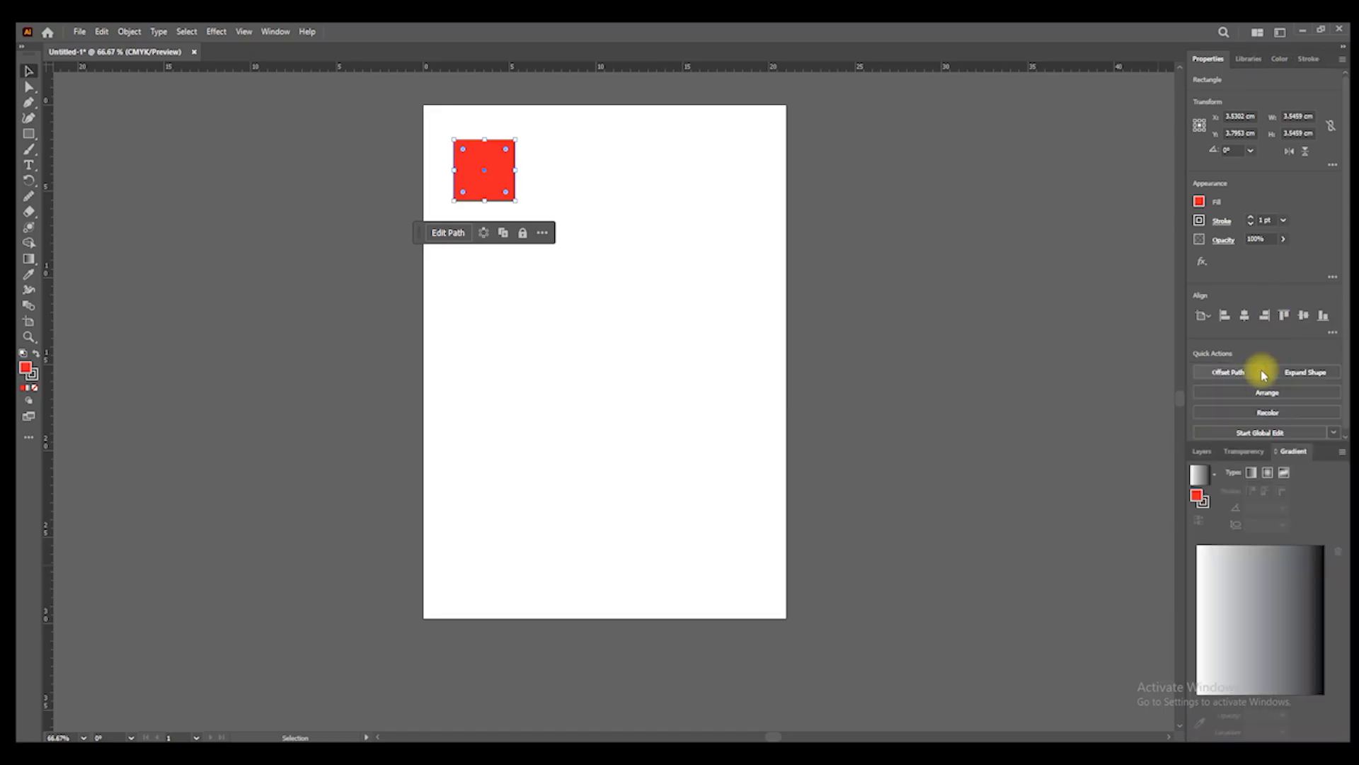
pyautogui.click(1202, 450)
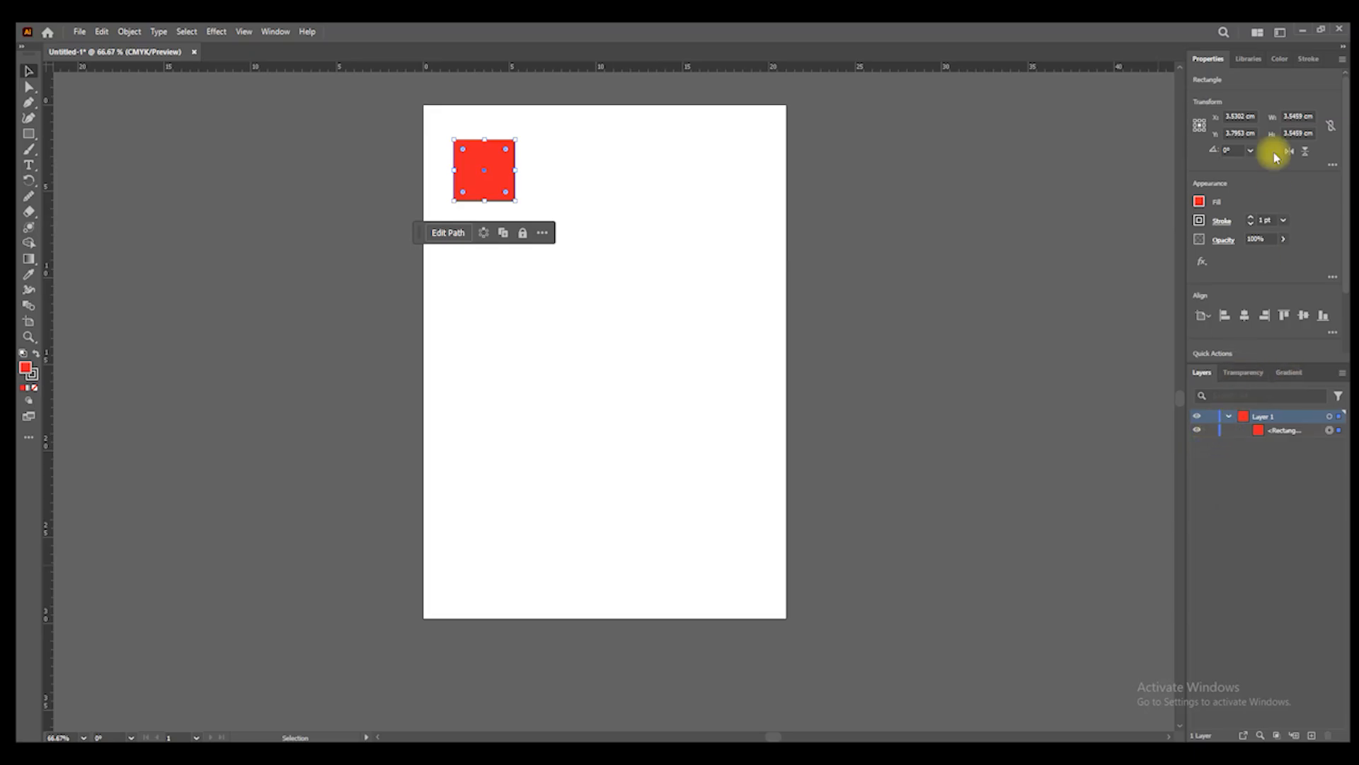
# - Close the Libraries panel, look through the Stroke panel and return to the square's Properties
pyautogui.click(1250, 60)
pyautogui.rightClick(1248, 59)
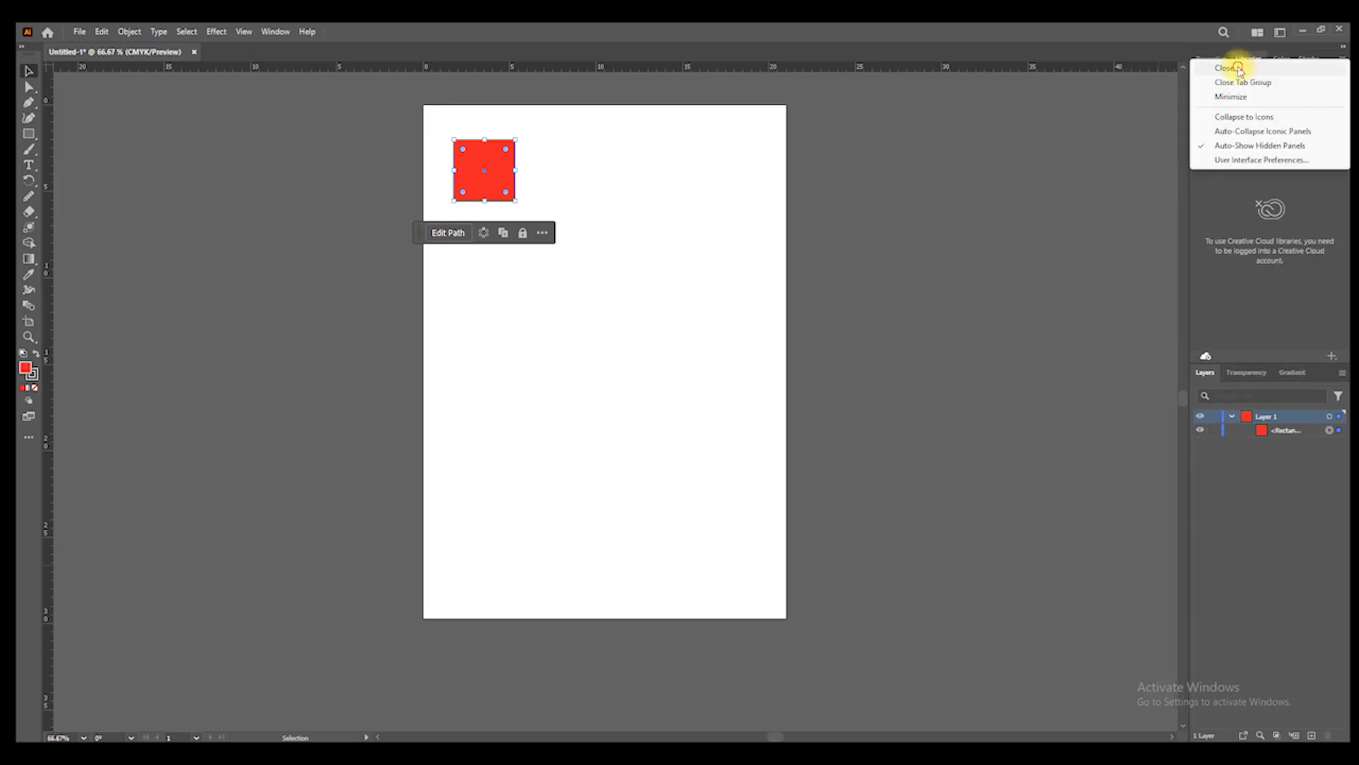
pyautogui.click(1236, 68)
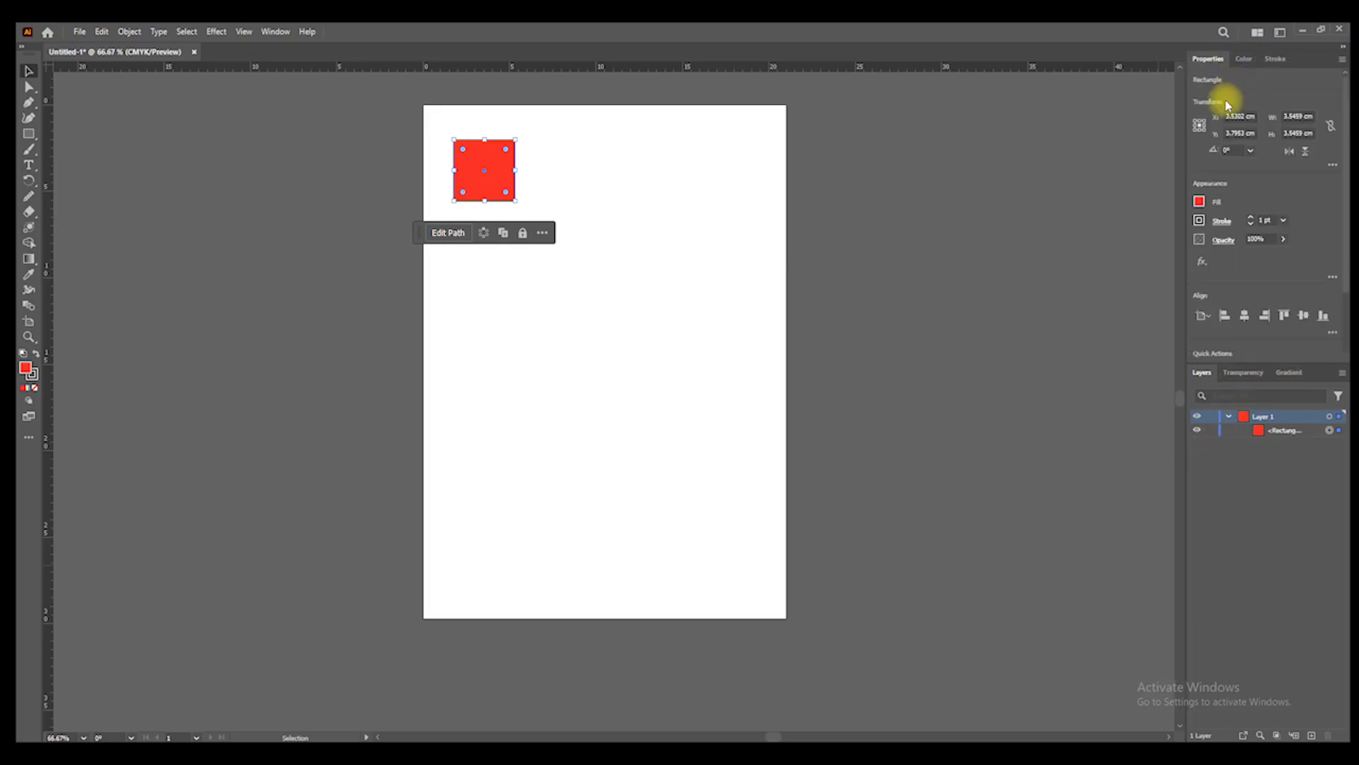
pyautogui.click(1235, 60)
pyautogui.click(1274, 60)
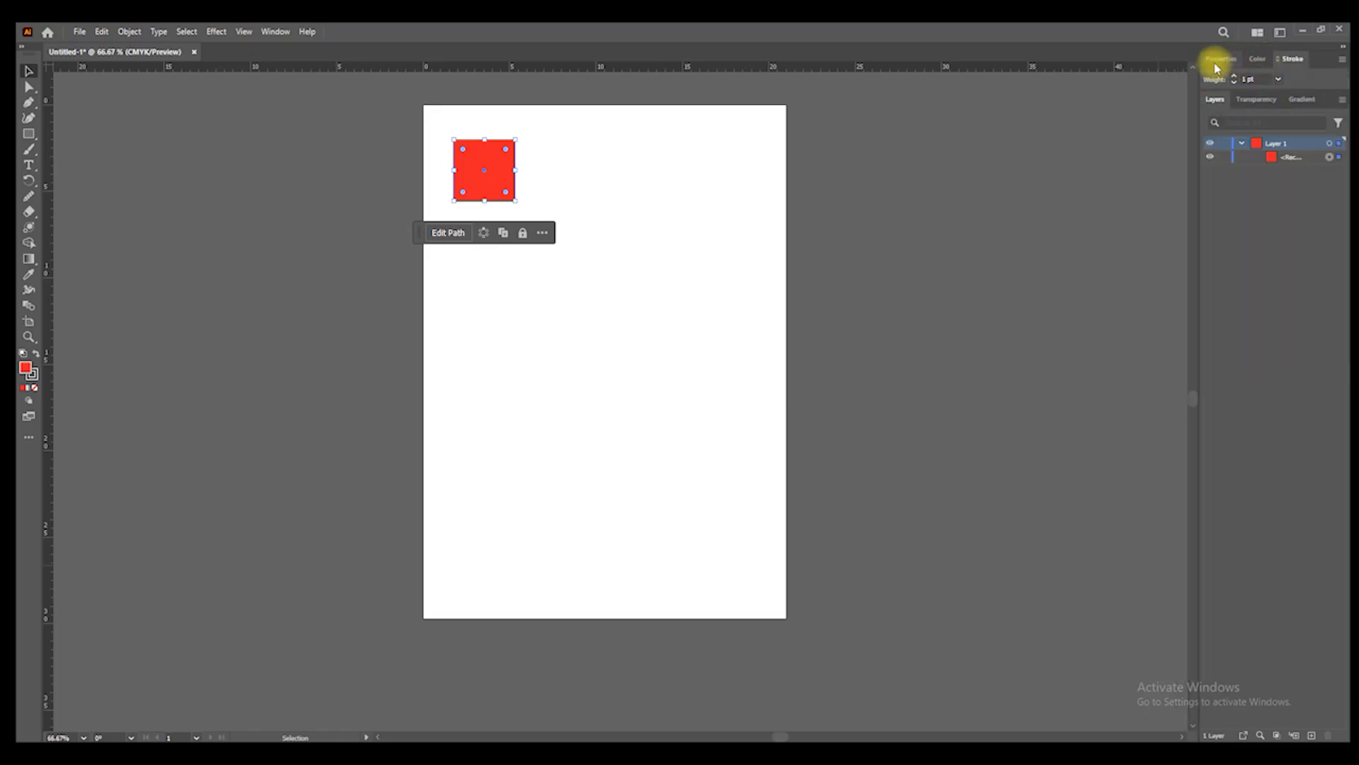
pyautogui.click(1216, 63)
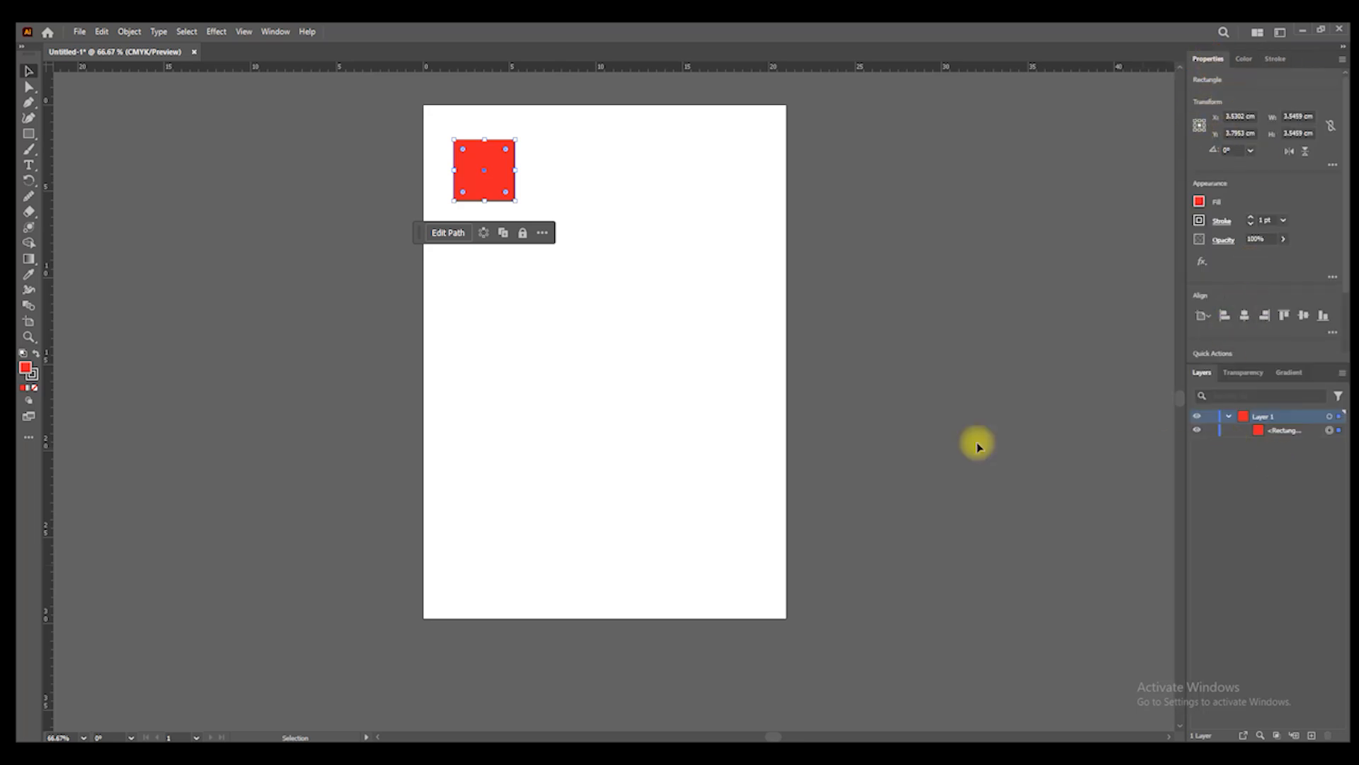
# - Move the red square to the middle of the artboard and enlarge it from its center to about 6.2 cm wide
pyautogui.click(677, 315)
pyautogui.moveTo(482, 182); pyautogui.dragTo(625, 339)
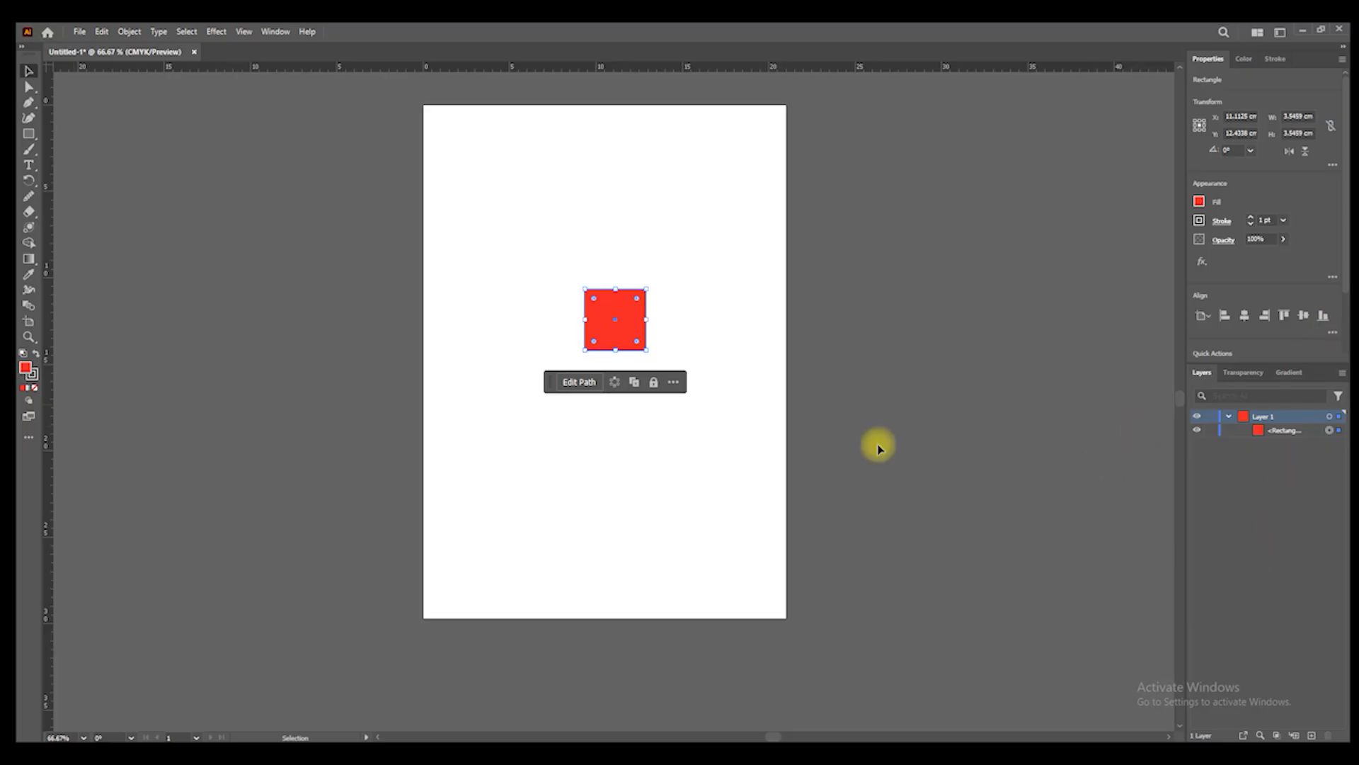
pyautogui.moveTo(646, 347); pyautogui.dragTo(669, 373)
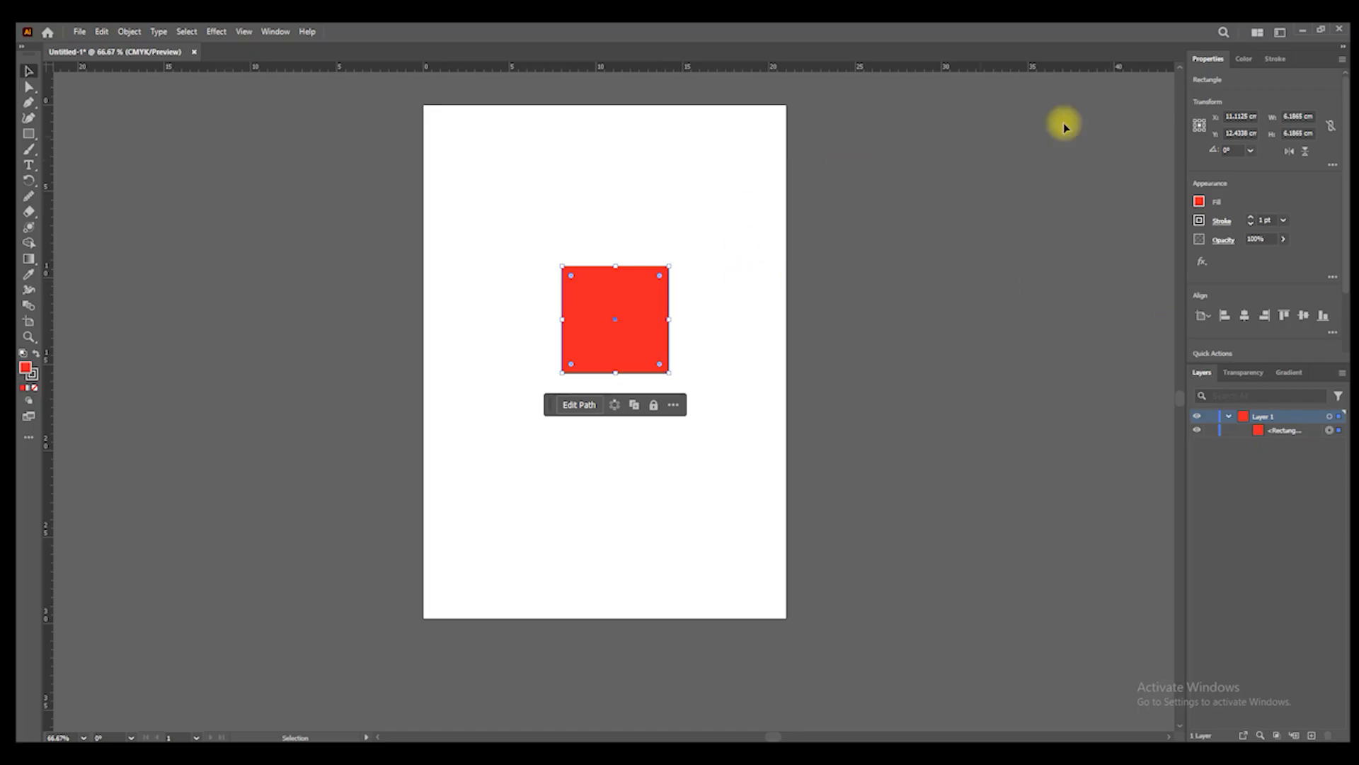
# - Try the Layout workspace and return to the Essentials workspace
pyautogui.click(274, 32)
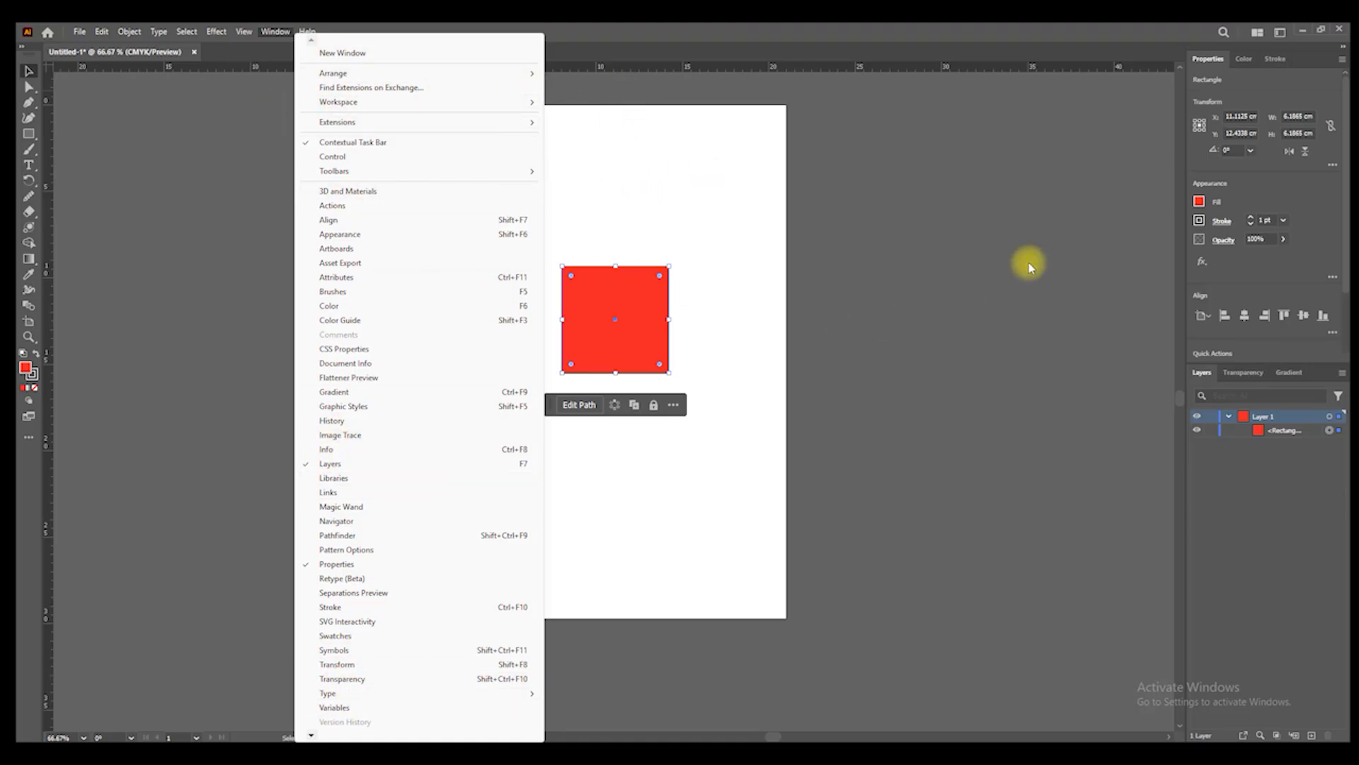
pyautogui.moveTo(440, 111)
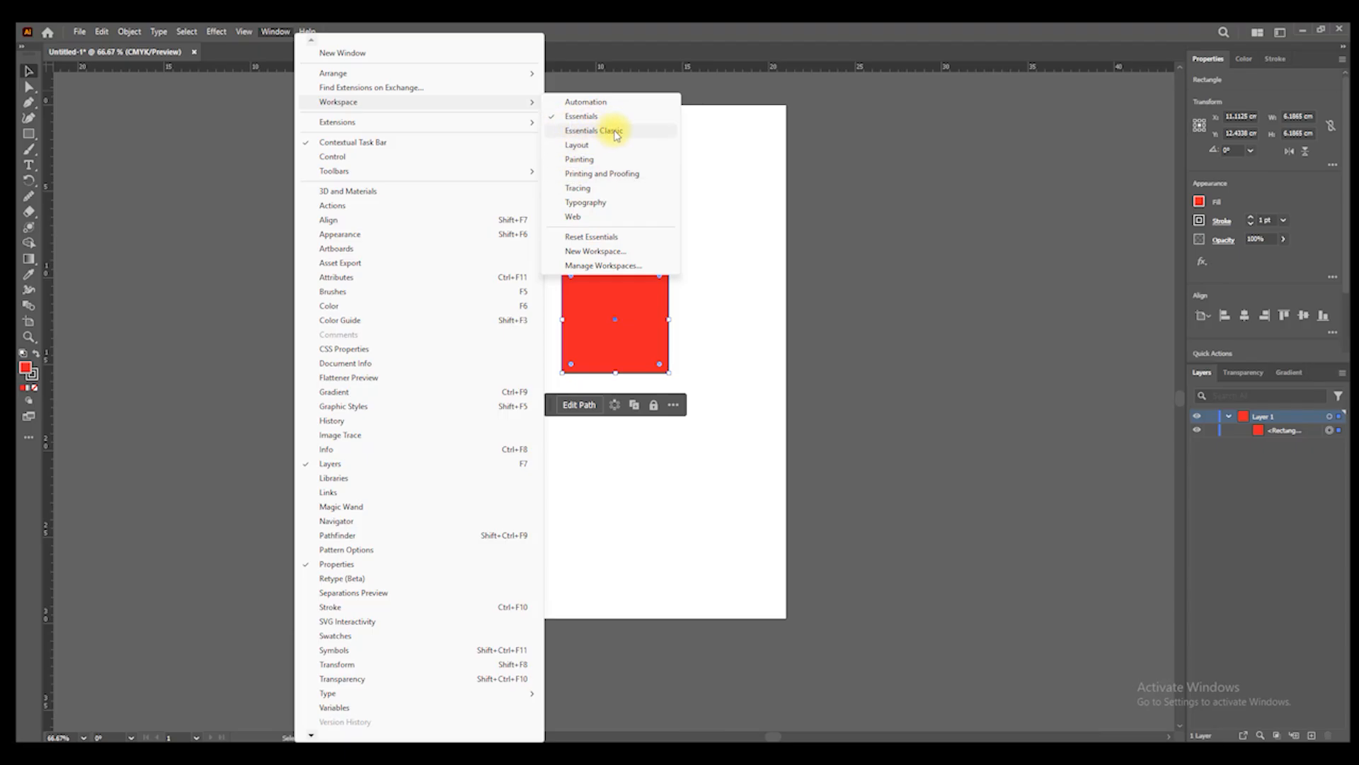
pyautogui.click(582, 146)
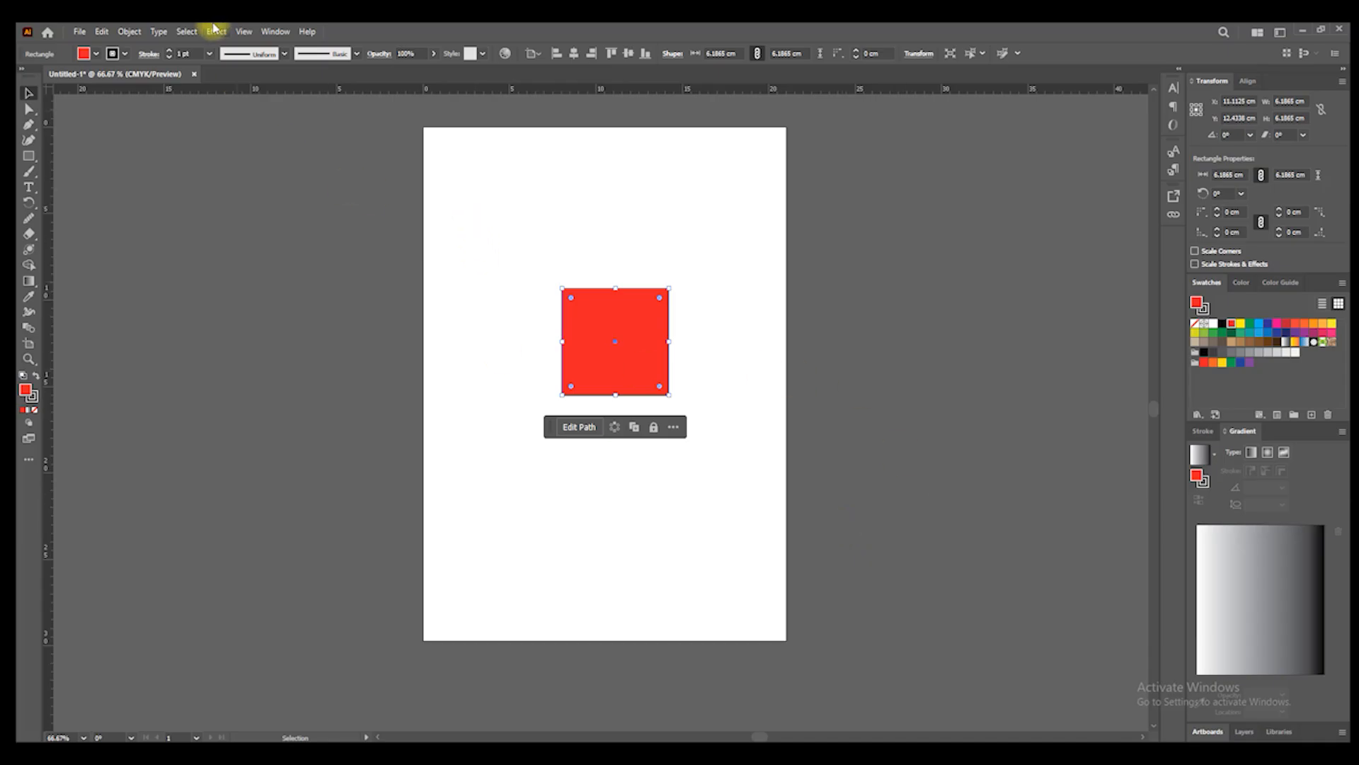
pyautogui.click(267, 34)
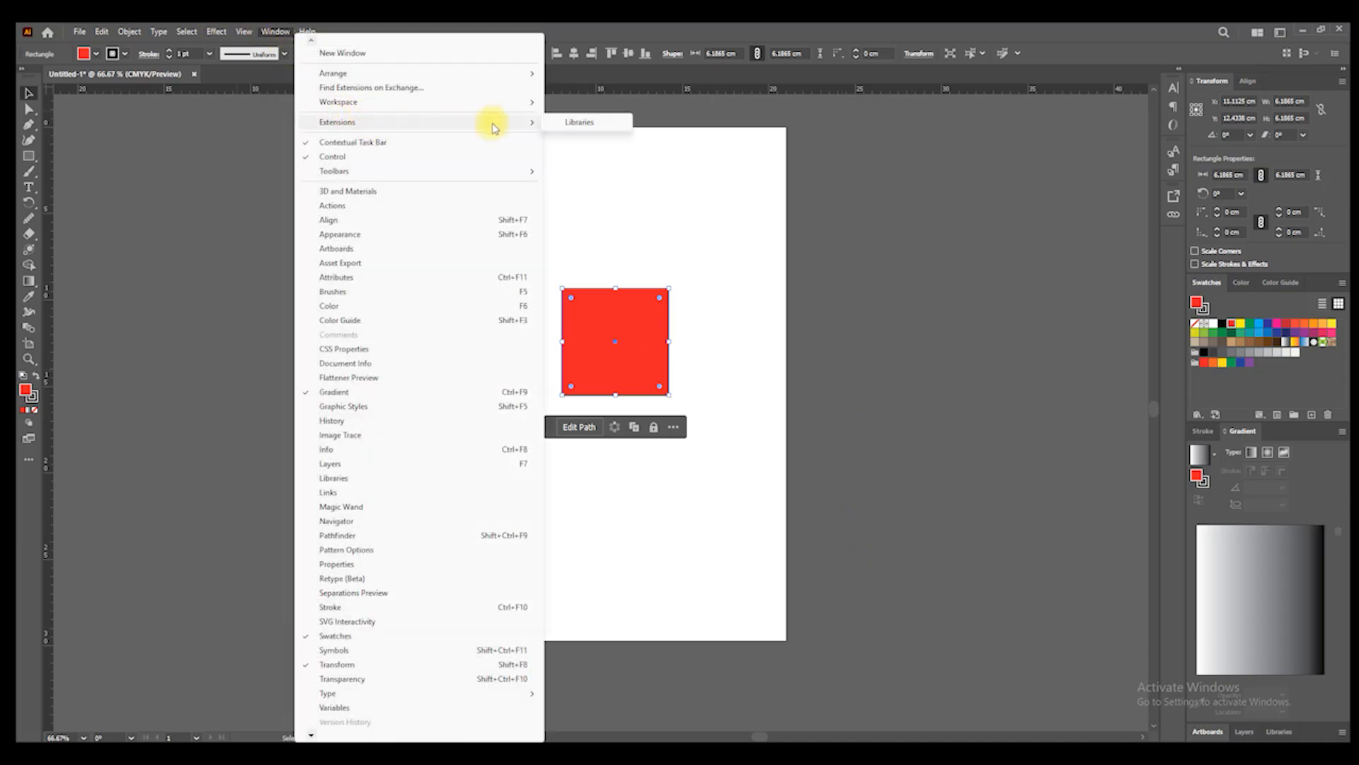
pyautogui.moveTo(530, 104)
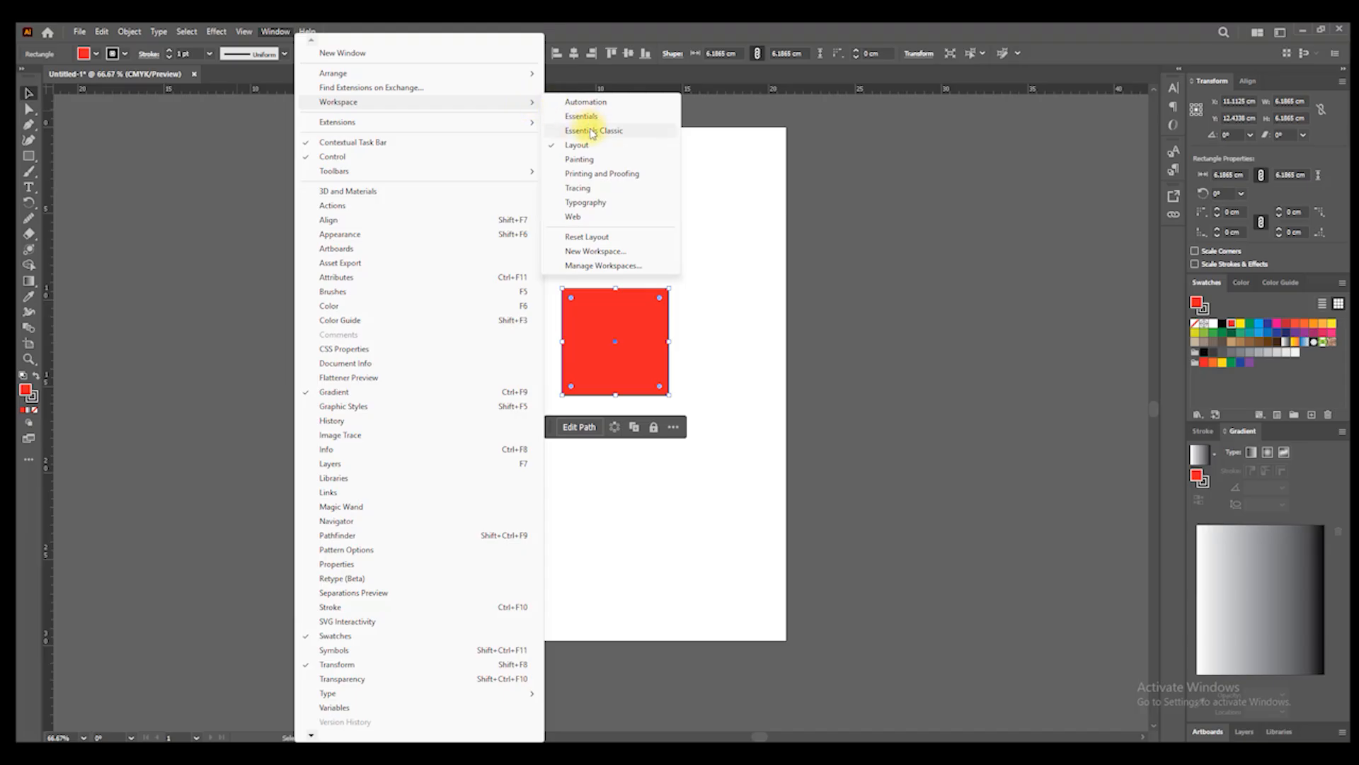
pyautogui.click(588, 119)
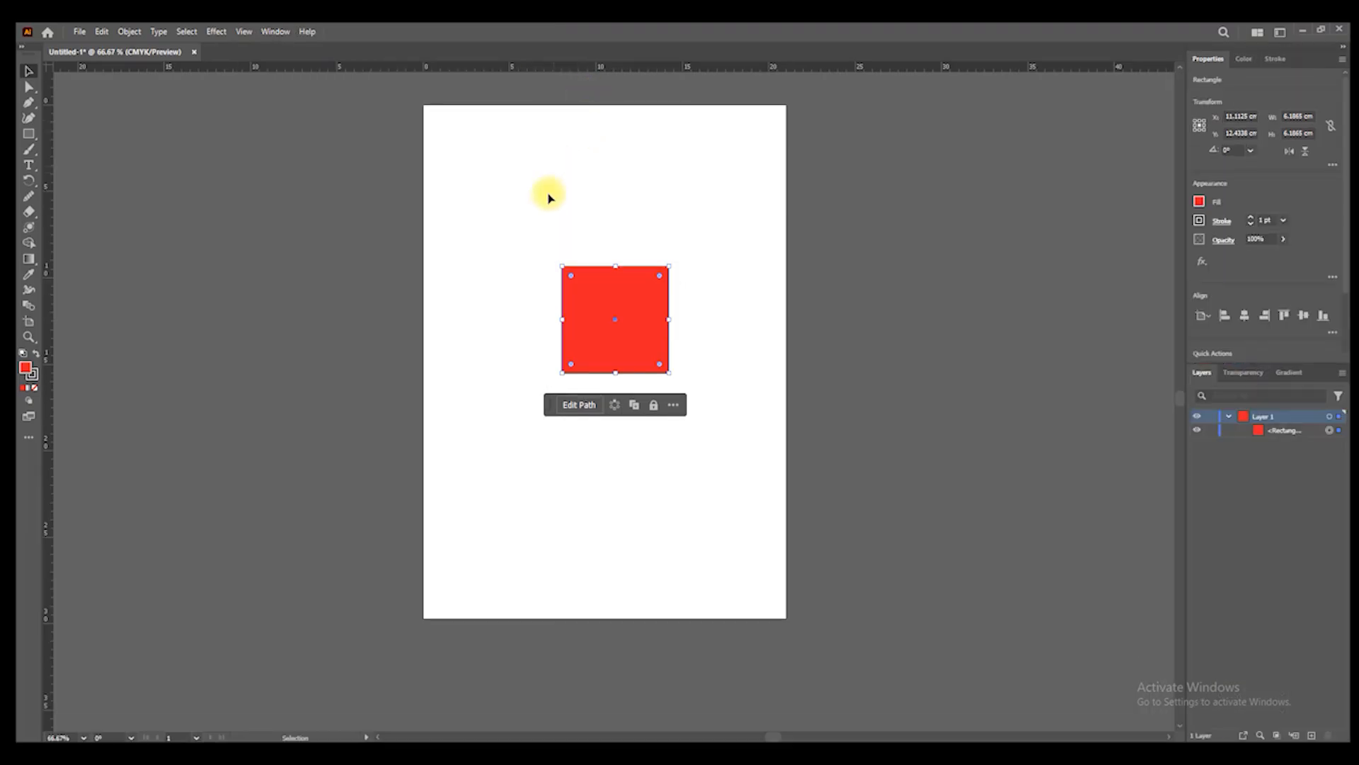
# - Move the red square off the artboard onto the empty canvas beside its upper-left part
pyautogui.click(557, 248)
pyautogui.moveTo(616, 368); pyautogui.dragTo(308, 313)
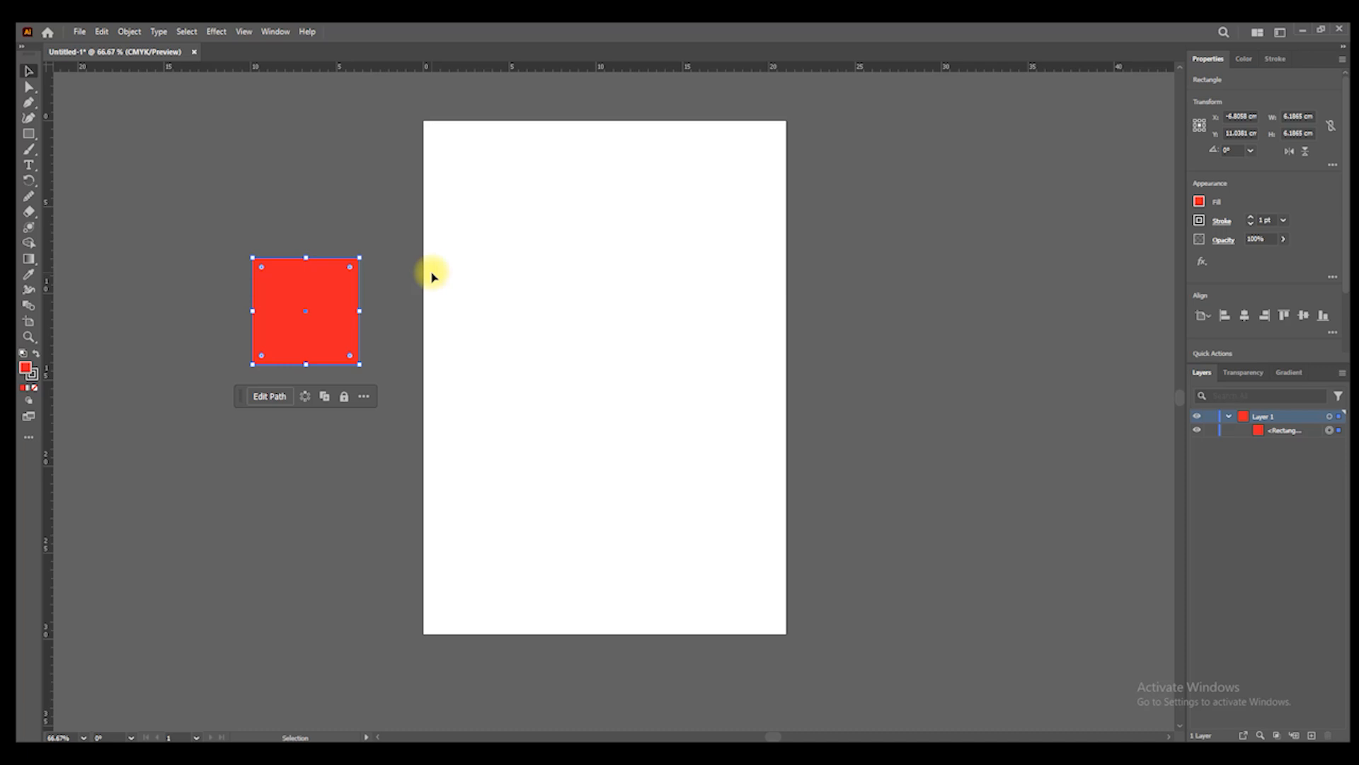
pyautogui.moveTo(324, 327); pyautogui.dragTo(368, 266)
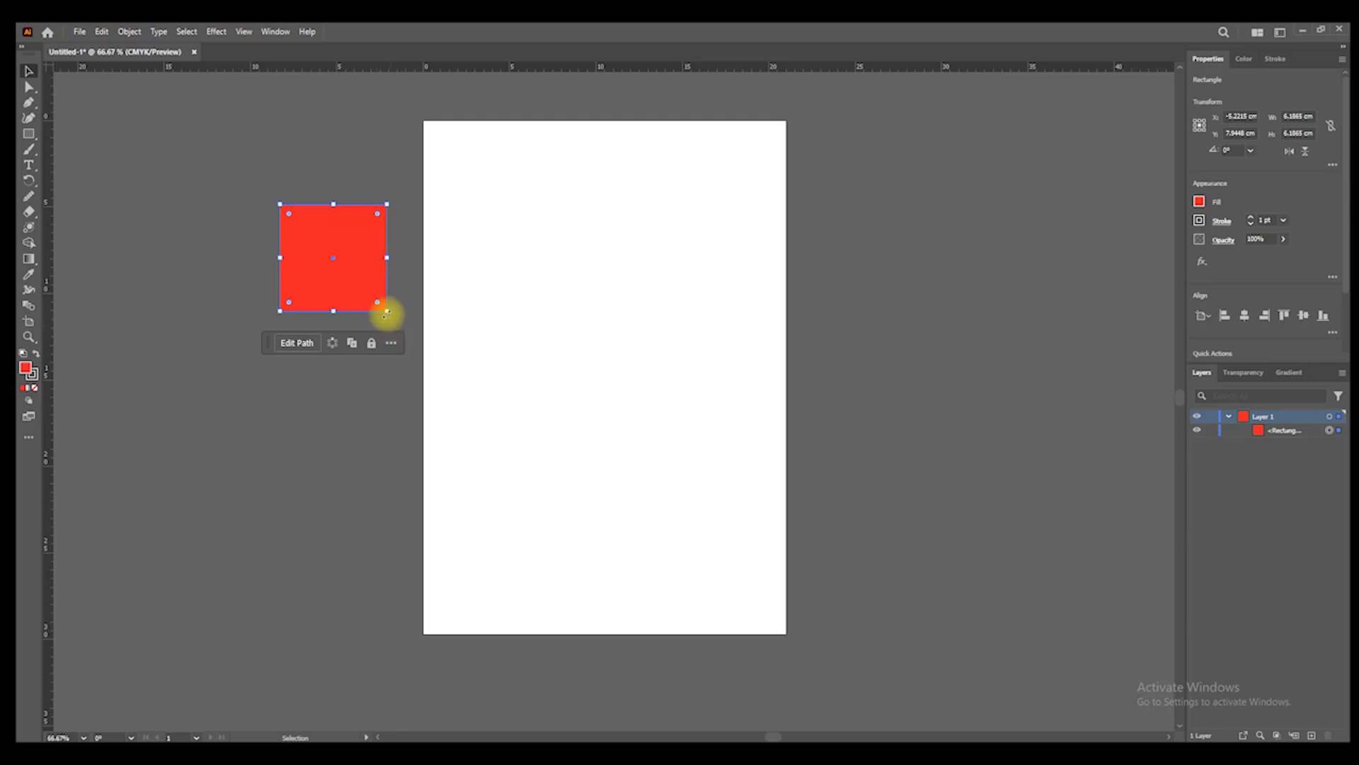
# - Delete the large red square and draw a smaller red square with the Rectangle tool near the artboard's upper-left corner
pyautogui.press('Delete')
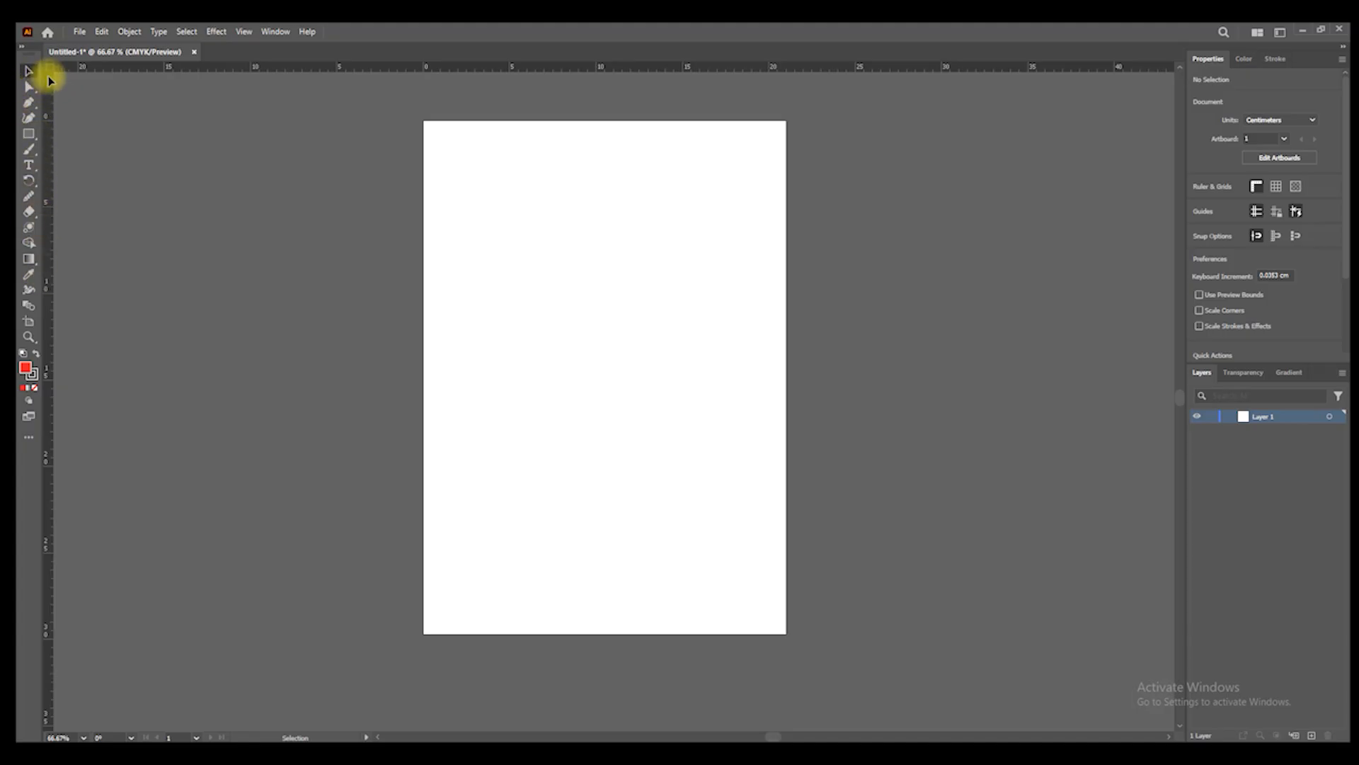
pyautogui.click(29, 134)
pyautogui.click(29, 139)
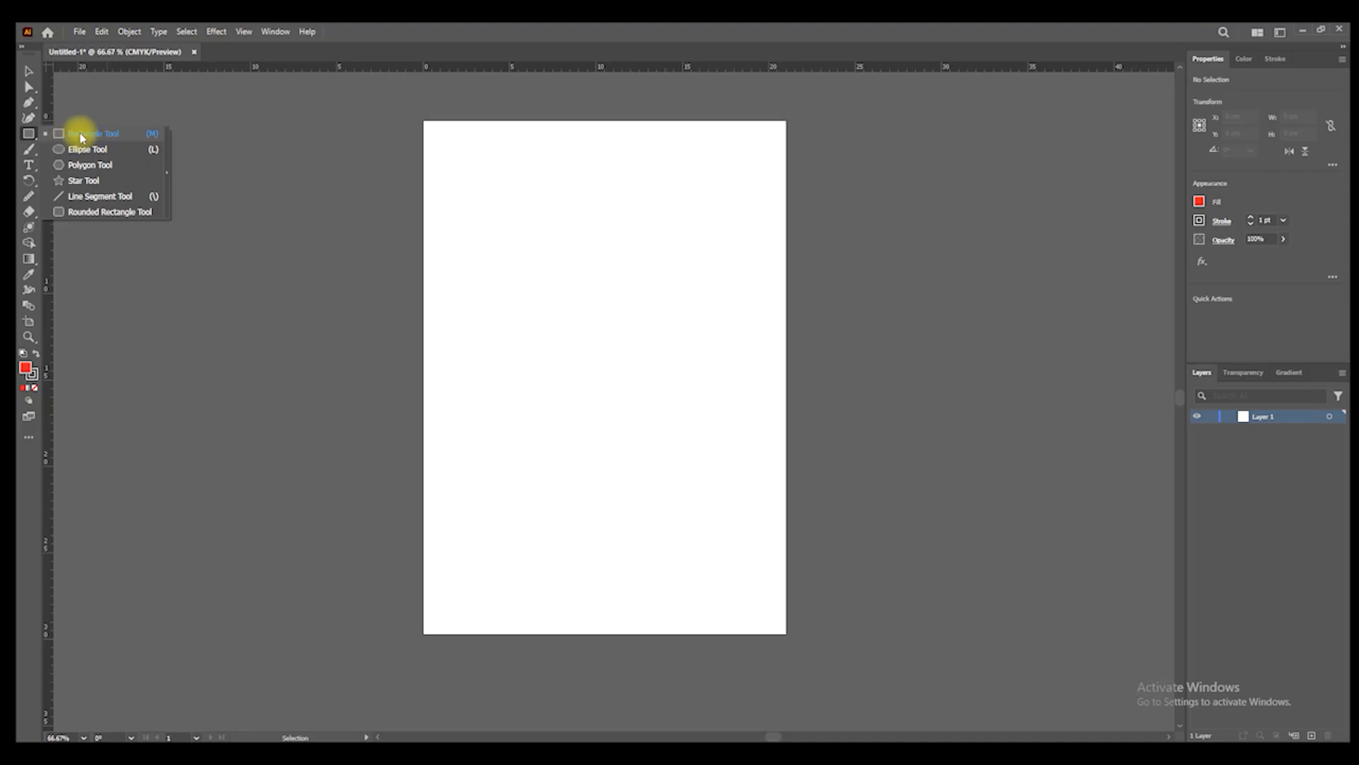
pyautogui.click(81, 135)
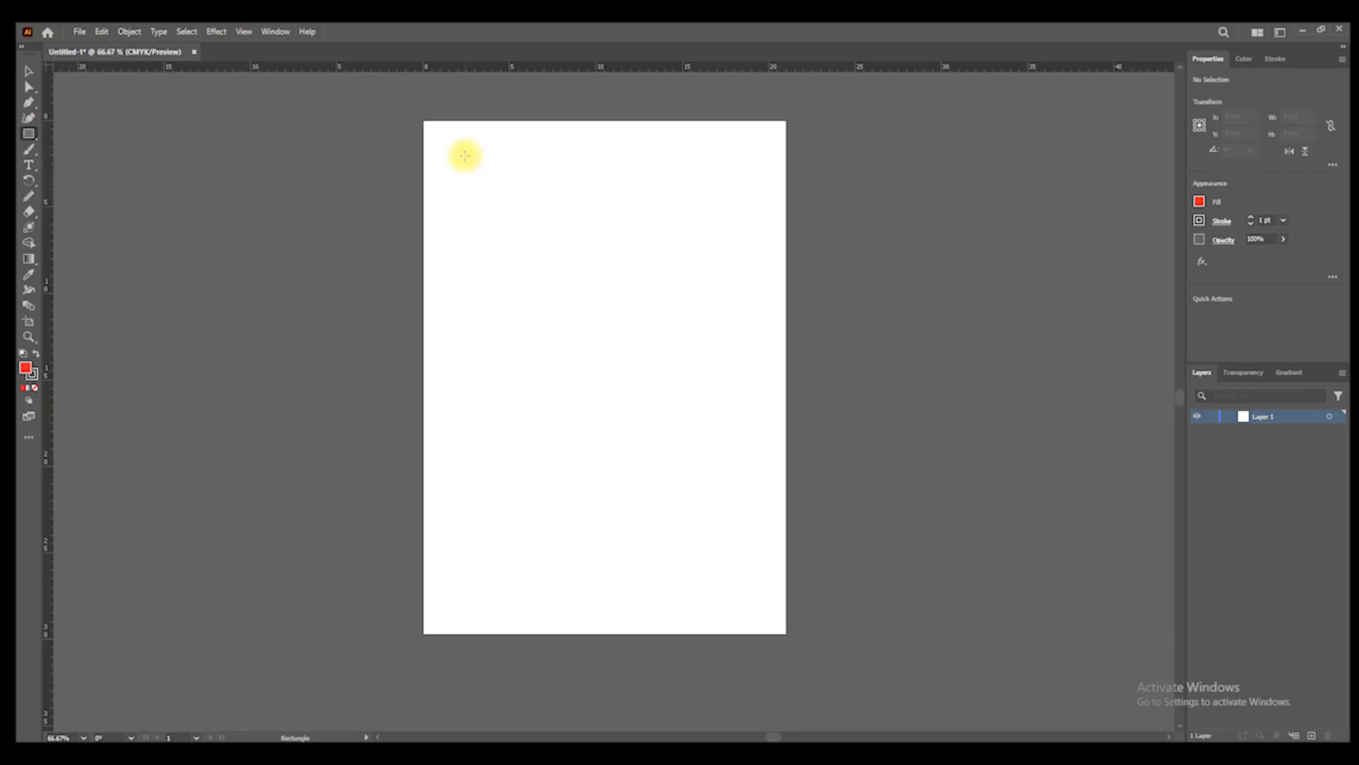
pyautogui.moveTo(450, 160); pyautogui.dragTo(483, 187)
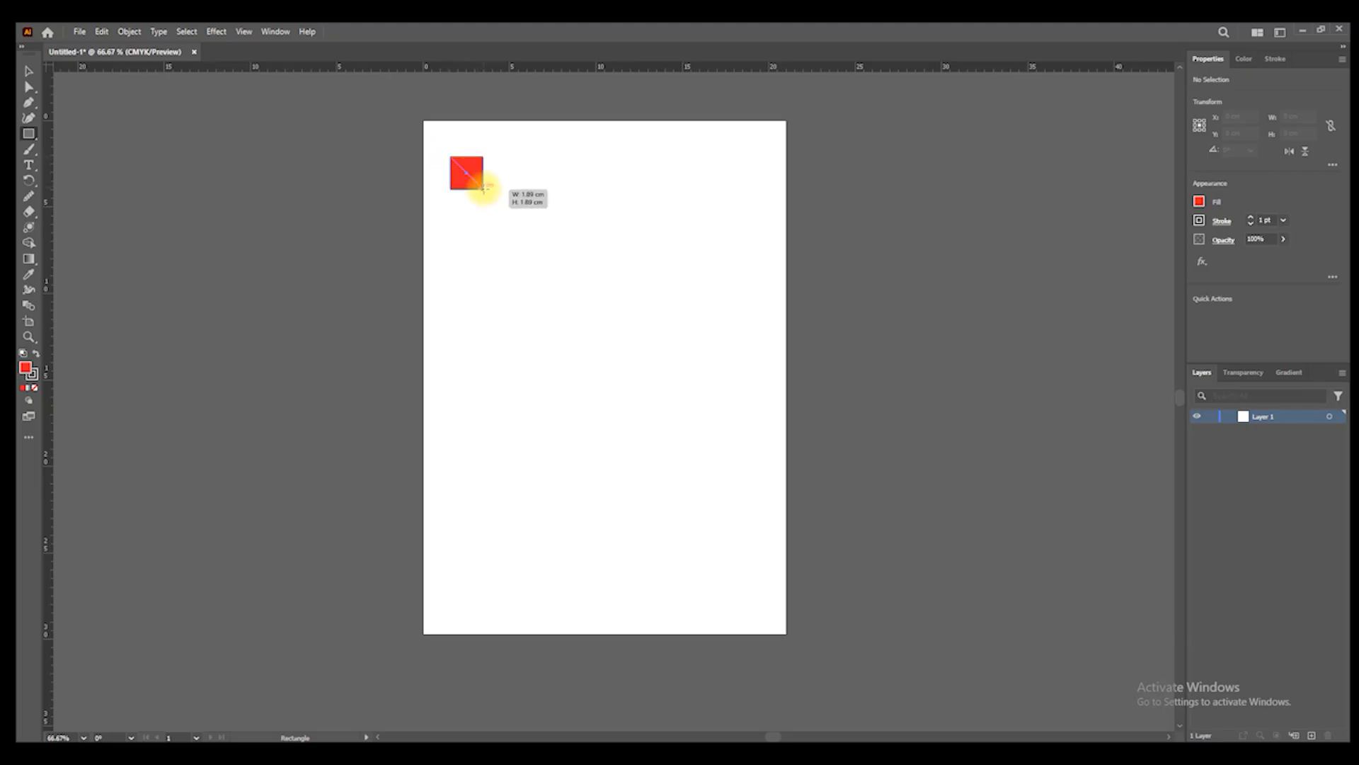
pyautogui.moveTo(486, 191); pyautogui.dragTo(550, 360)
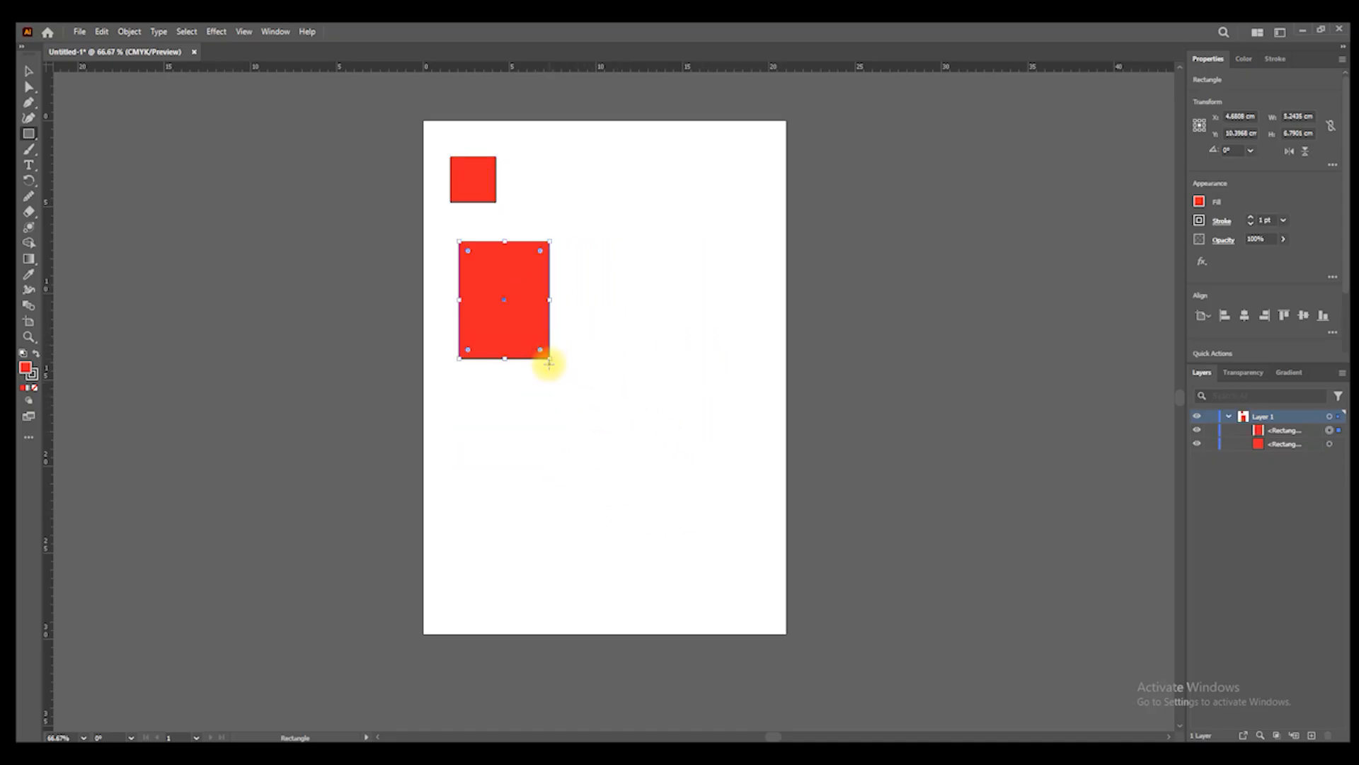
pyautogui.press('Delete')
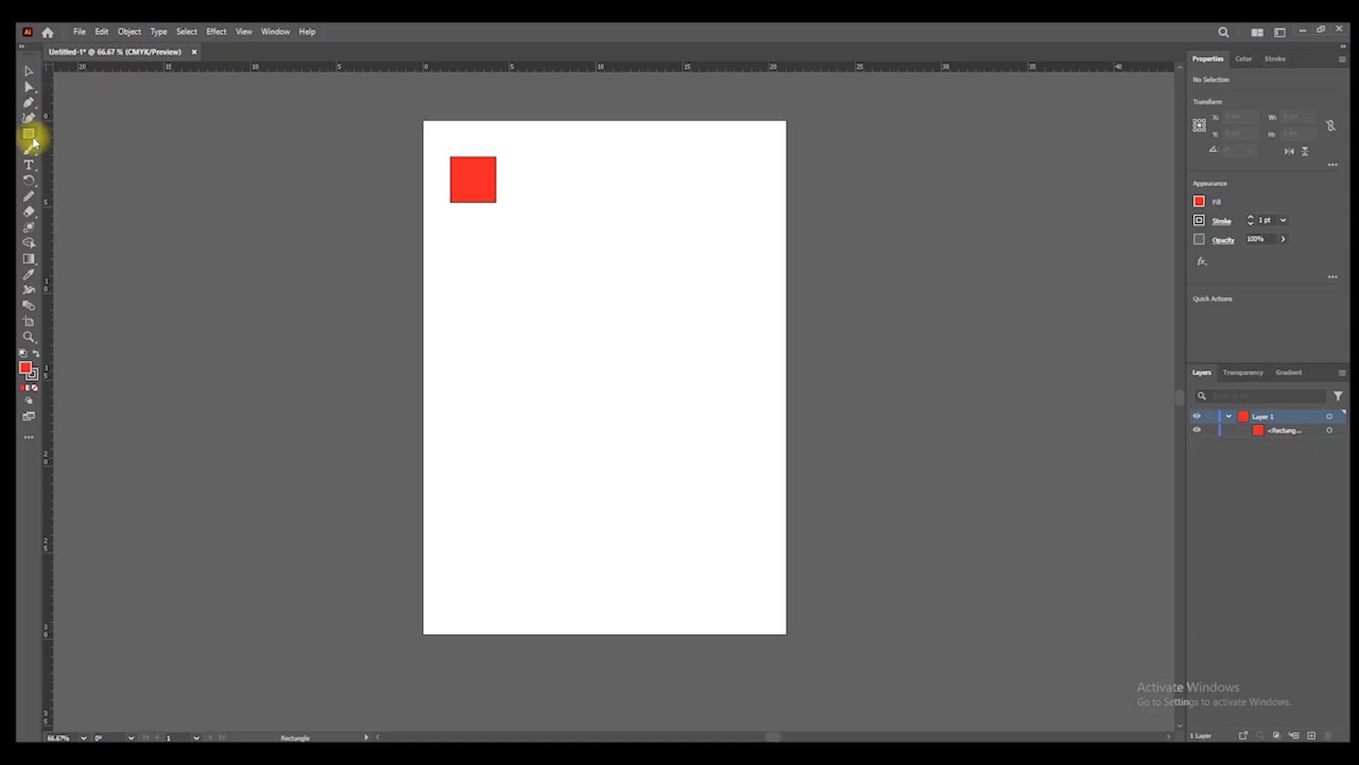
# - Draw a red circle below the square and a red hexagon about 5.7 cm wide in the artboard's upper-right area
pyautogui.moveTo(29, 136); pyautogui.dragTo(74, 159)
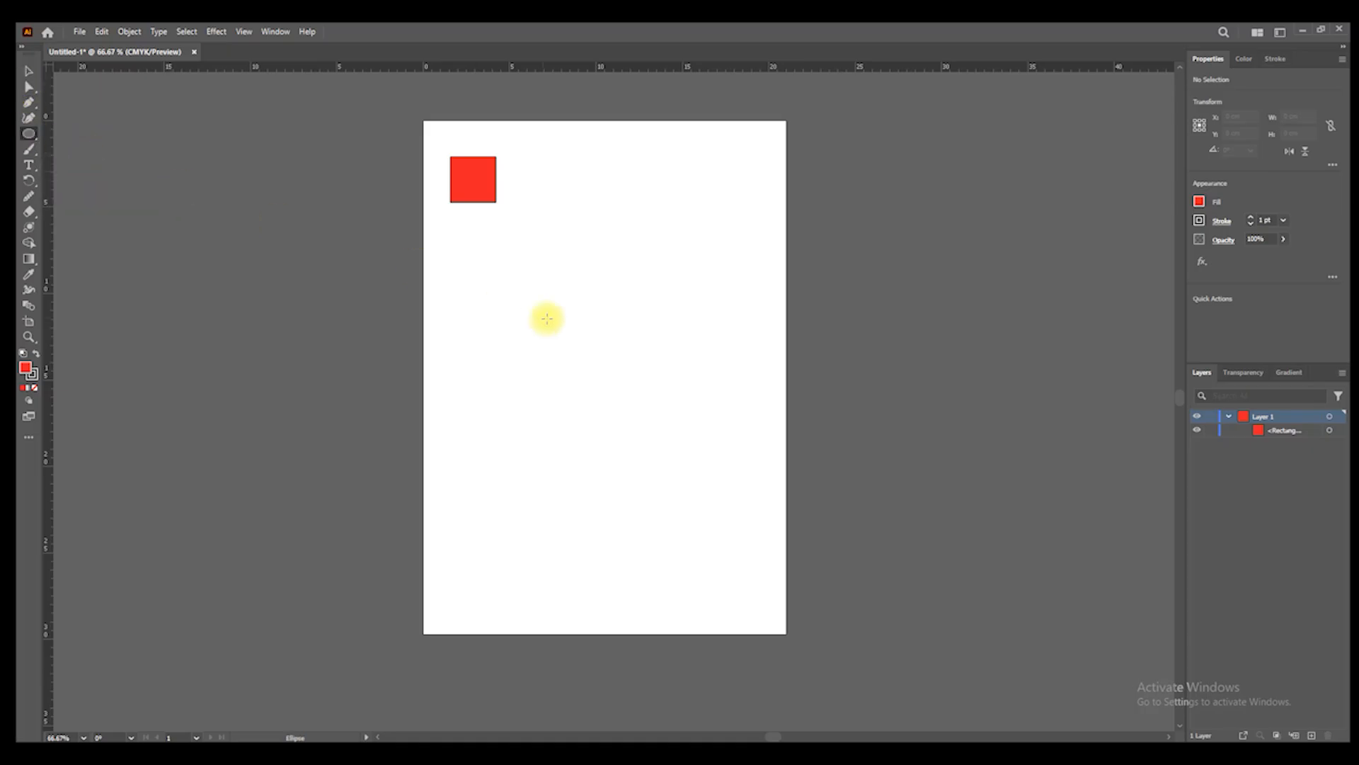
pyautogui.moveTo(476, 267); pyautogui.dragTo(580, 368)
pyautogui.moveTo(33, 139); pyautogui.dragTo(62, 177)
pyautogui.moveTo(633, 195); pyautogui.dragTo(659, 238)
# - Draw a star about 4.8 cm wide below the circle and a vertical line about 7.62 cm long to its right
pyautogui.moveTo(29, 140); pyautogui.dragTo(82, 178)
pyautogui.moveTo(505, 443); pyautogui.dragTo(526, 479)
pyautogui.click(29, 71)
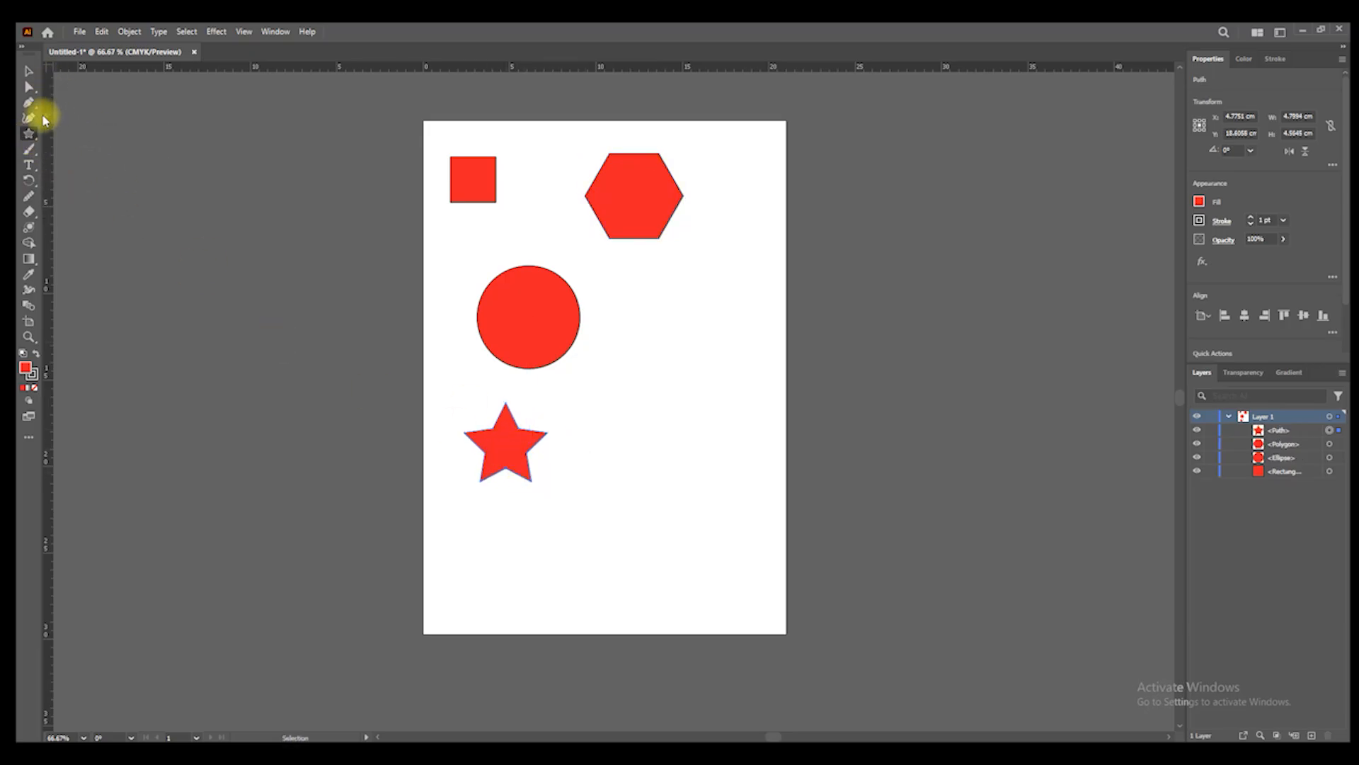
pyautogui.moveTo(31, 139); pyautogui.dragTo(68, 192)
pyautogui.moveTo(688, 333); pyautogui.dragTo(688, 465)
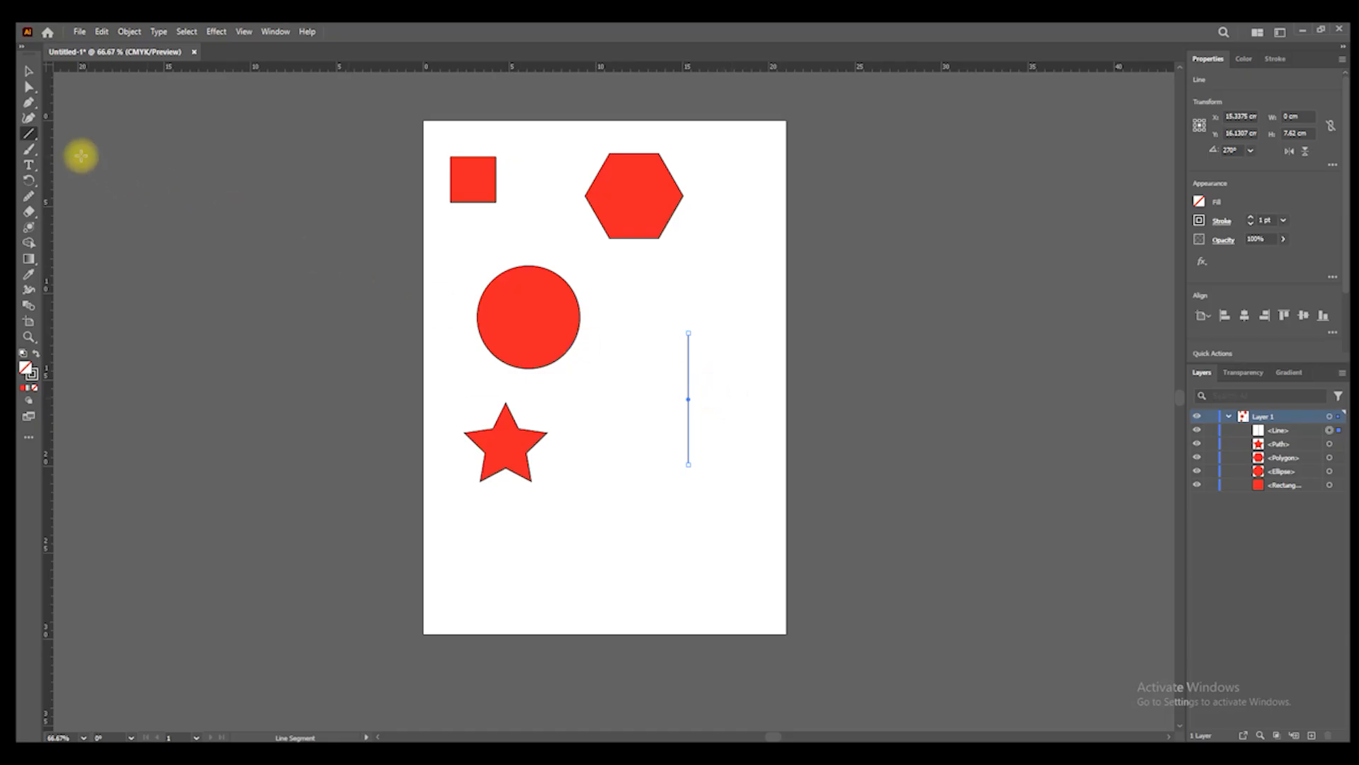
# - Draw a rounded square about 4.45 cm wide near the artboard's lower-right area and fill it with green
pyautogui.moveTo(32, 139); pyautogui.dragTo(109, 215)
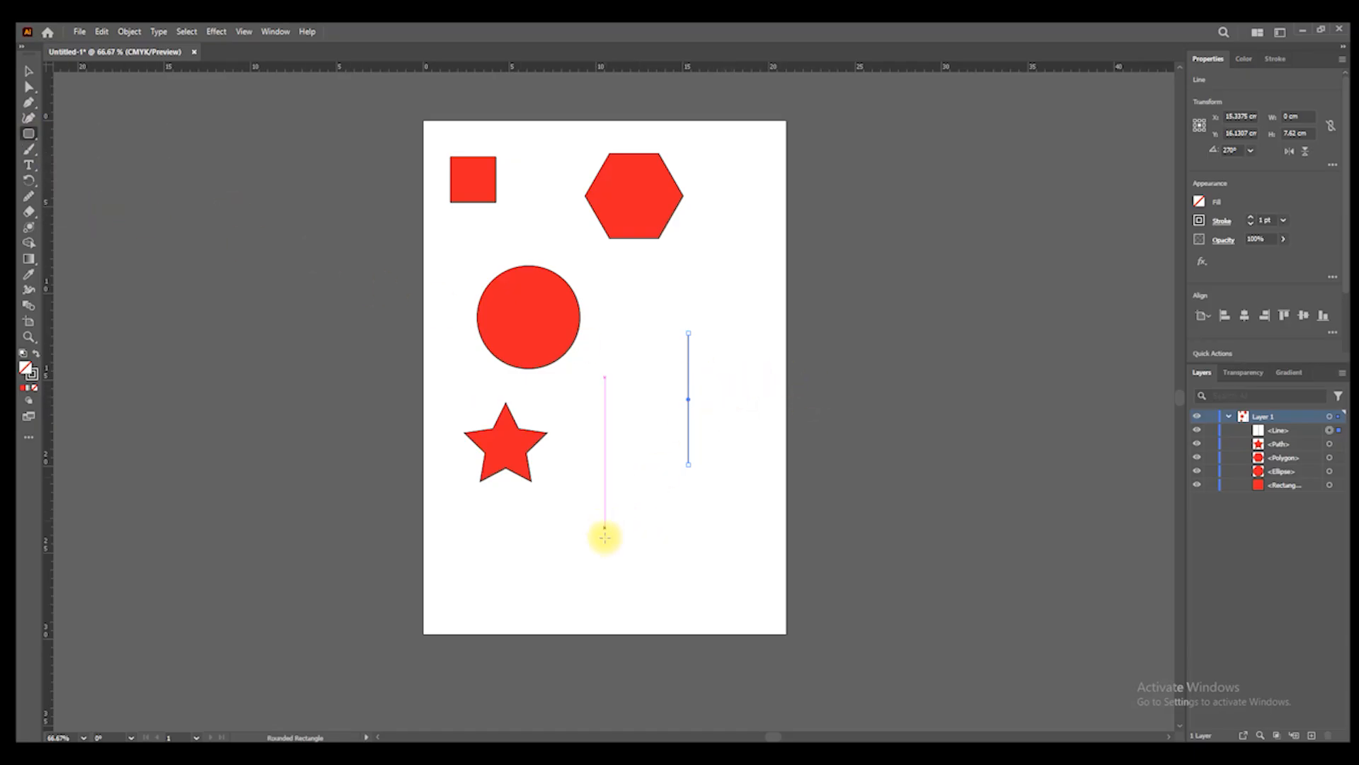
pyautogui.moveTo(609, 528); pyautogui.dragTo(687, 607)
pyautogui.click(28, 69)
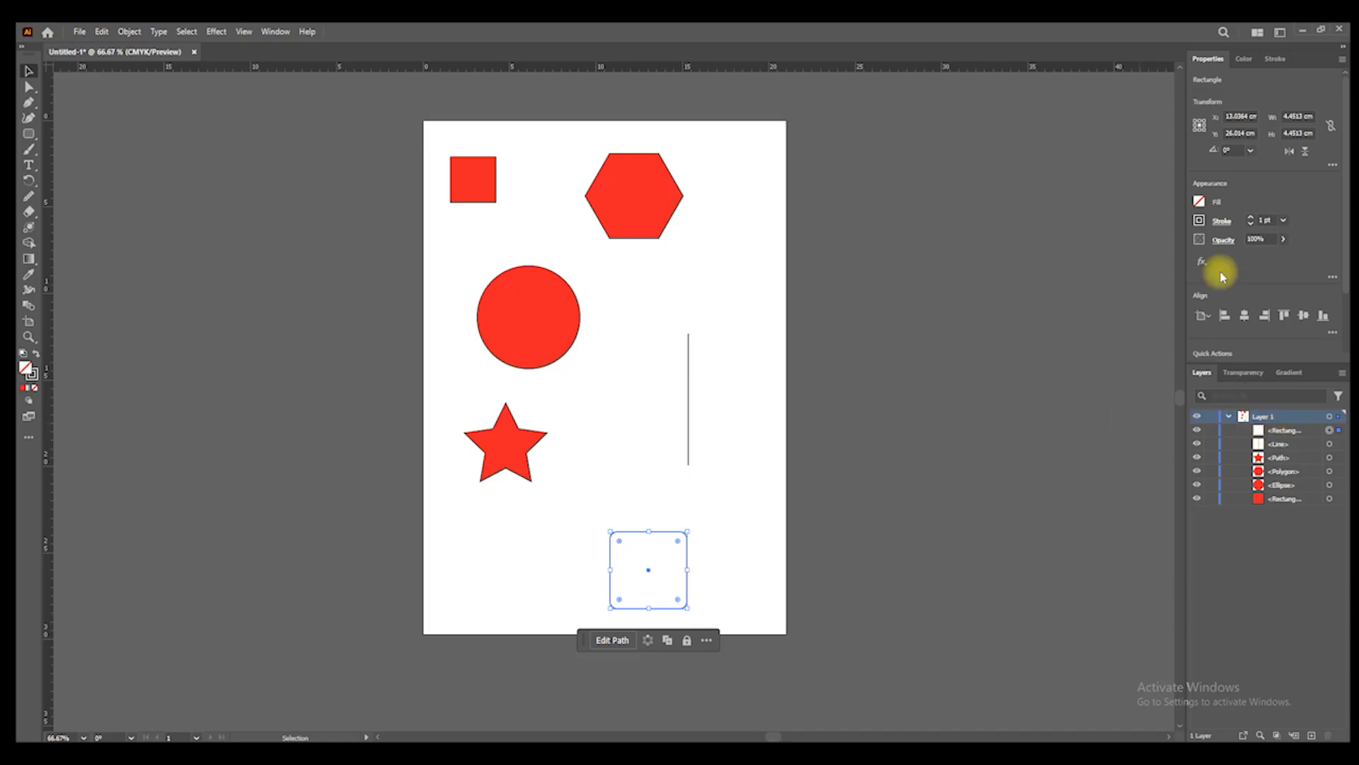
pyautogui.click(1201, 203)
pyautogui.click(1105, 251)
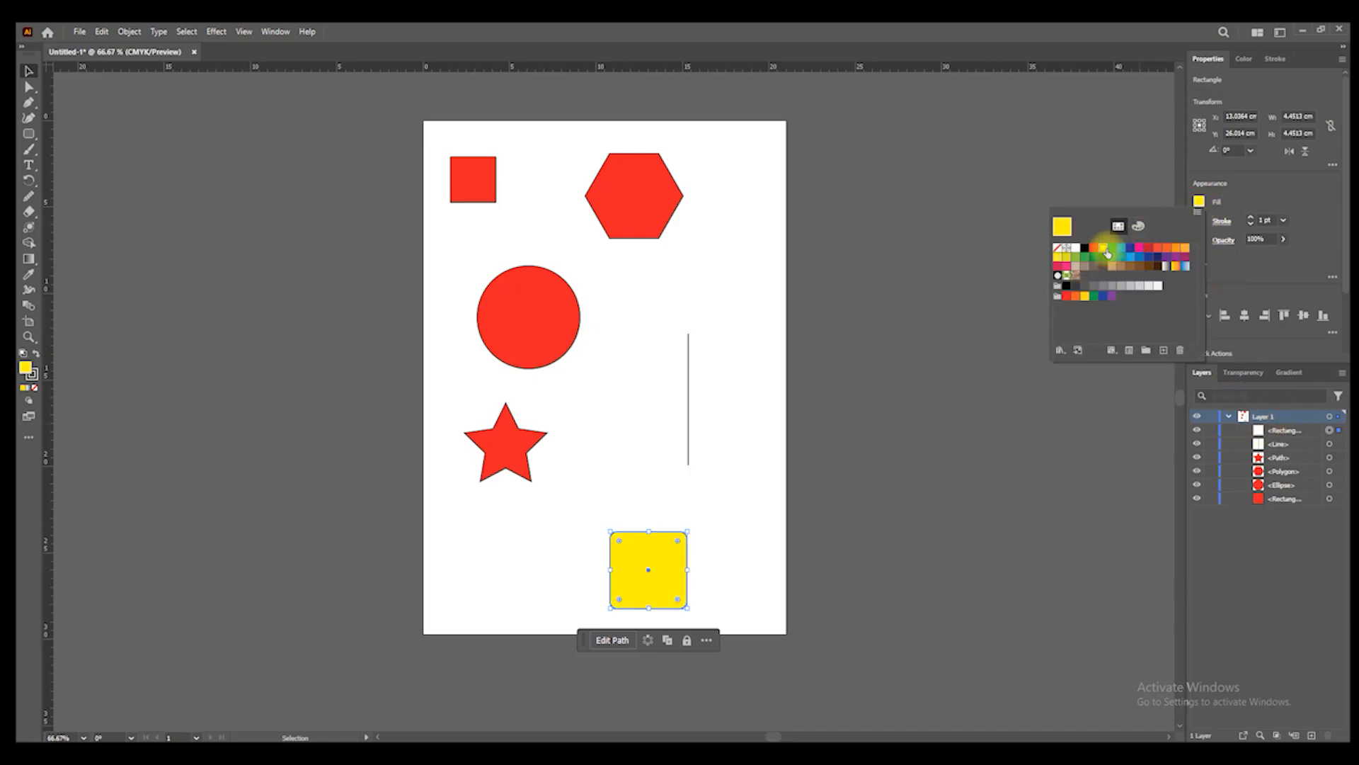
pyautogui.click(1113, 248)
pyautogui.click(1200, 205)
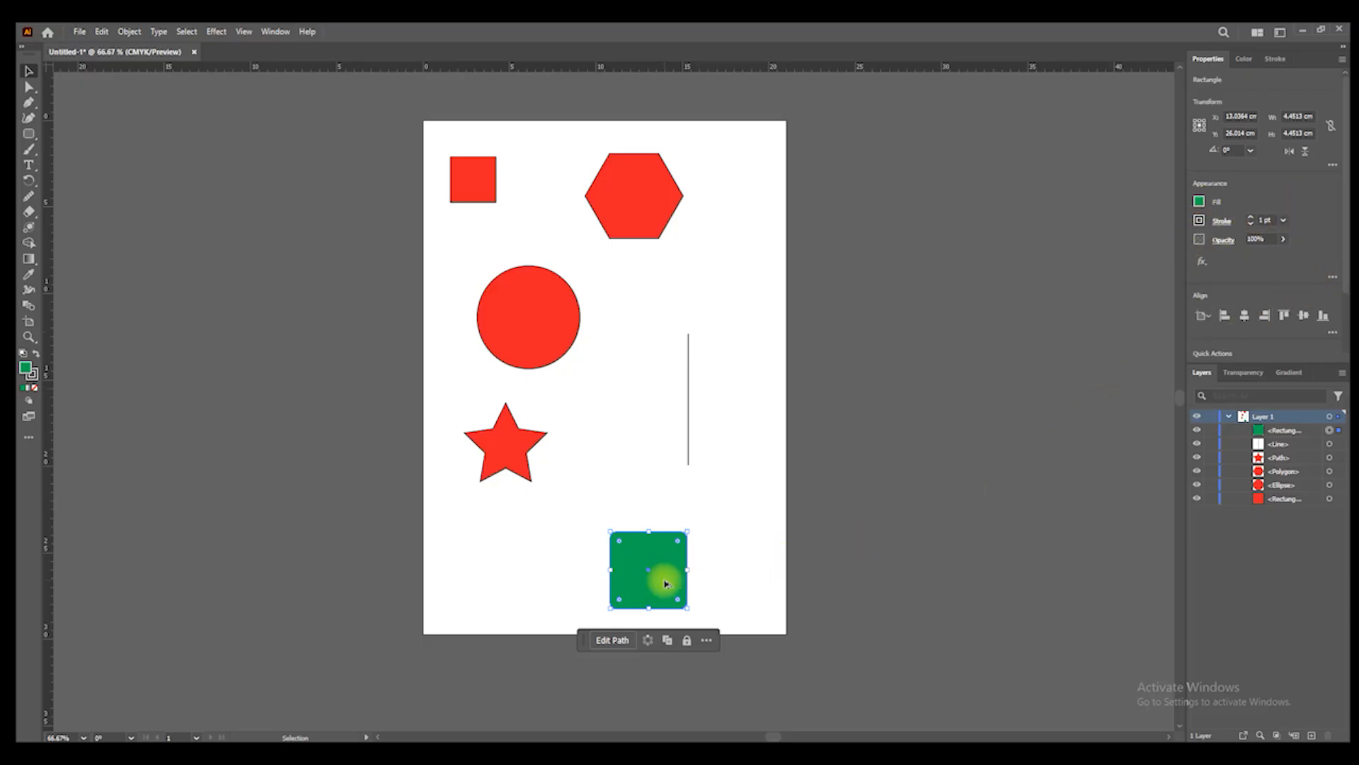
# - Move the green rounded square slightly up and to the right, and set its stroke weight to 4 pt
pyautogui.scroll(5, 661, 571)
pyautogui.moveTo(674, 534); pyautogui.dragTo(747, 398)
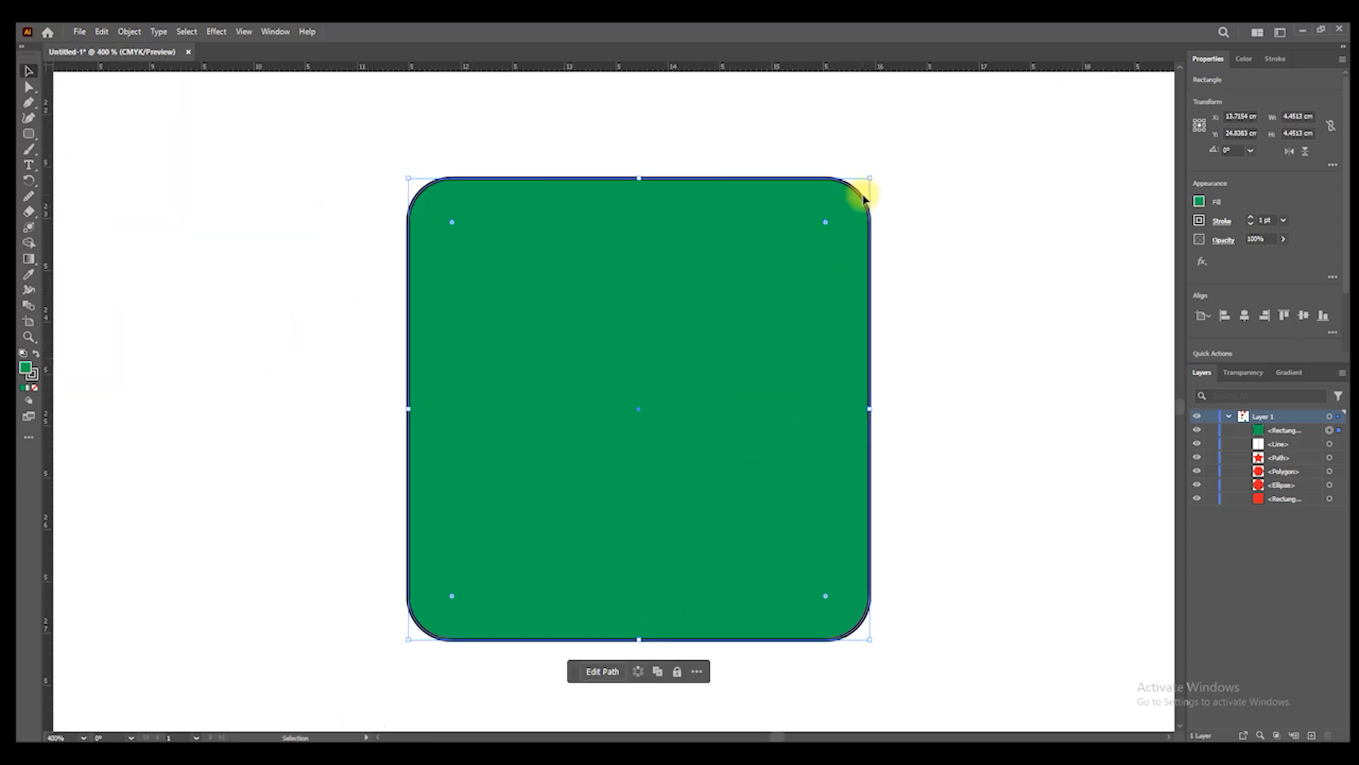
pyautogui.click(1251, 217)
pyautogui.click(1251, 218)
pyautogui.click(1251, 217)
pyautogui.scroll(-4, 717, 466)
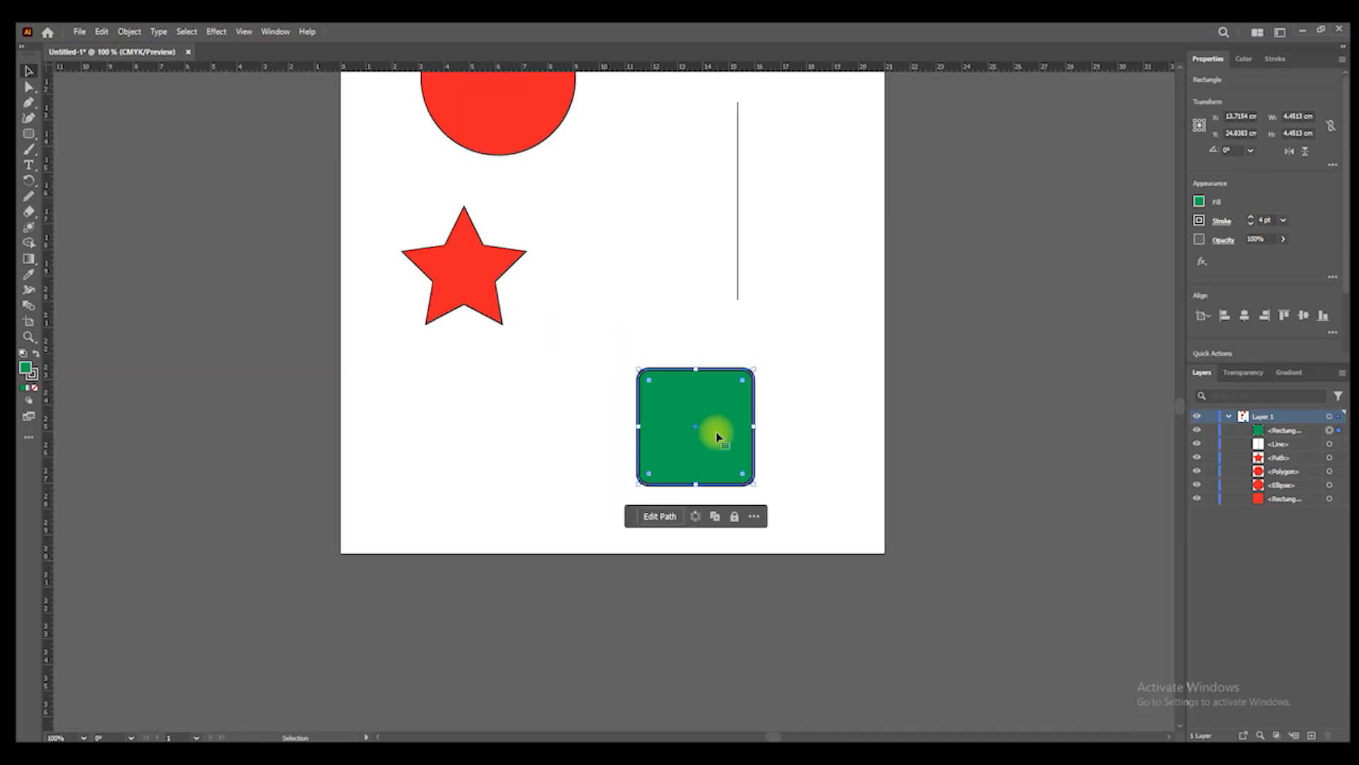
# - Set the vertical line's stroke weight to 4 pt
pyautogui.click(738, 286)
pyautogui.scroll(2, 739, 284)
pyautogui.click(1251, 217)
pyautogui.click(1251, 218)
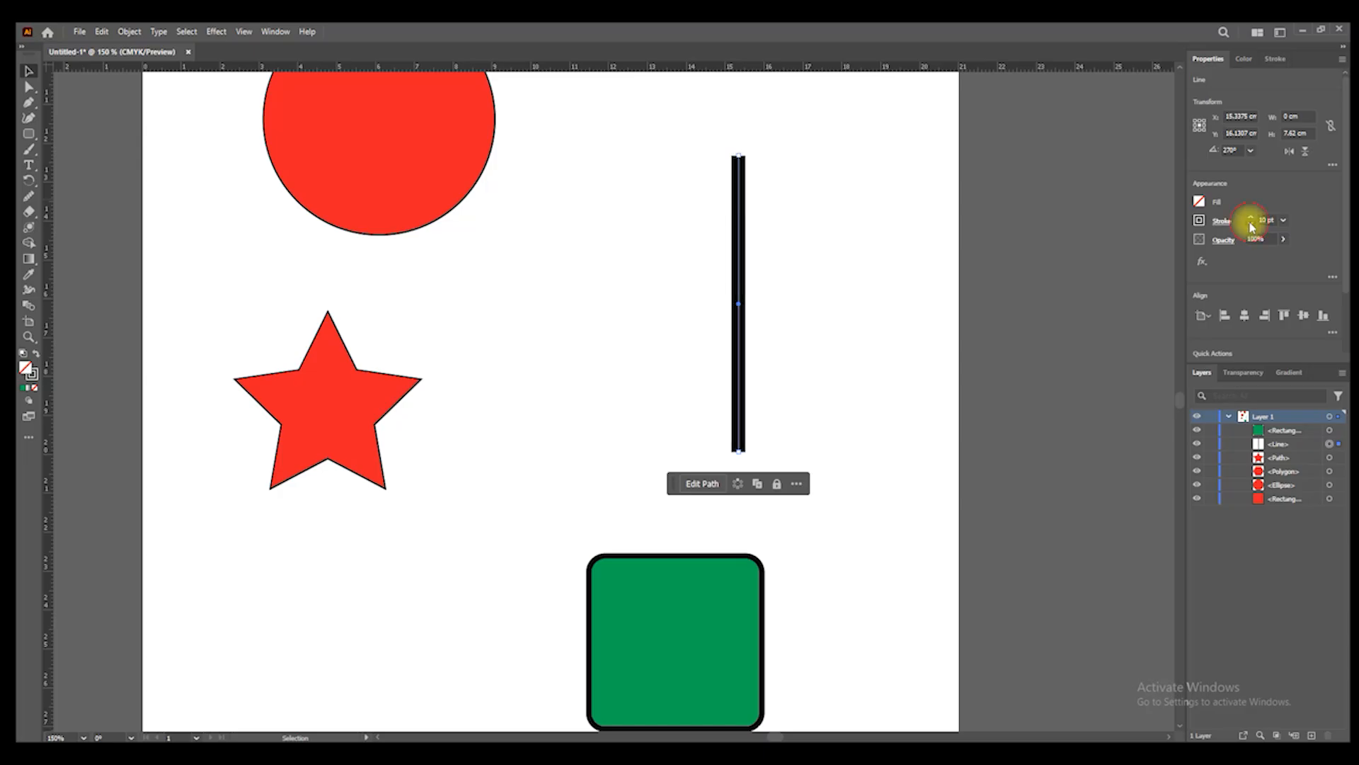
pyautogui.click(1251, 223)
pyautogui.scroll(-2, 616, 328)
# - Select the circle, star, hexagon, square and rounded square together and set their stroke weight to 5 pt
pyautogui.click(495, 247)
pyautogui.keyDown('shift'); pyautogui.click(440, 389); pyautogui.keyUp('shift')
pyautogui.scroll(2, 540, 252)
pyautogui.keyDown('shift'); pyautogui.click(616, 151); pyautogui.keyUp('shift')
pyautogui.scroll(3, 586, 182)
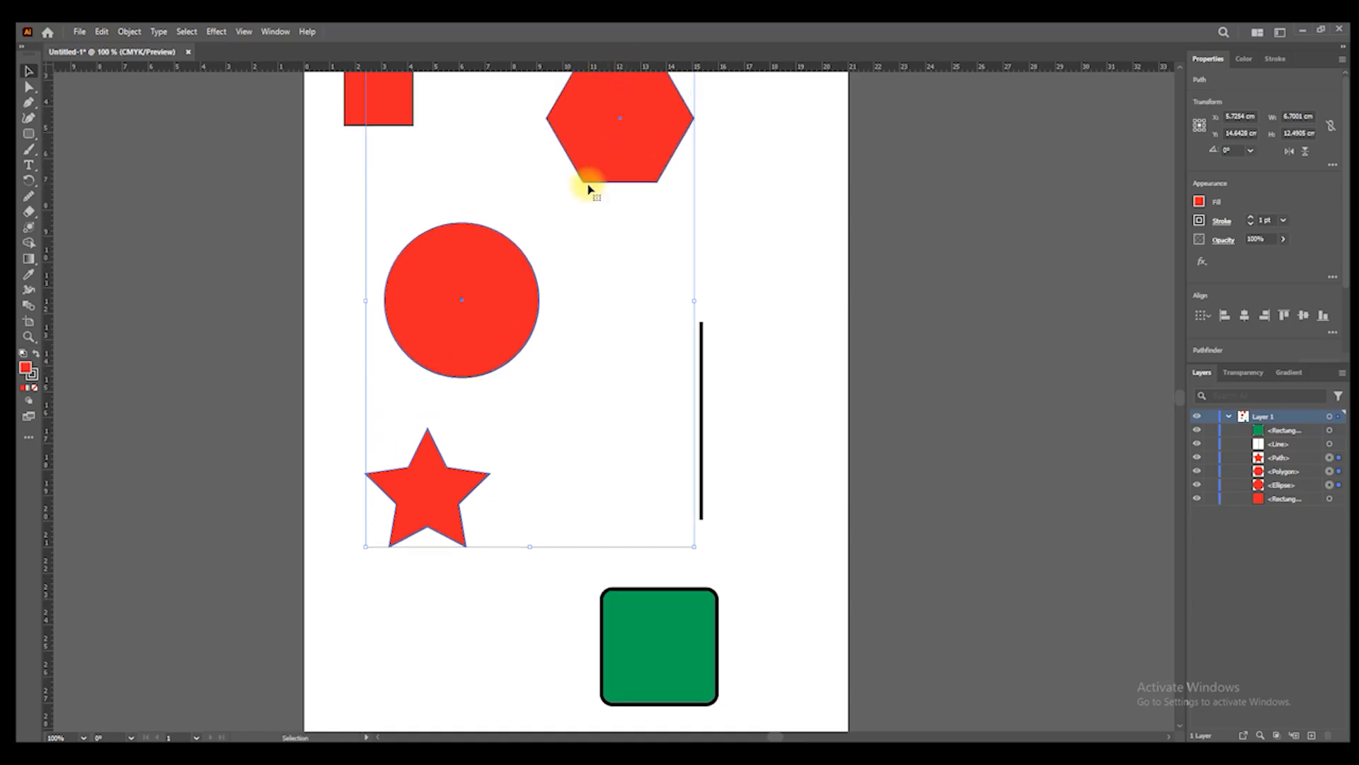
pyautogui.keyDown('shift'); pyautogui.click(370, 167); pyautogui.keyUp('shift')
pyautogui.scroll(-2, 517, 219)
pyautogui.keyDown('shift'); pyautogui.click(659, 564); pyautogui.keyUp('shift')
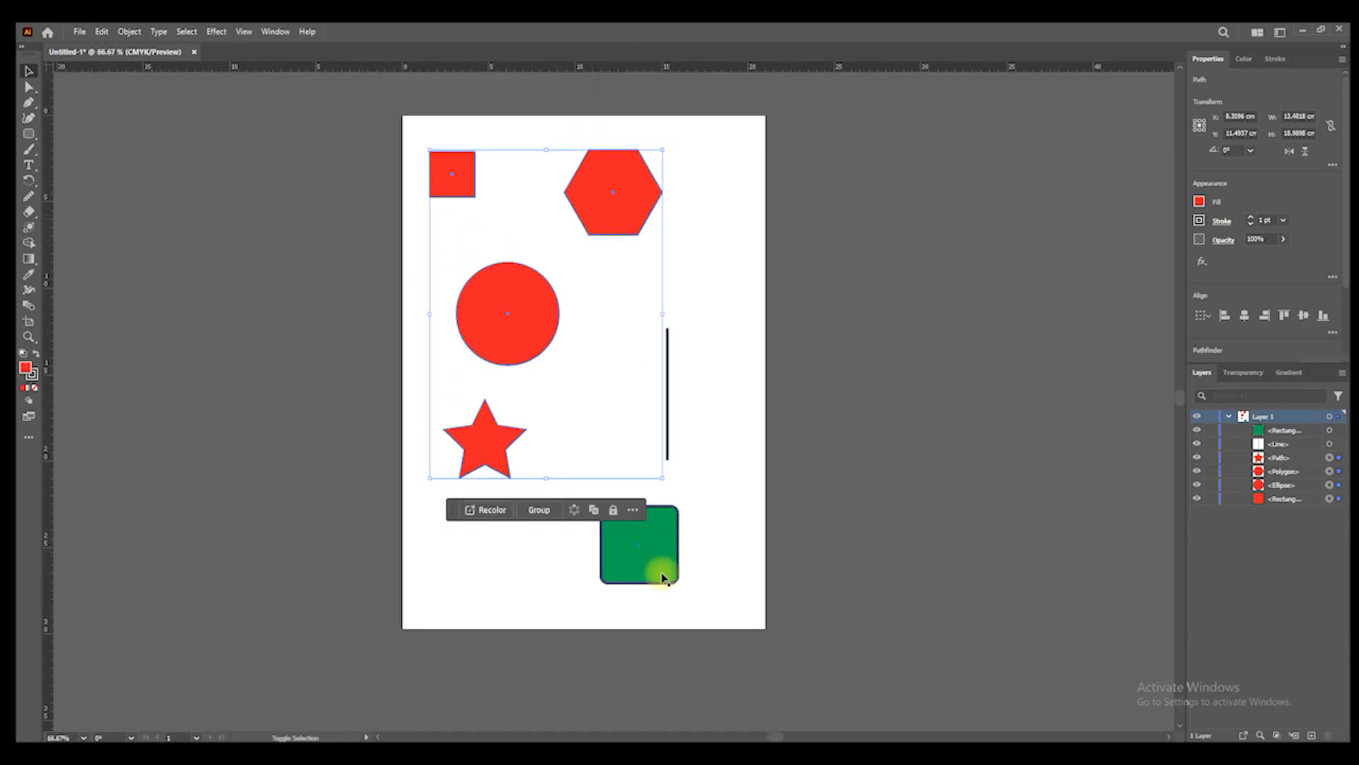
pyautogui.click(1251, 221)
pyautogui.click(1251, 216)
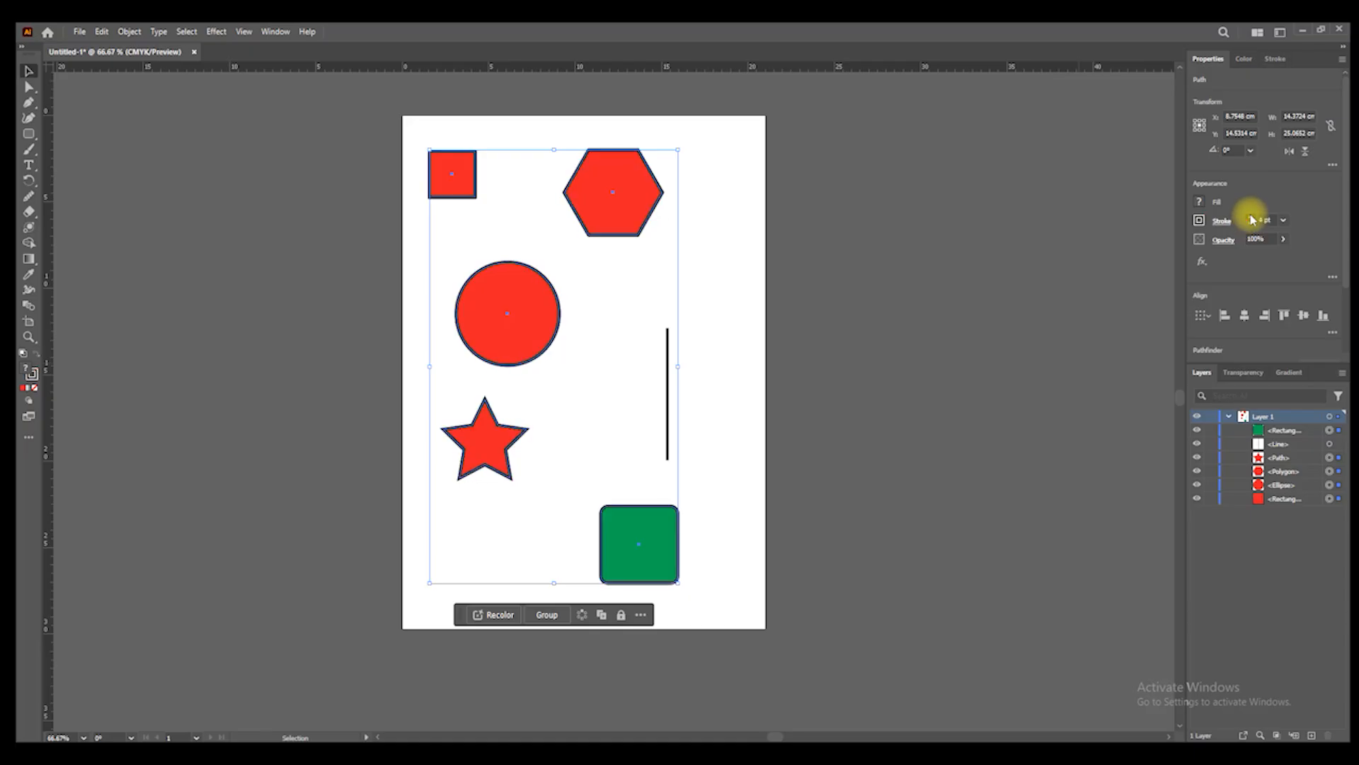
pyautogui.click(1251, 225)
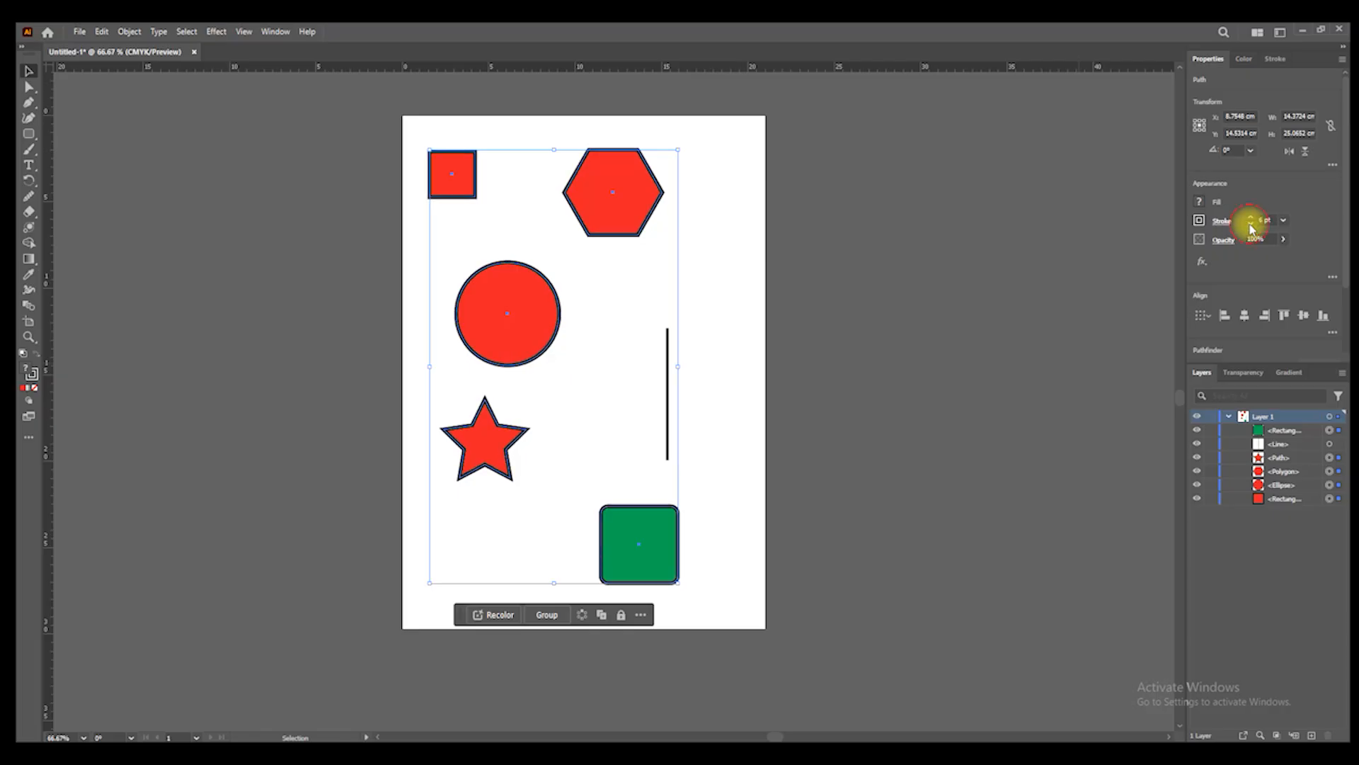
pyautogui.click(1251, 225)
pyautogui.click(1251, 226)
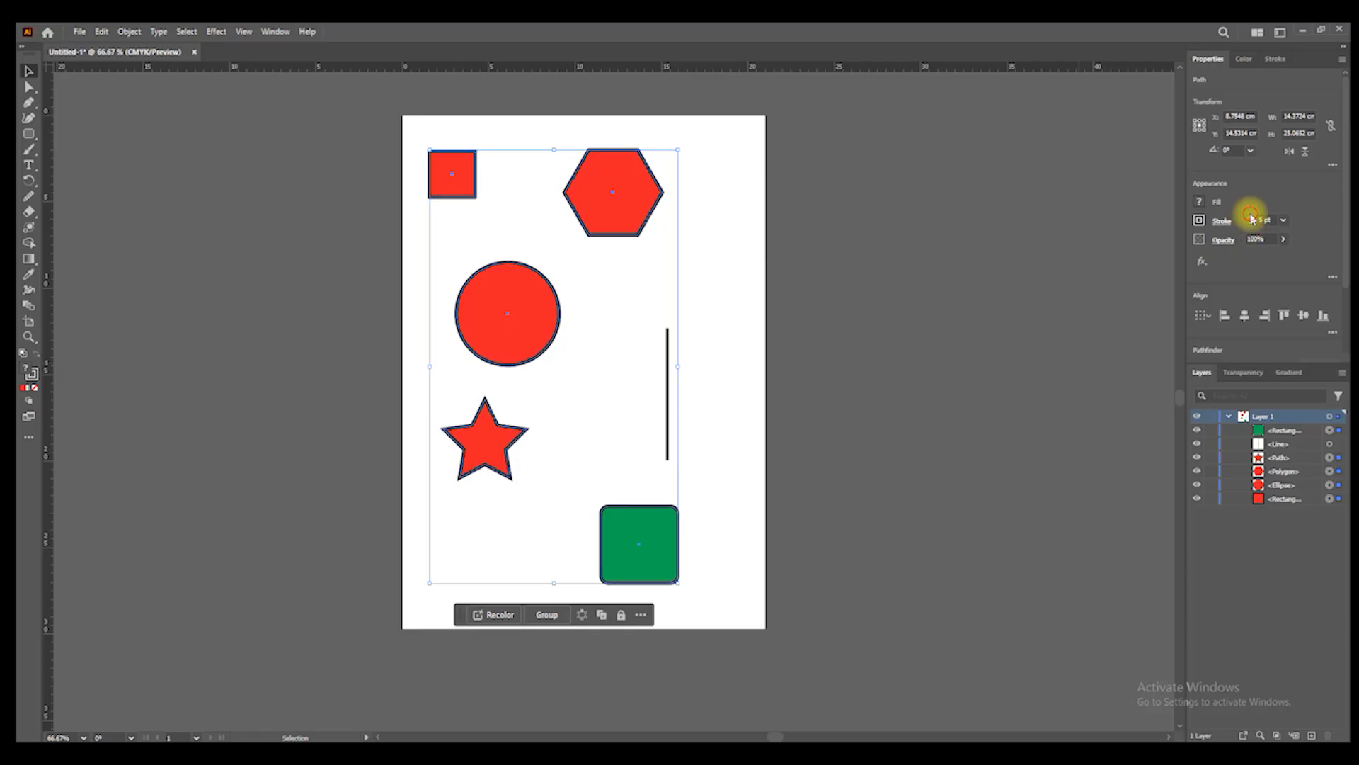
pyautogui.click(1251, 227)
pyautogui.click(1251, 227)
pyautogui.click(873, 365)
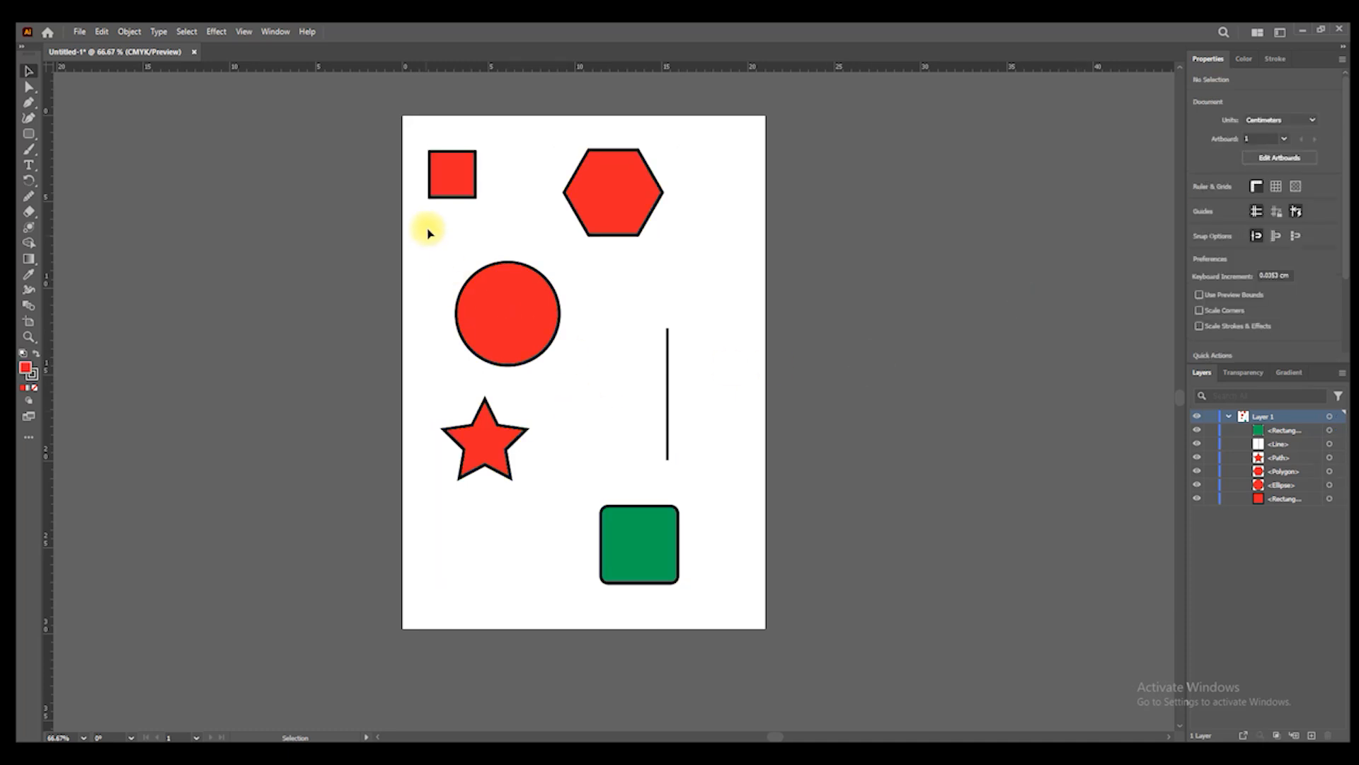
# - Select all the objects on the artboard and fill them with green
pyautogui.moveTo(612, 540); pyautogui.dragTo(740, 604)
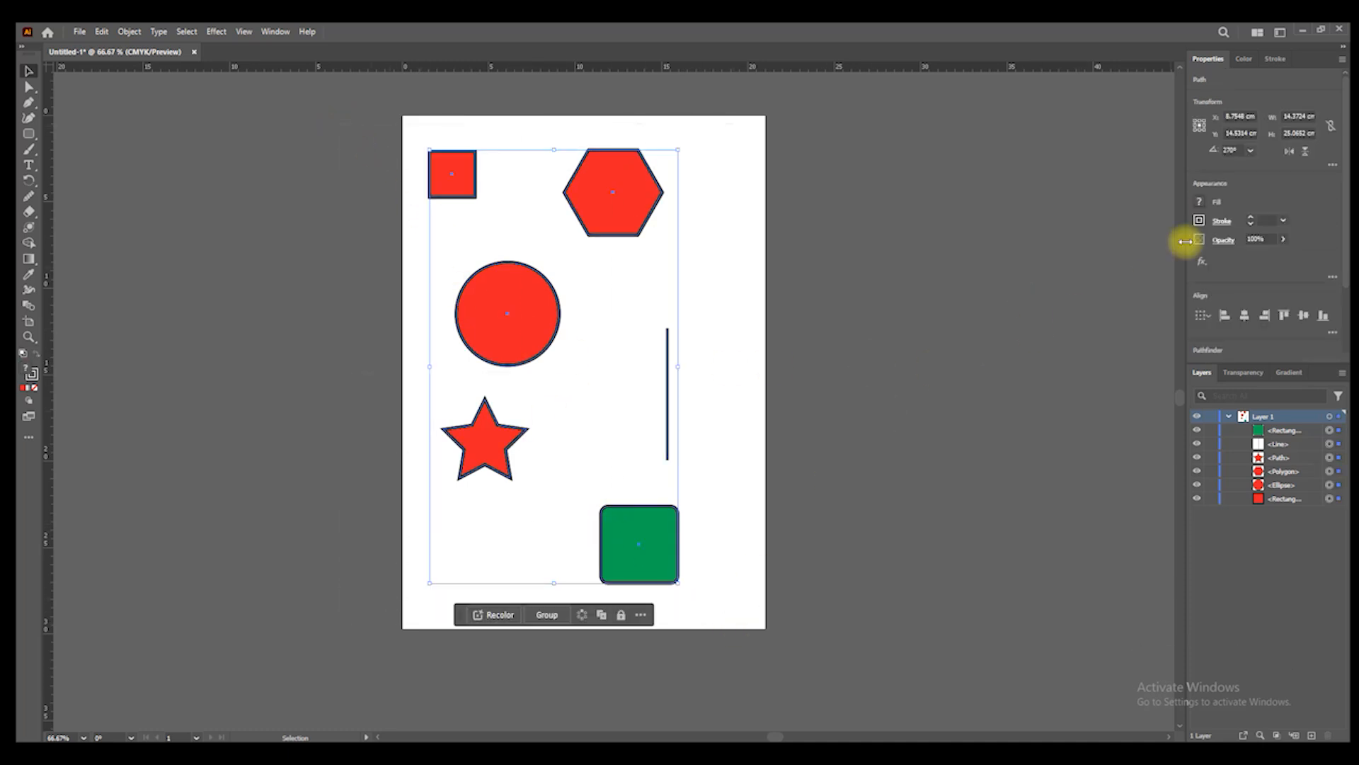
pyautogui.click(1199, 206)
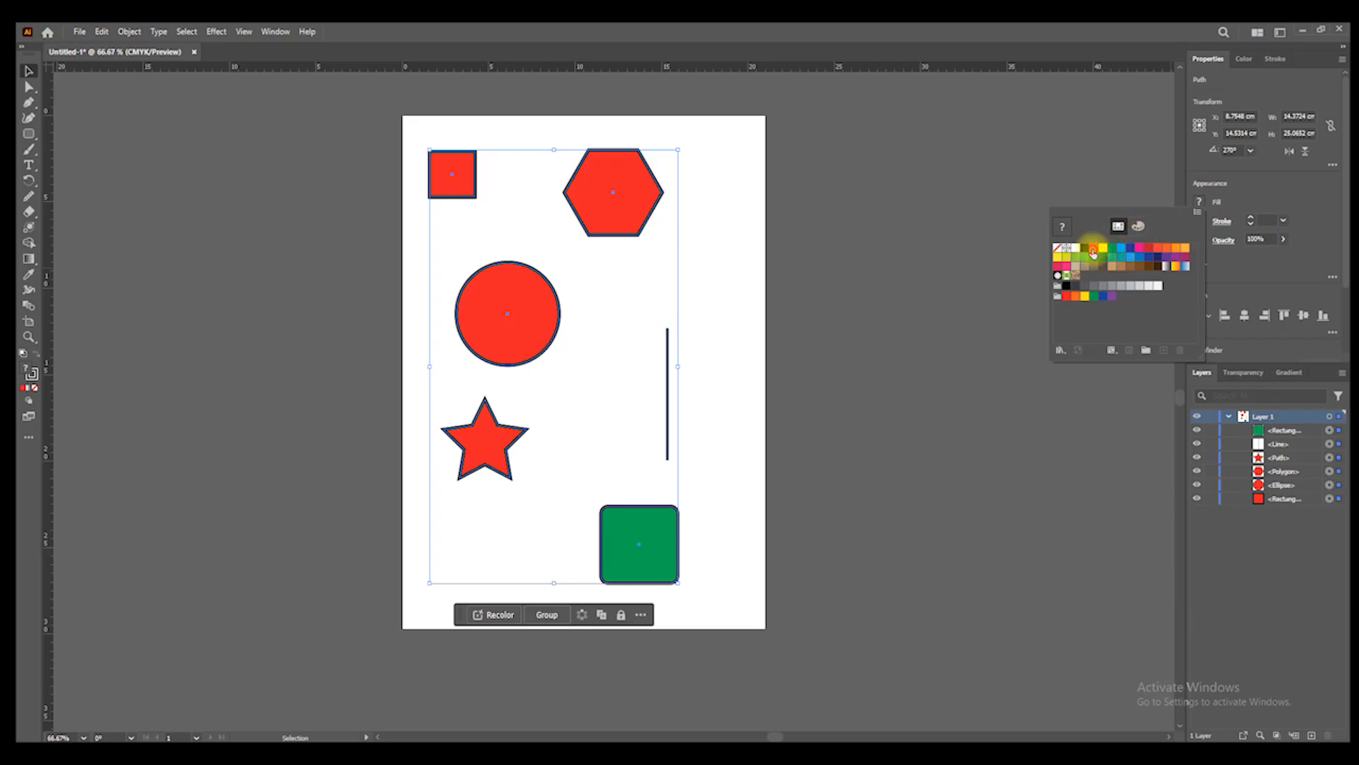
pyautogui.click(1112, 247)
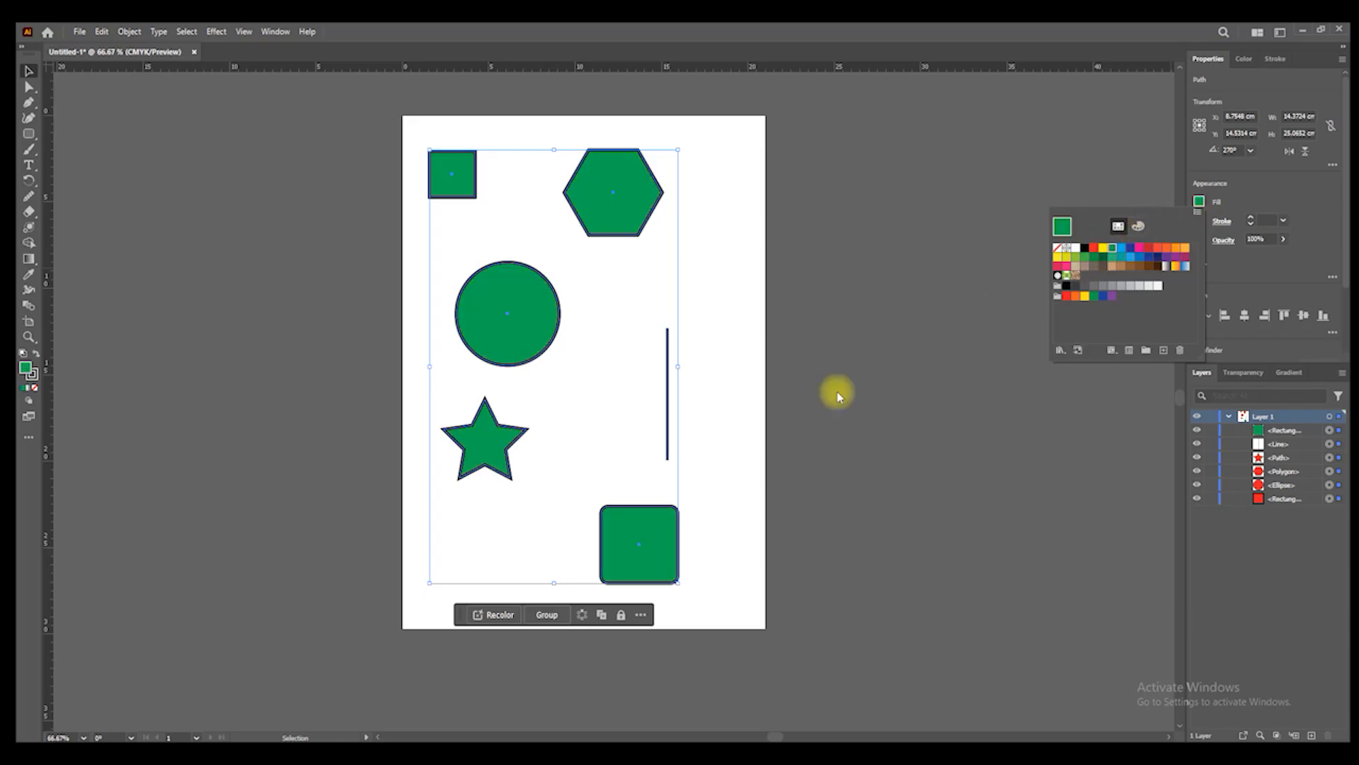
# - Move the vertical line slightly up and to the right, and change its stroke color to green
pyautogui.click(667, 393)
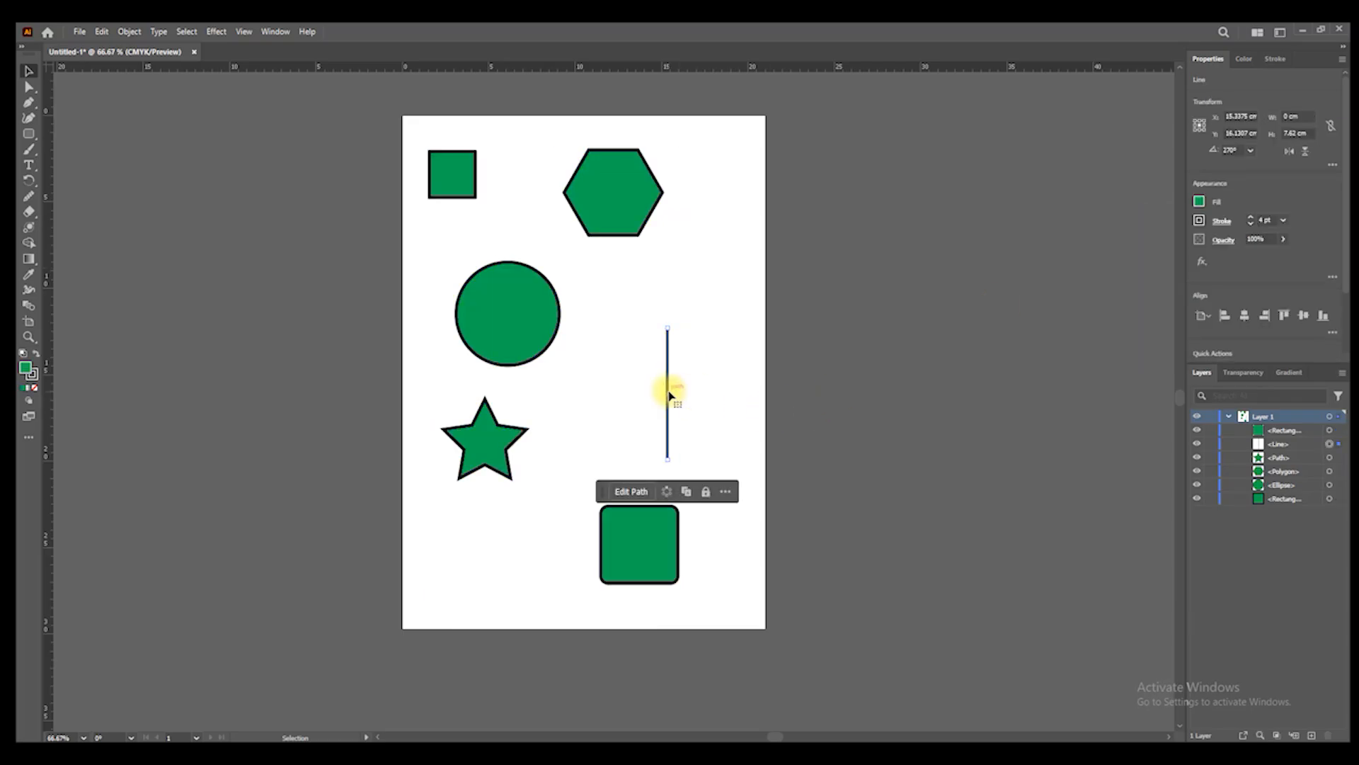
pyautogui.scroll(3, 669, 393)
pyautogui.scroll(-1, 669, 393)
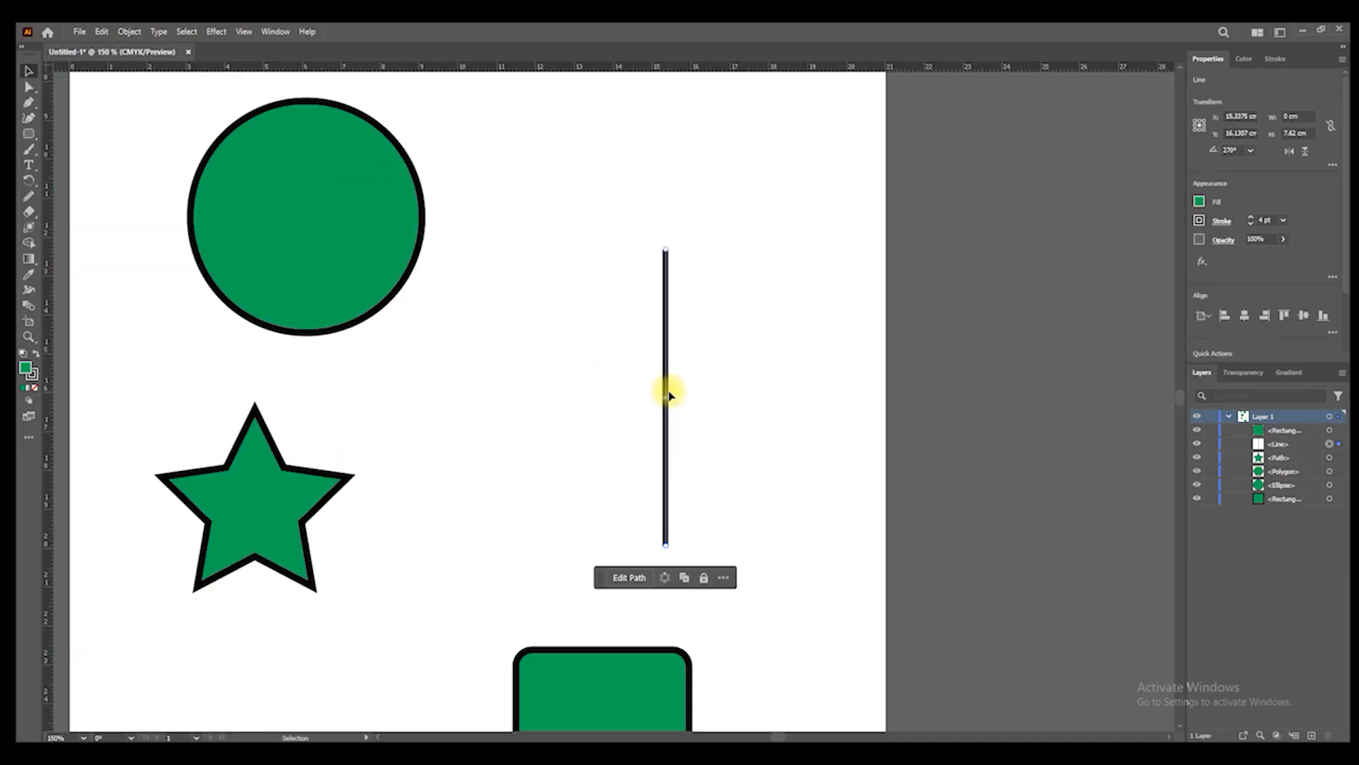
pyautogui.moveTo(666, 401); pyautogui.dragTo(678, 376)
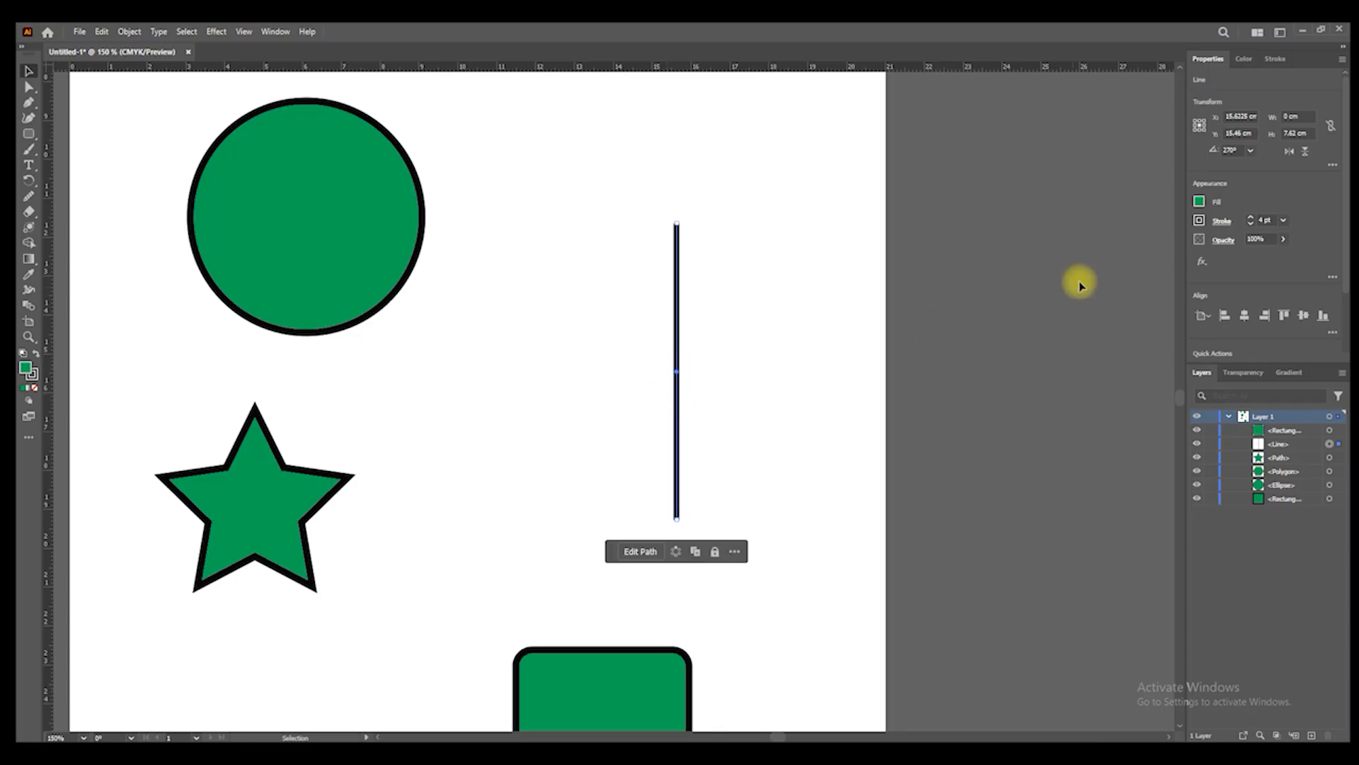
pyautogui.click(1199, 222)
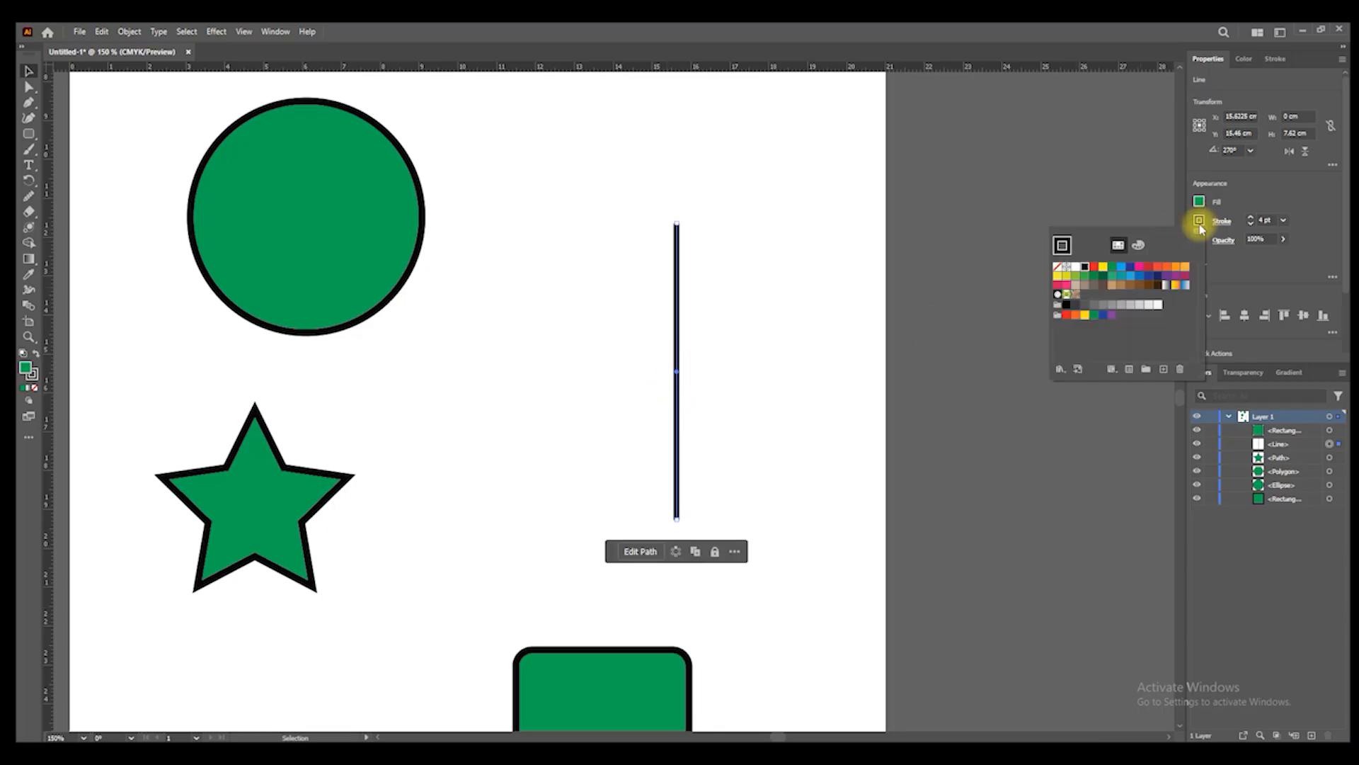
pyautogui.click(1120, 275)
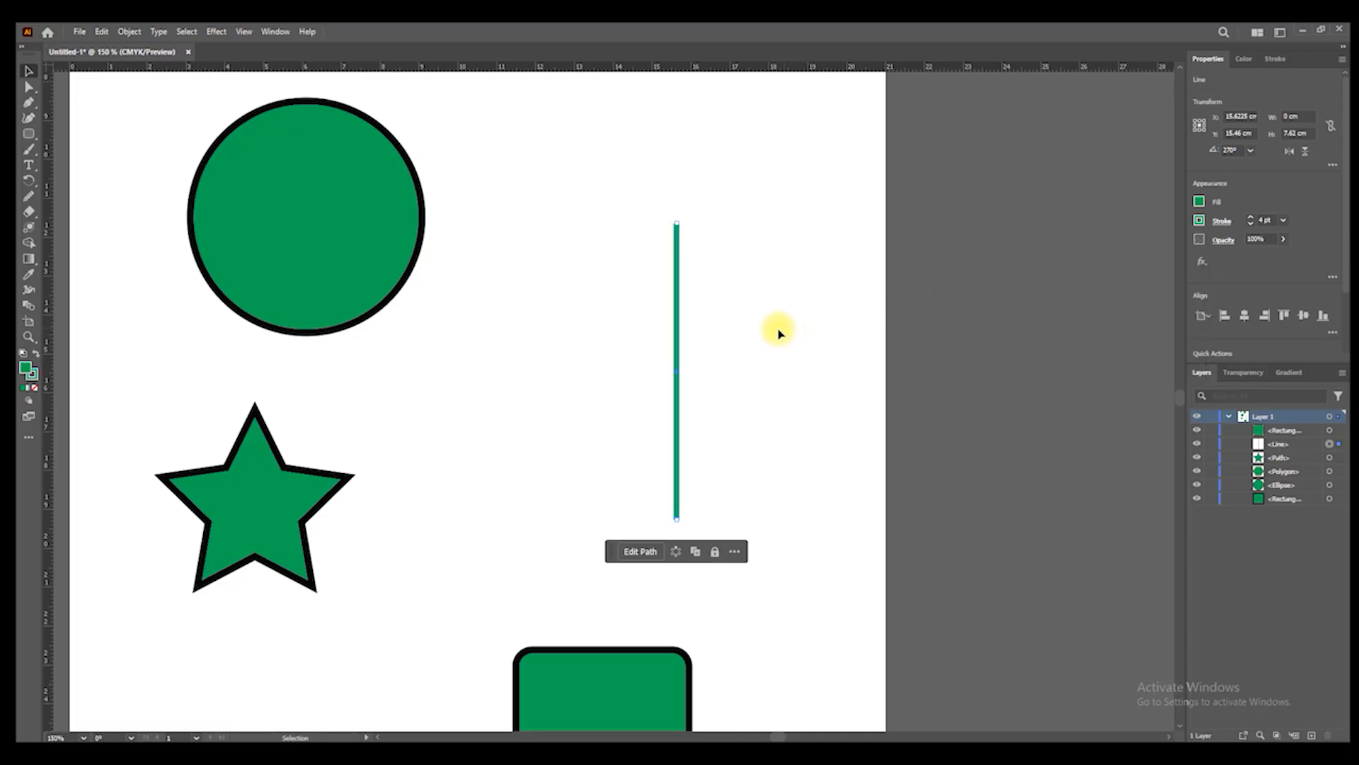
pyautogui.scroll(-2, 759, 328)
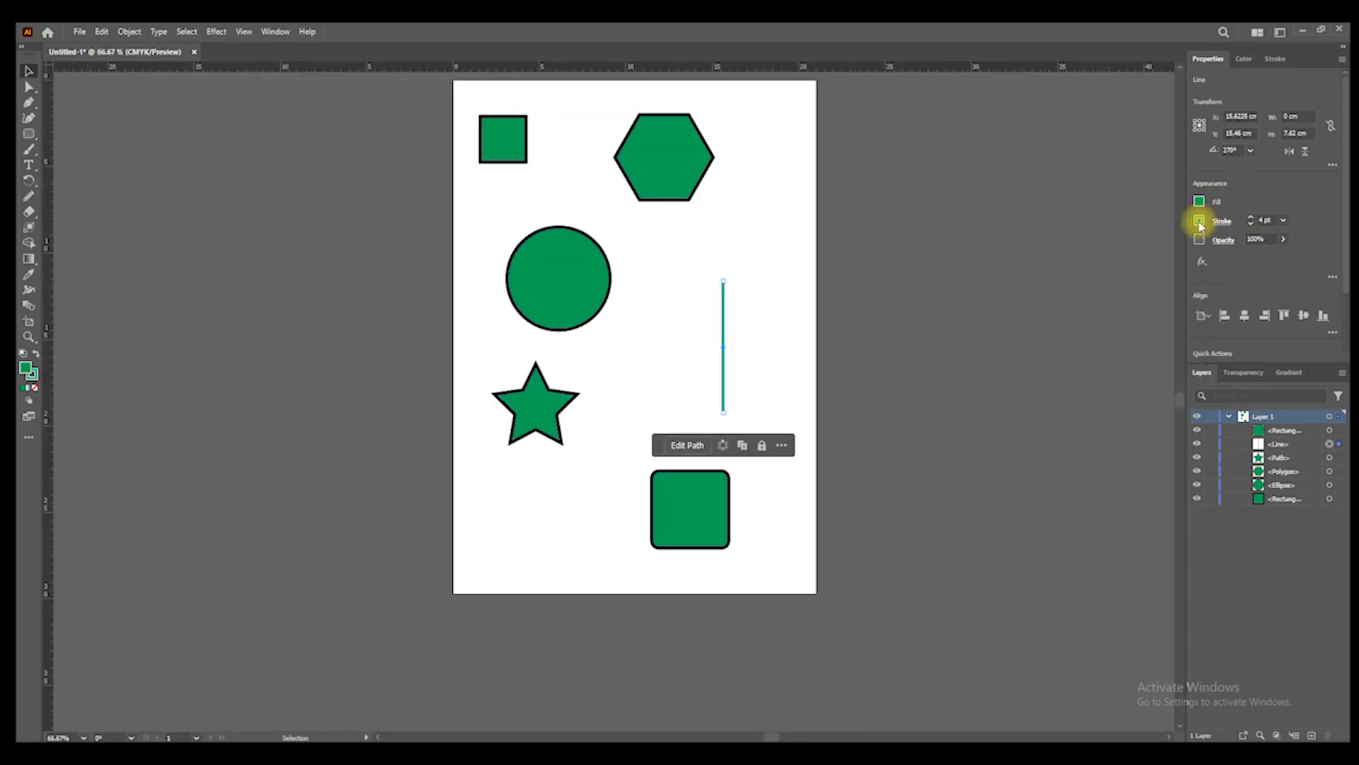
pyautogui.click(919, 332)
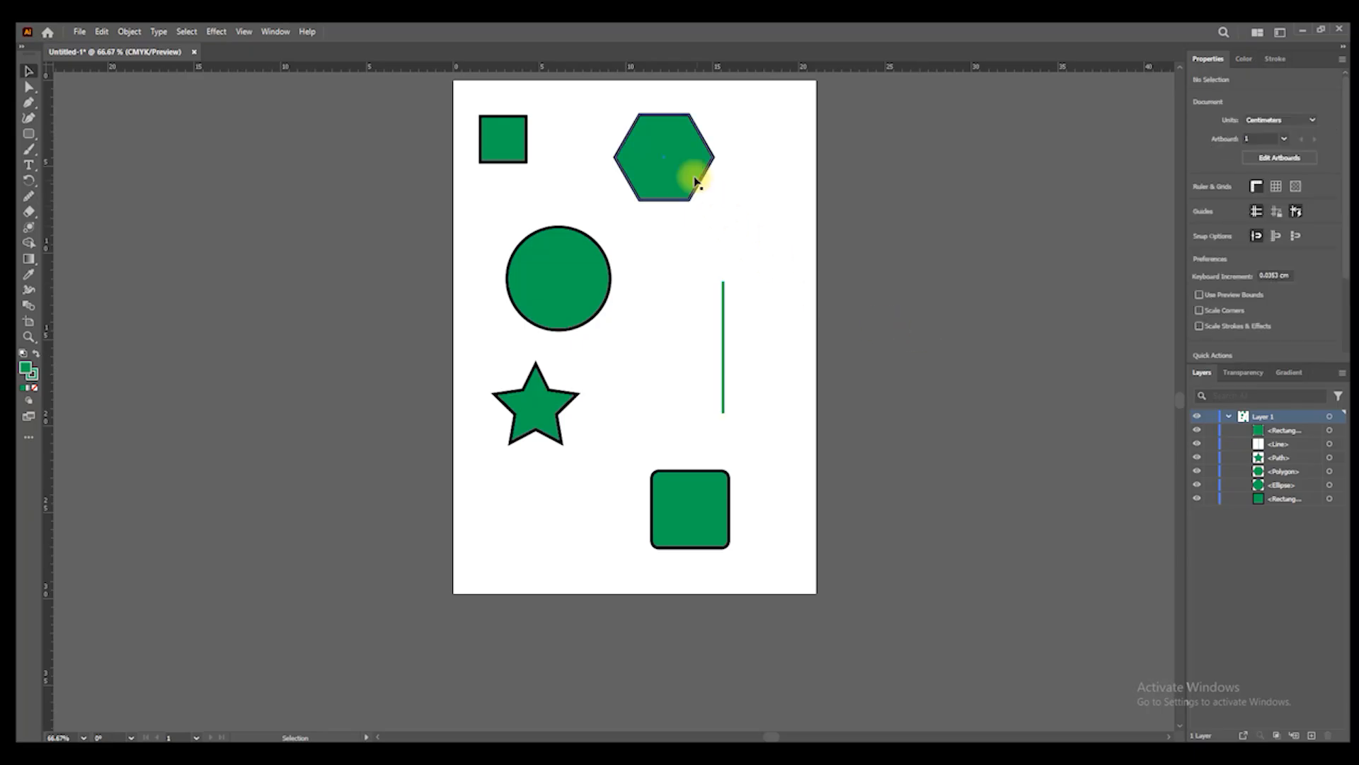
# - Change the hexagon's stroke color, trying light blue and light orange before settling on brown
pyautogui.click(676, 160)
pyautogui.scroll(1, 684, 163)
pyautogui.click(1199, 220)
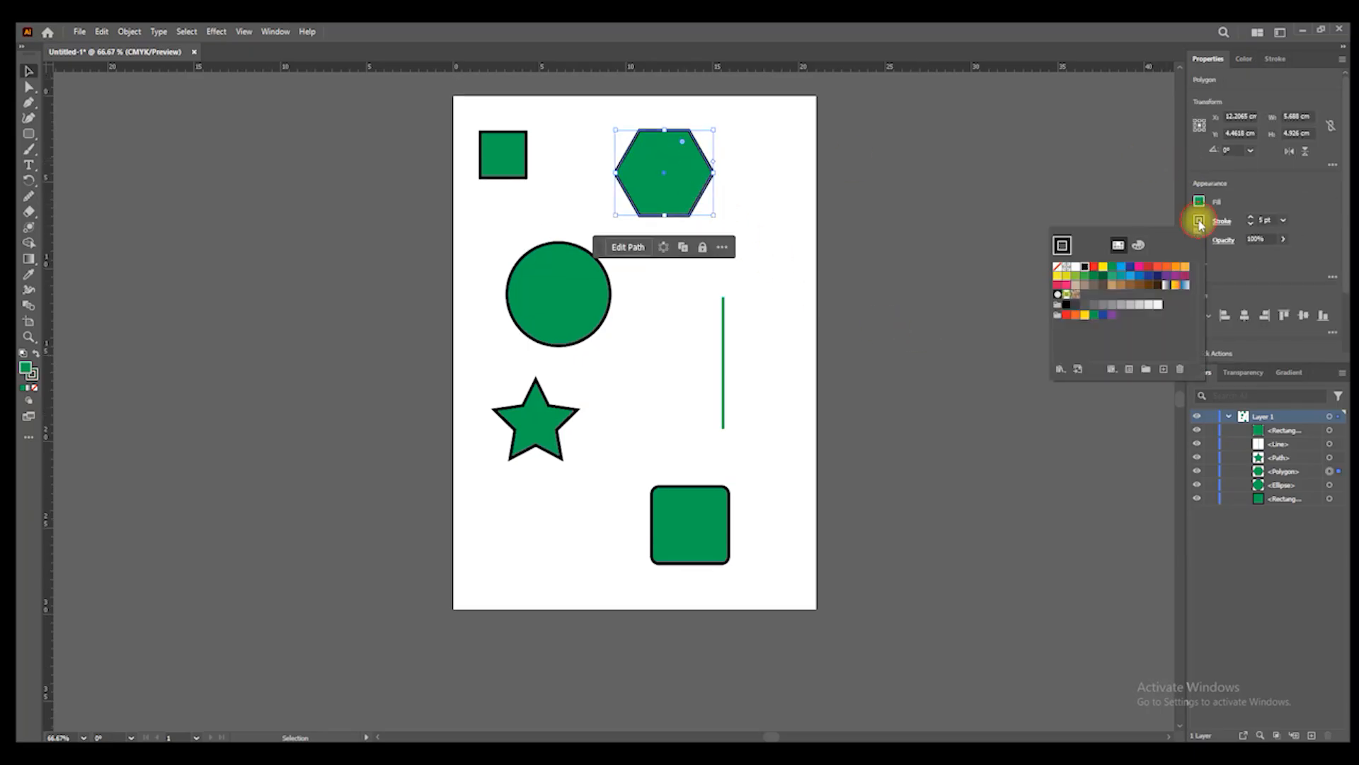
pyautogui.click(1122, 267)
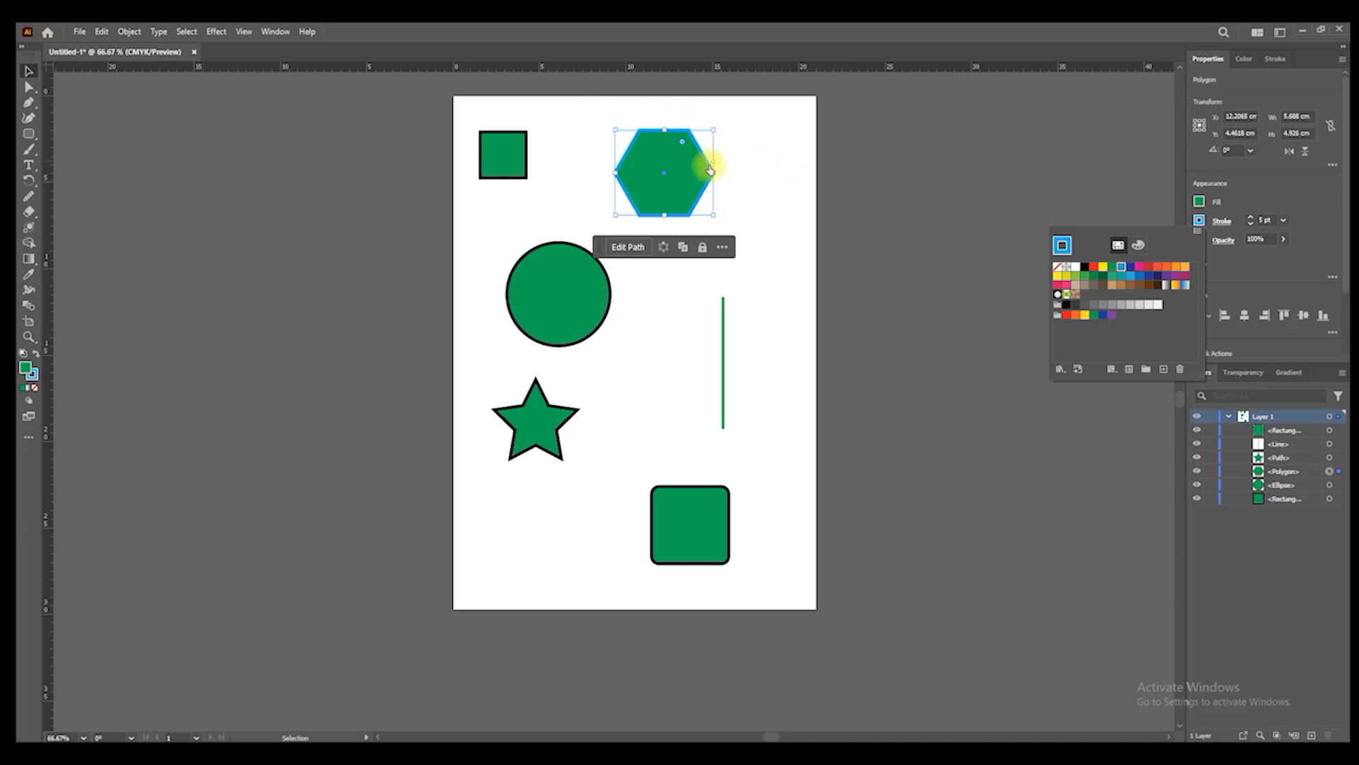
pyautogui.scroll(2, 704, 165)
pyautogui.click(1199, 220)
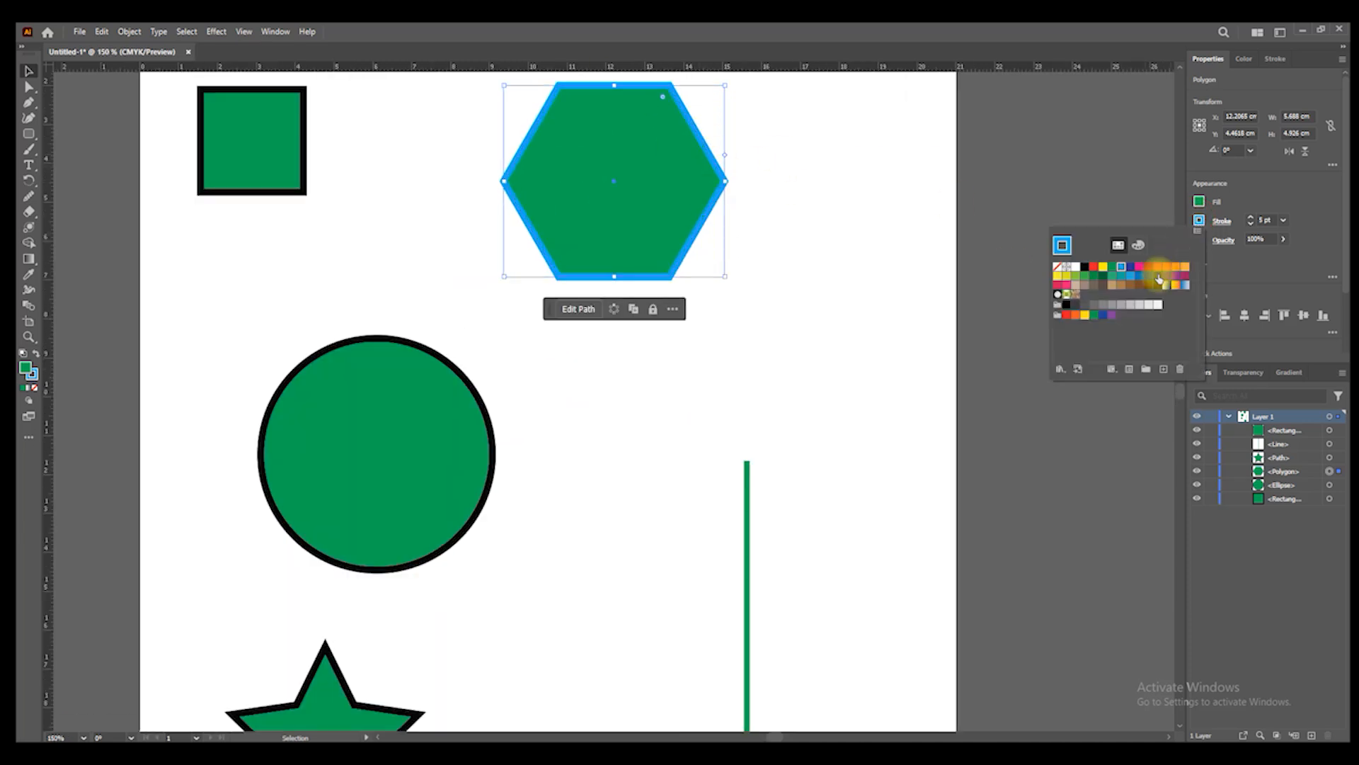
pyautogui.click(1179, 269)
pyautogui.click(1125, 284)
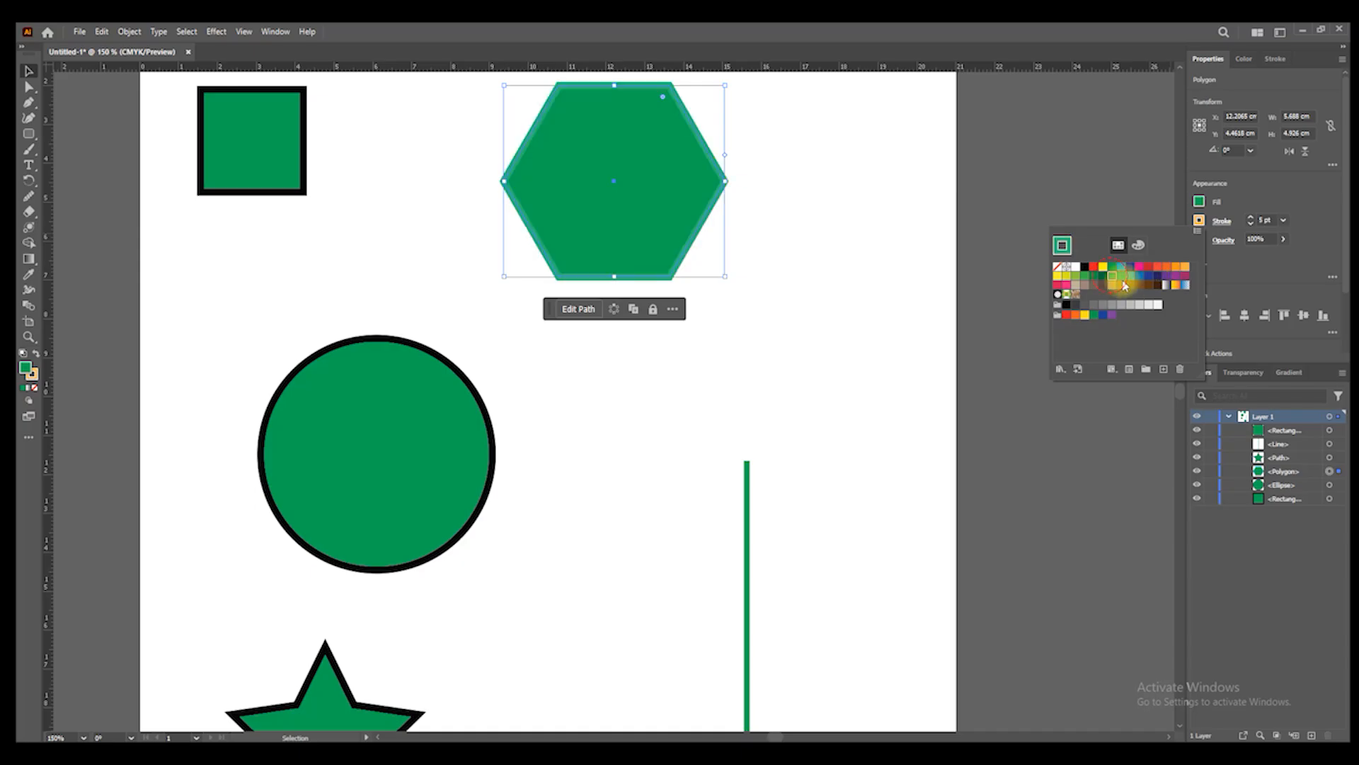
pyautogui.click(1133, 280)
pyautogui.click(829, 269)
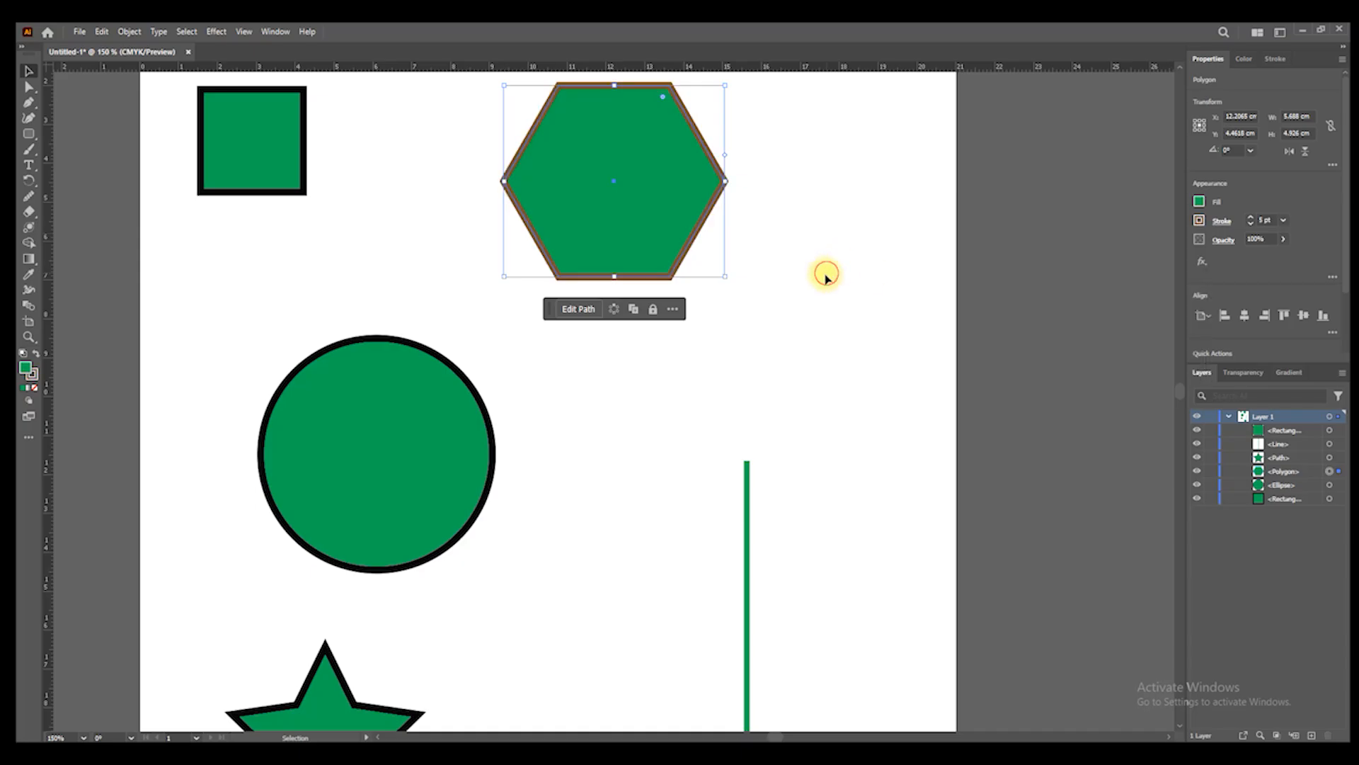
pyautogui.click(822, 273)
# - Rearrange the artboard by moving the circle right, the vertical line up and right, and the rounded square up
pyautogui.scroll(-2, 751, 369)
pyautogui.scroll(-2, 751, 369)
pyautogui.click(661, 266)
pyautogui.moveTo(560, 375); pyautogui.dragTo(608, 389)
pyautogui.moveTo(749, 480); pyautogui.dragTo(773, 443)
pyautogui.moveTo(722, 601); pyautogui.dragTo(722, 513)
# - Enlarge the square near the artboard's upper-left corner from its lower-right corner
pyautogui.click(622, 372)
pyautogui.click(541, 223)
pyautogui.moveTo(552, 243); pyautogui.dragTo(564, 263)
# - Undo a trial overlap of the hexagon and square, and duplicate the circle to the left so both overlap, with both selected
pyautogui.moveTo(644, 236); pyautogui.dragTo(555, 245)
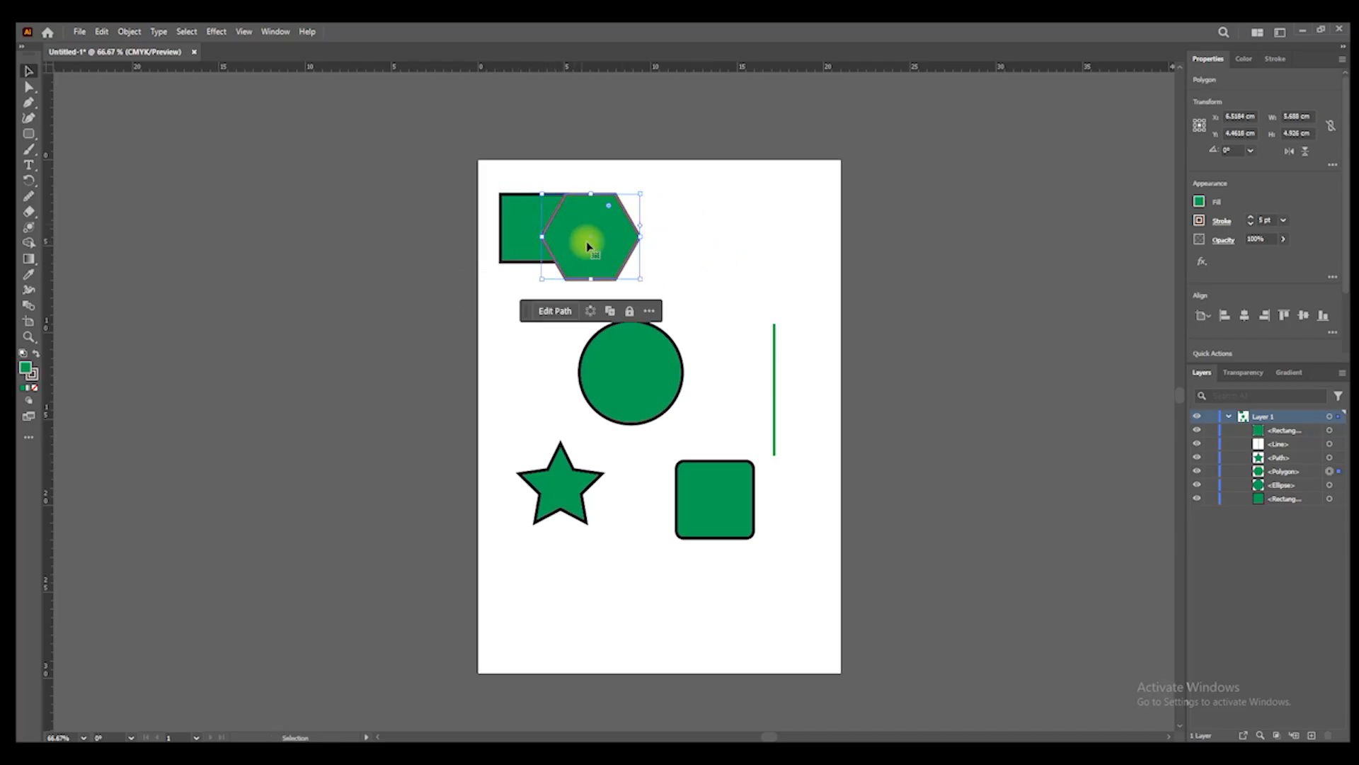
pyautogui.hotkey('ctrl', 'z')
pyautogui.click(644, 382)
pyautogui.moveTo(646, 383); pyautogui.dragTo(576, 379)
pyautogui.keyDown('shift'); pyautogui.click(628, 367); pyautogui.keyUp('shift')
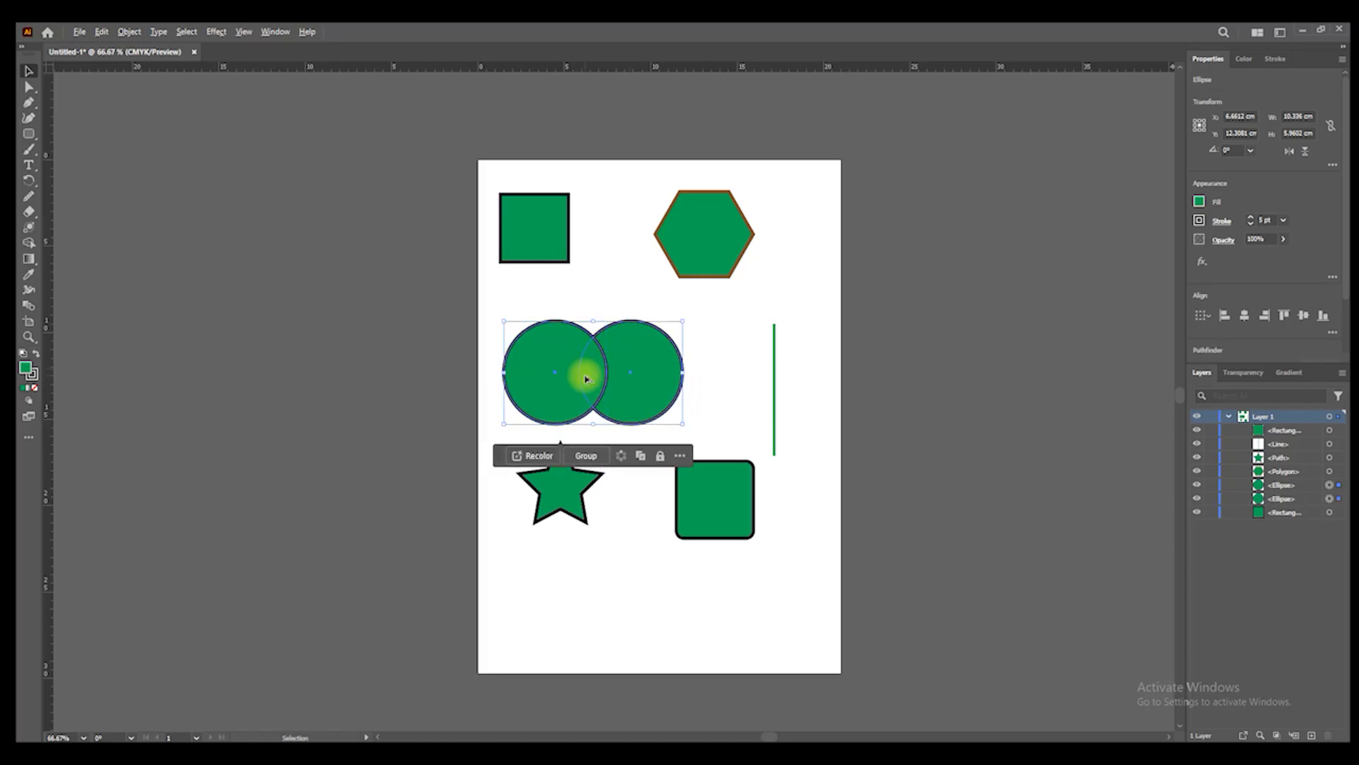
# - Separate the overlapping area of the two selected circles with the Shape Builder tool
pyautogui.scroll(2, 582, 375)
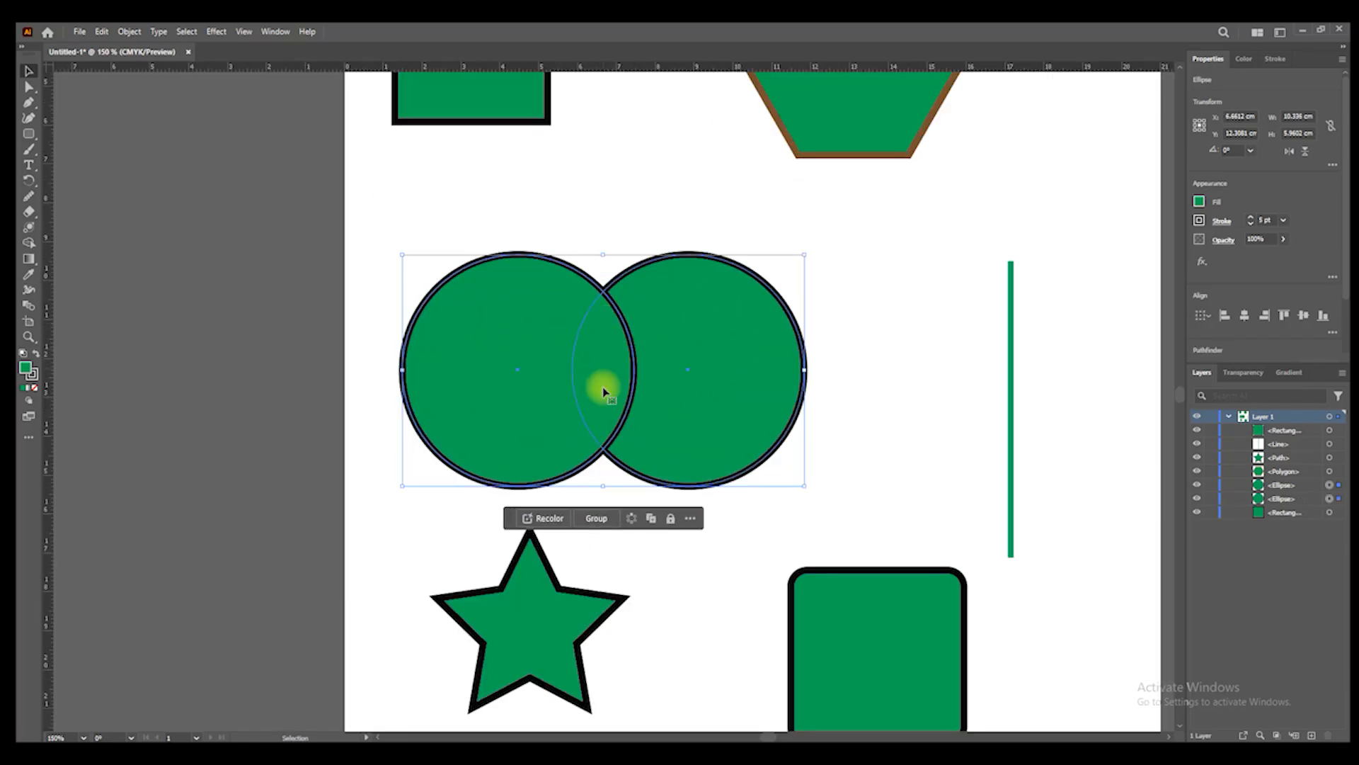
pyautogui.scroll(-2, 1290, 267)
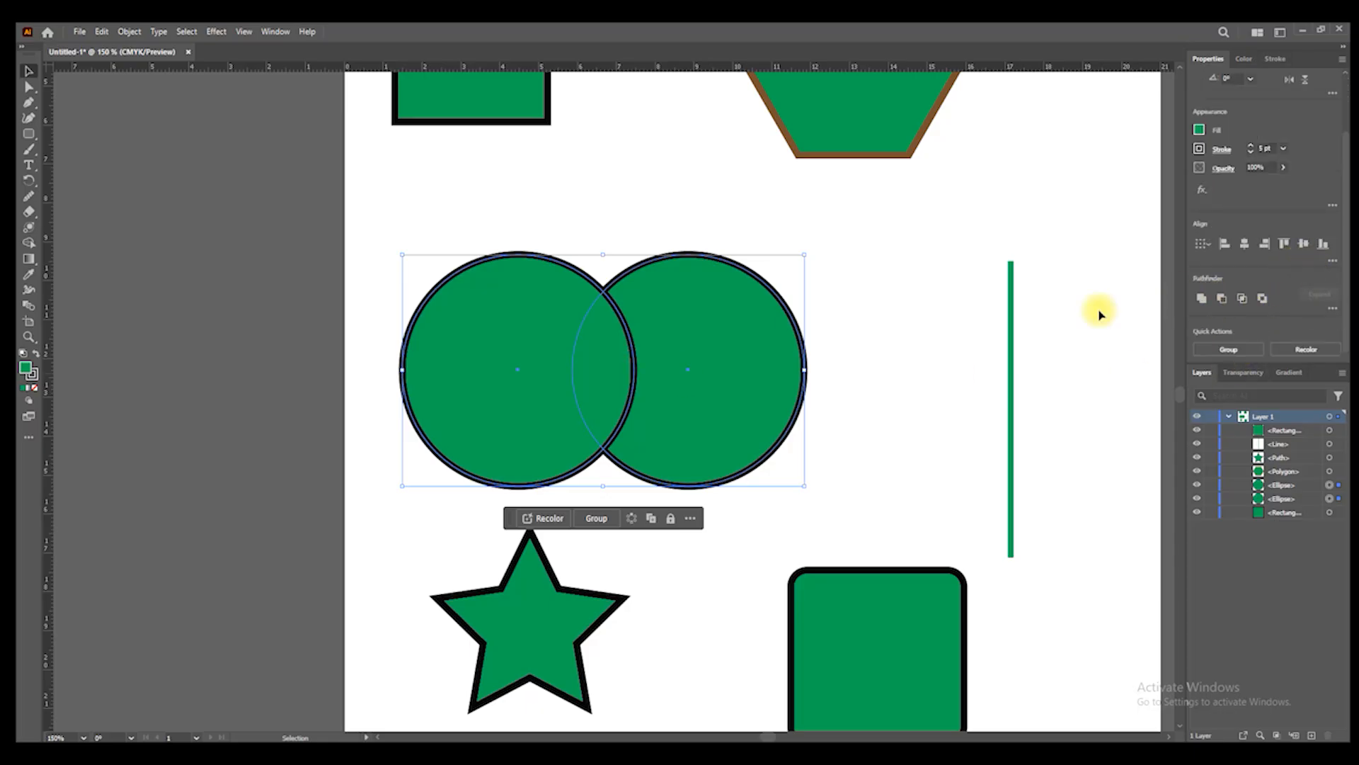
pyautogui.click(26, 244)
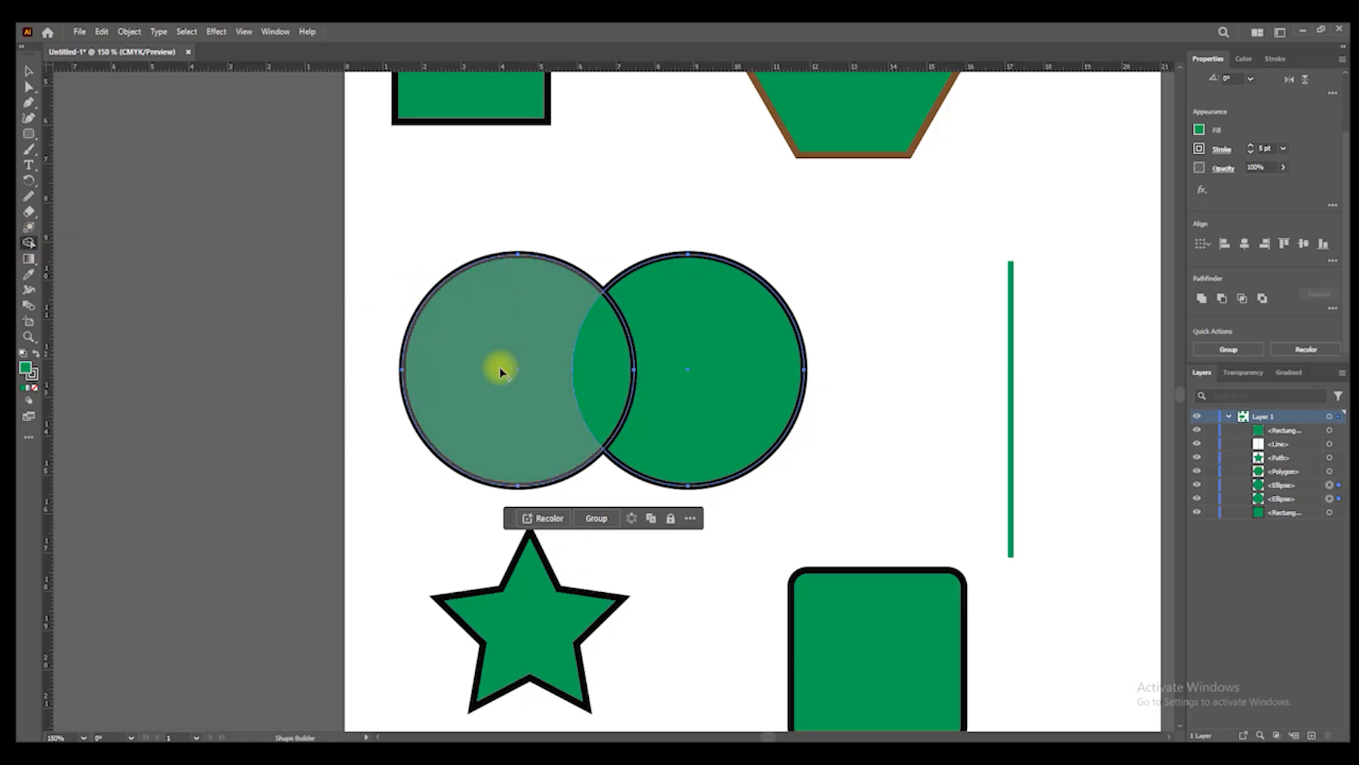
pyautogui.click(607, 354)
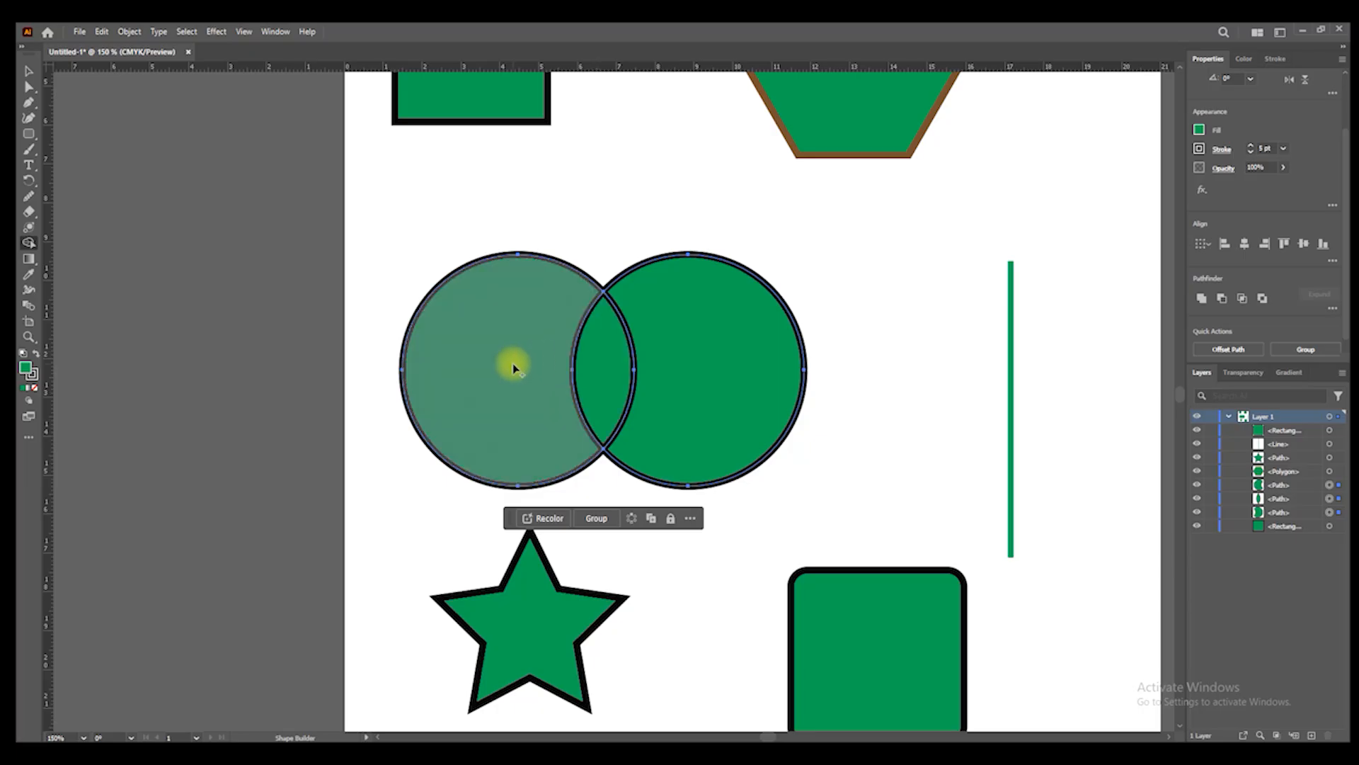
# - Delete the two outer crescent pieces of the circles and shift the remaining lens shape slightly up and left
pyautogui.press('v')
pyautogui.click(170, 289)
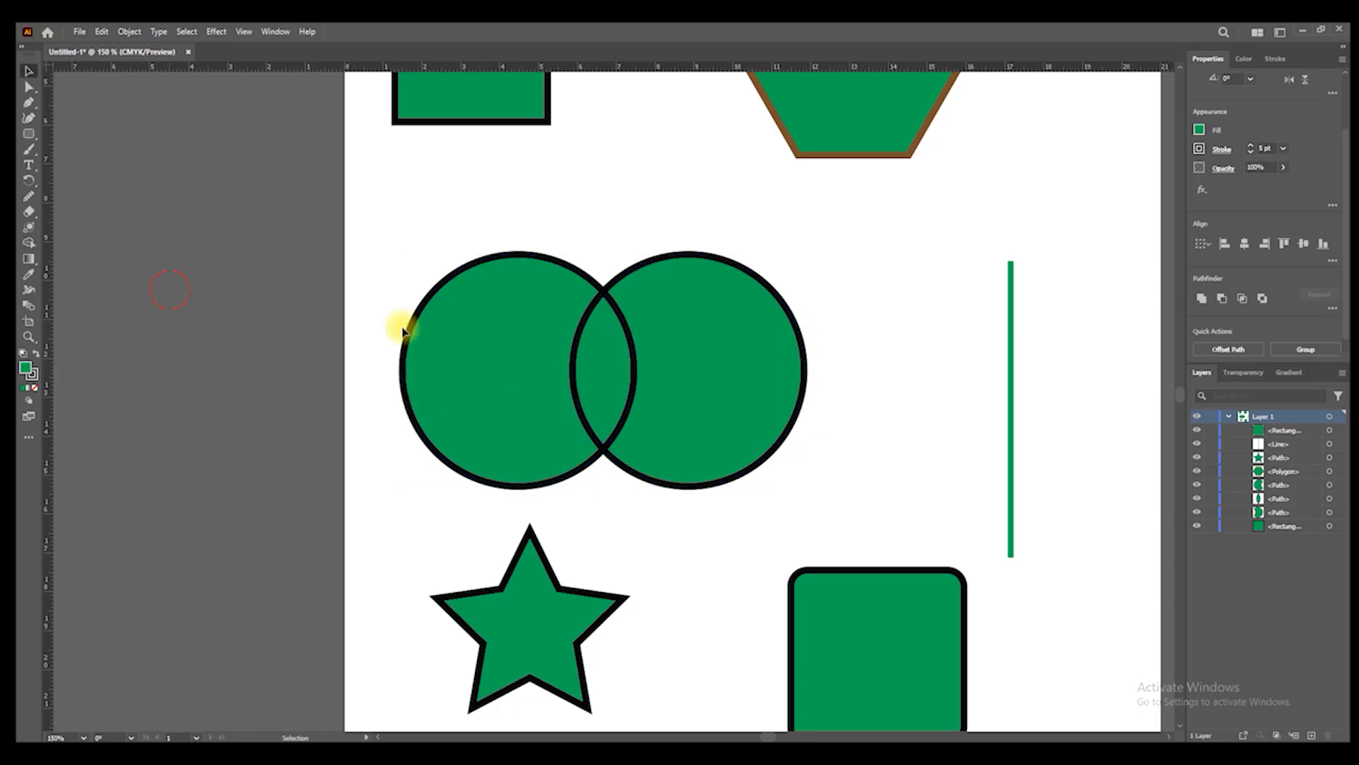
pyautogui.click(407, 332)
pyautogui.press('Delete')
pyautogui.click(716, 371)
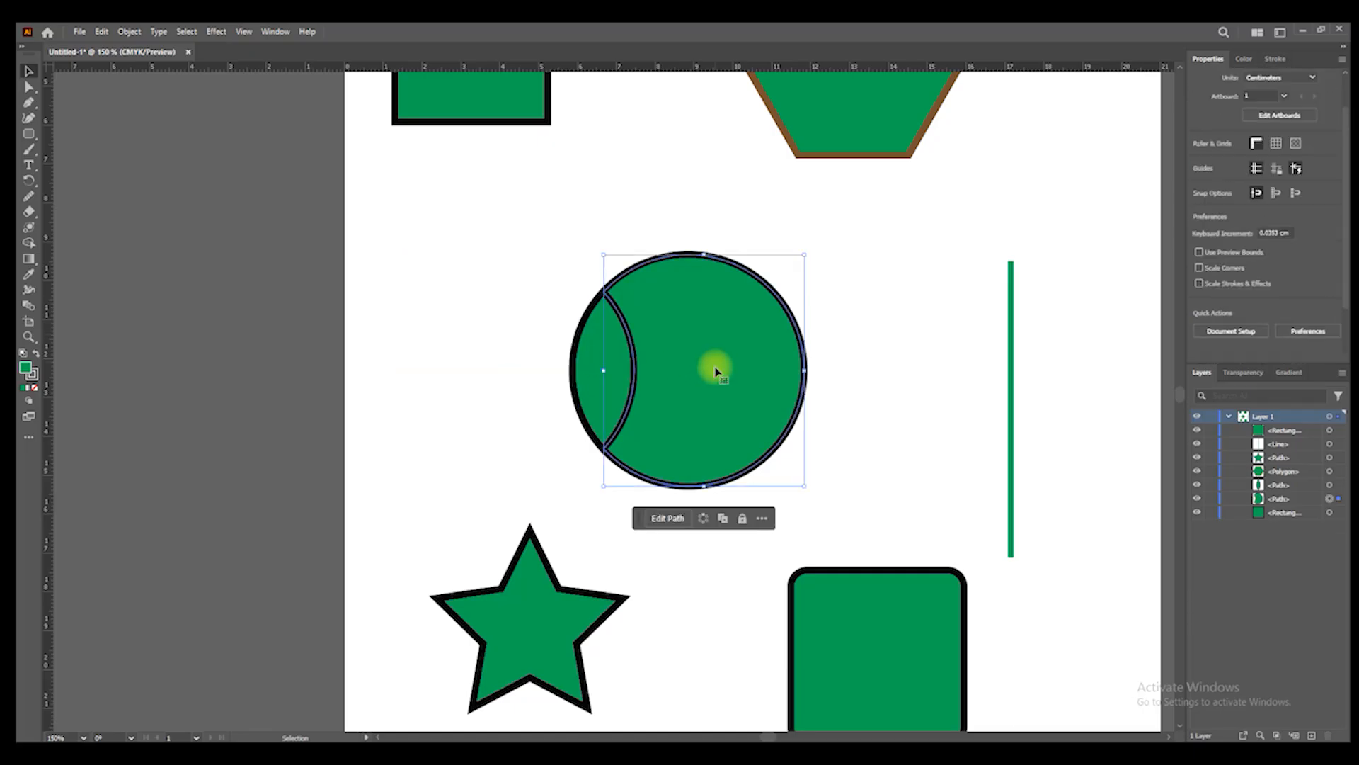
pyautogui.press('Delete')
pyautogui.press('a')
pyautogui.click(602, 354)
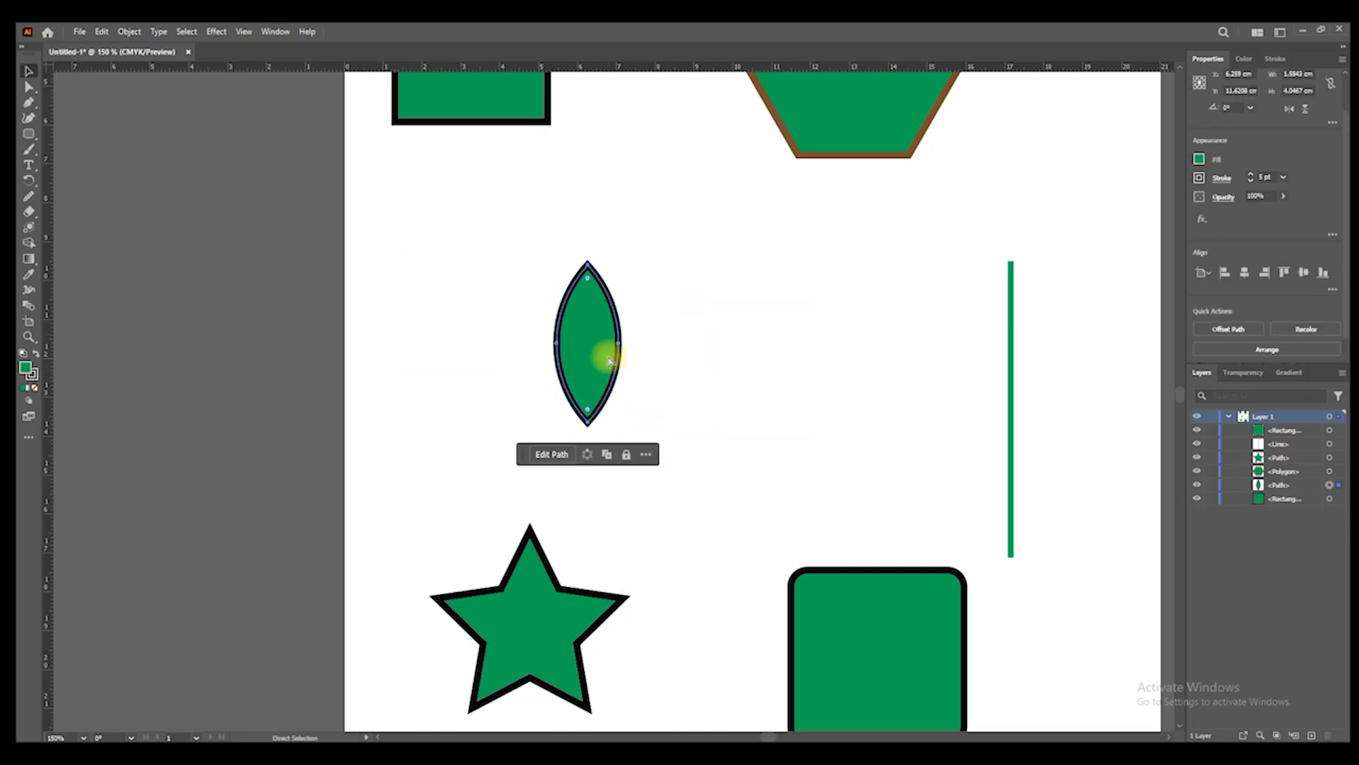
# - Undo the move, the deletions and the Shape Builder split to restore the two whole circles
pyautogui.hotkey('ctrl', 'z')
pyautogui.hotkey('ctrl', 'z')
pyautogui.hotkey('ctrl', 'z')
# - Select both circles and remove their outer parts with the Shape Builder tool, keeping only the lens-shaped overlap
pyautogui.press('v')
pyautogui.click(638, 226)
pyautogui.moveTo(282, 284); pyautogui.dragTo(772, 436)
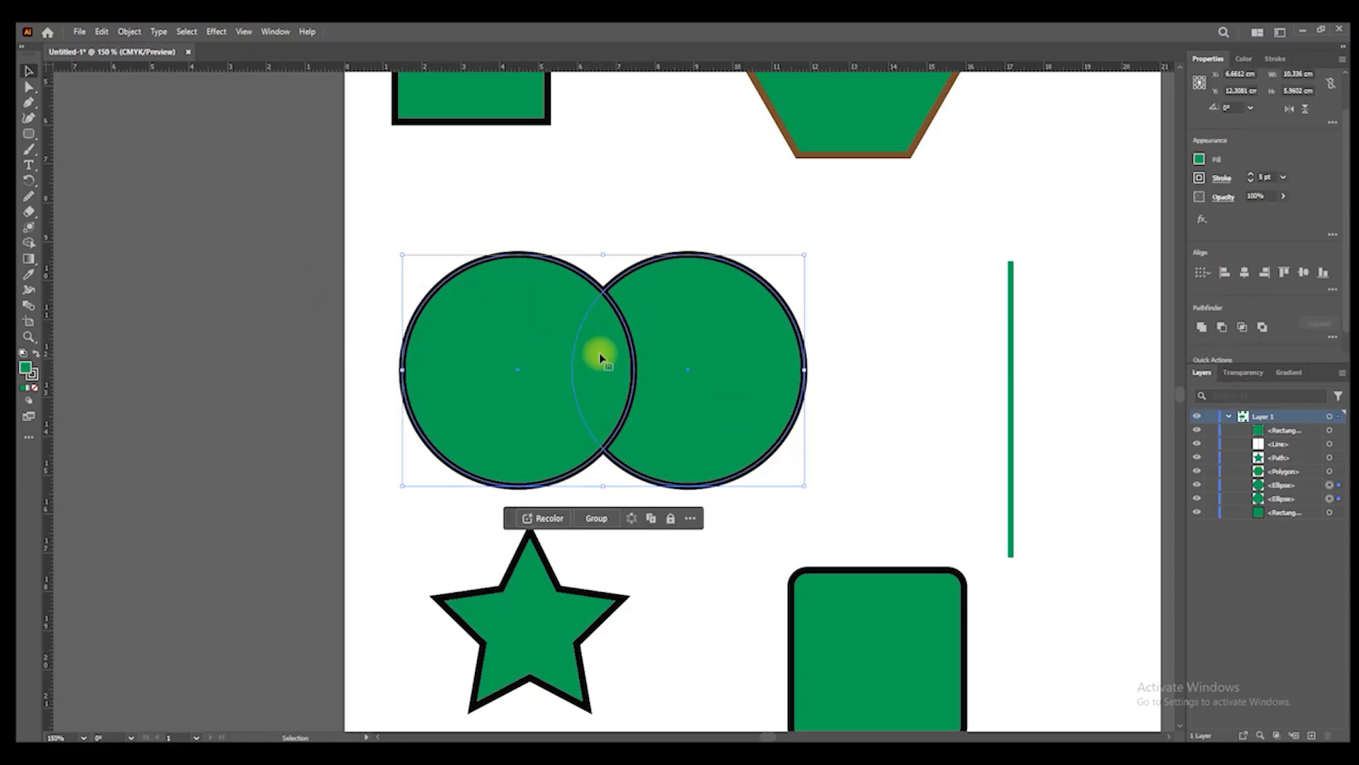
pyautogui.click(28, 242)
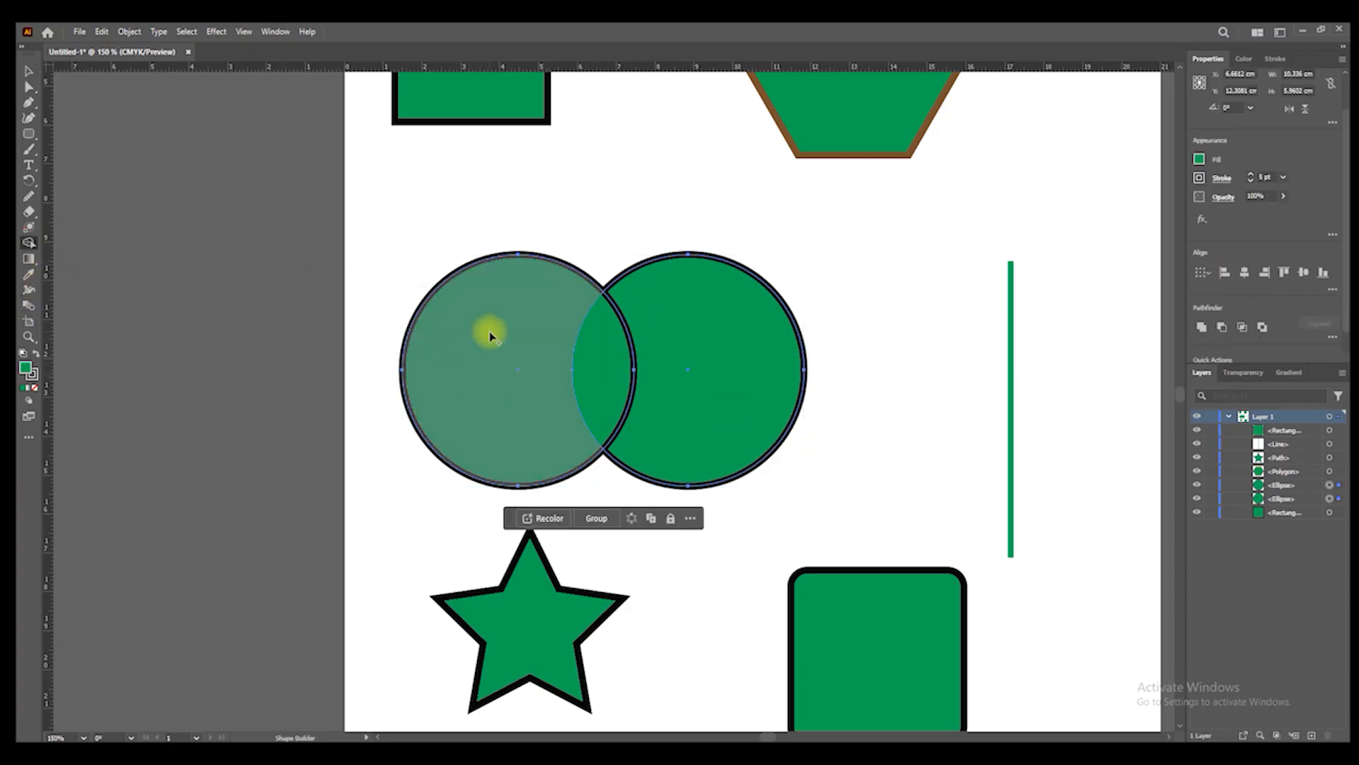
pyautogui.keyDown('alt'); pyautogui.click(456, 352); pyautogui.keyUp('alt')
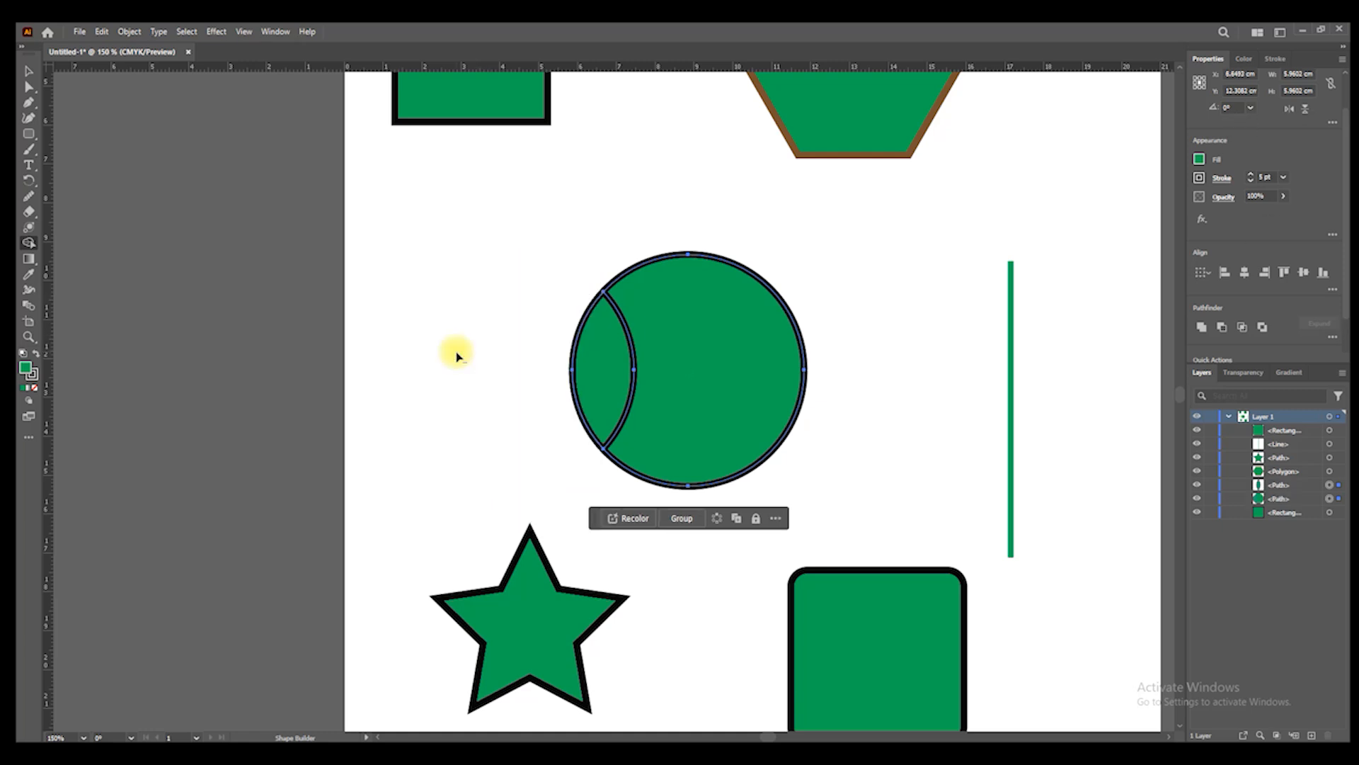
pyautogui.keyDown('alt'); pyautogui.click(682, 355); pyautogui.keyUp('alt')
# - Move the lens shape slightly to the right and deselect it
pyautogui.click(29, 72)
pyautogui.moveTo(606, 354); pyautogui.dragTo(638, 363)
pyautogui.scroll(-2, 622, 344)
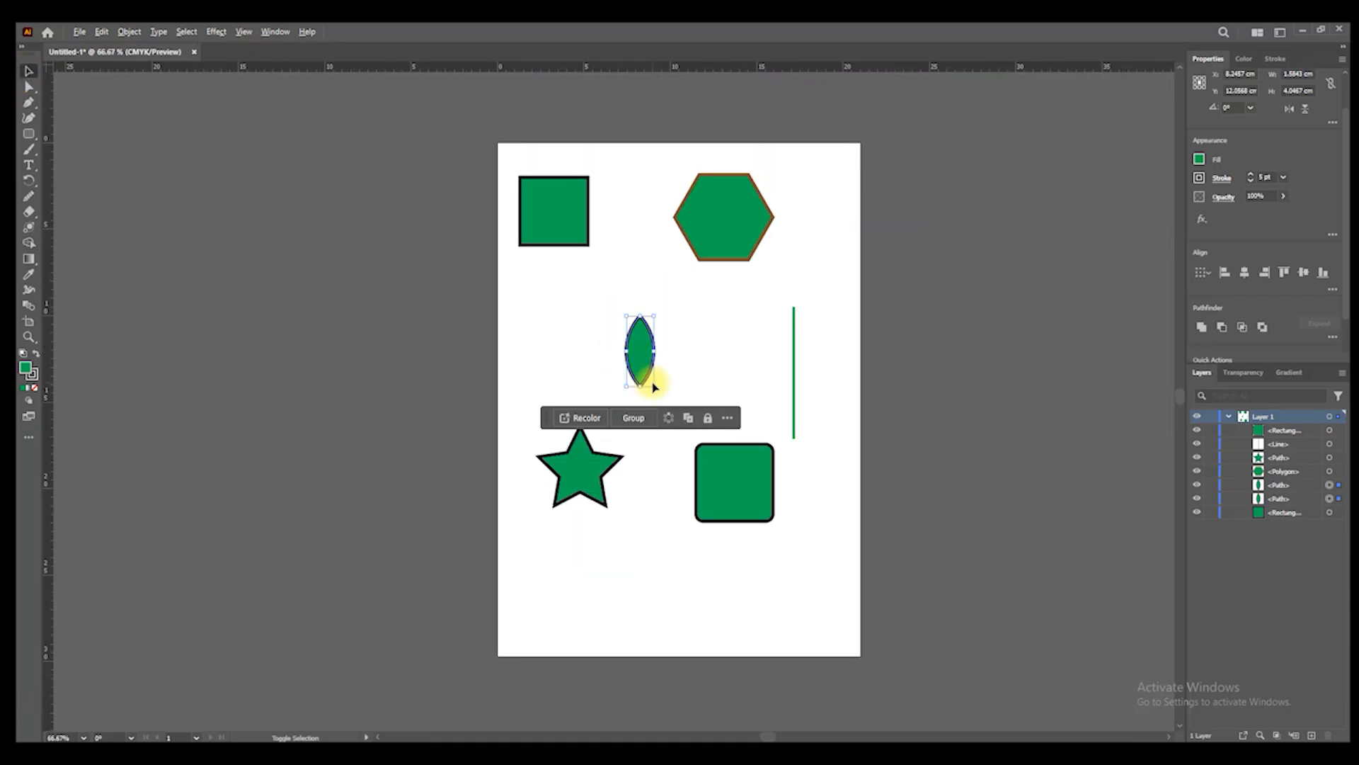
pyautogui.click(719, 325)
pyautogui.scroll(1, 606, 318)
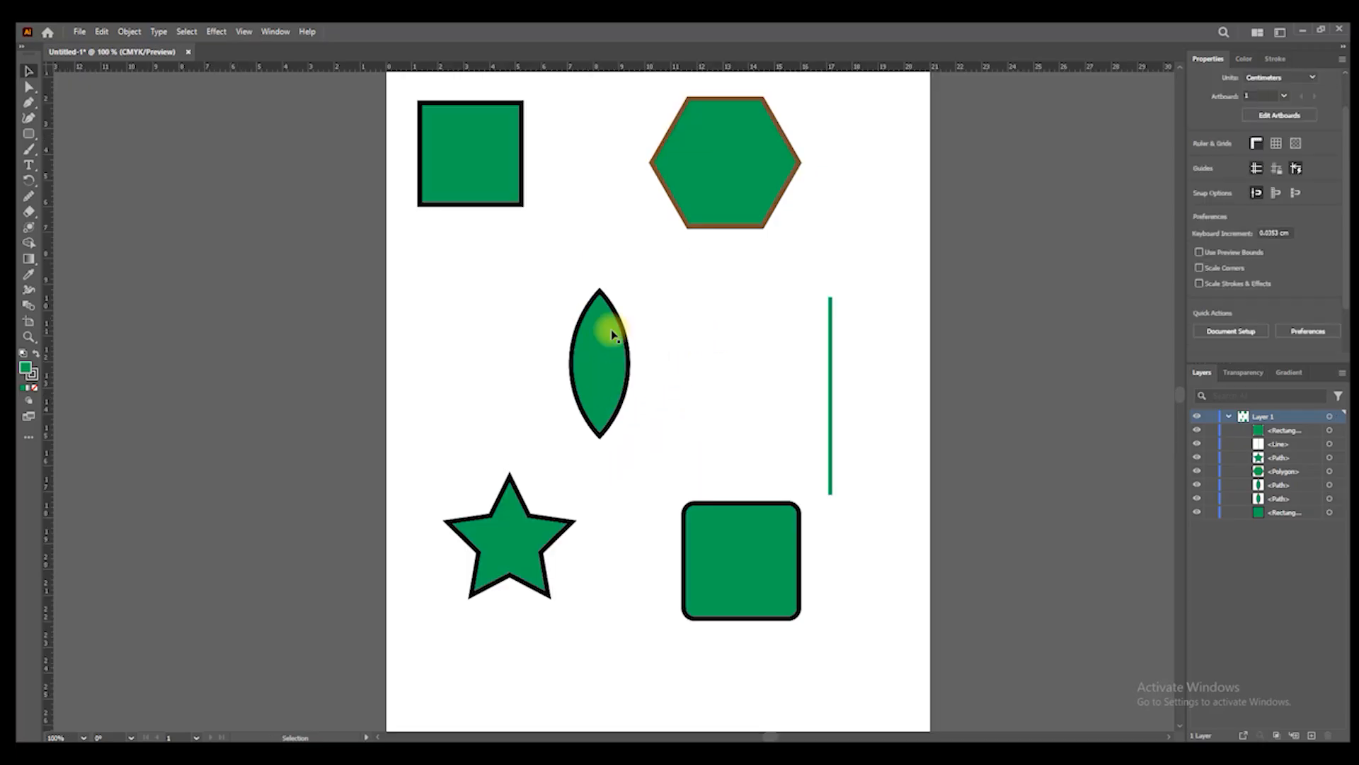
pyautogui.scroll(-2, 545, 331)
pyautogui.scroll(1, 599, 283)
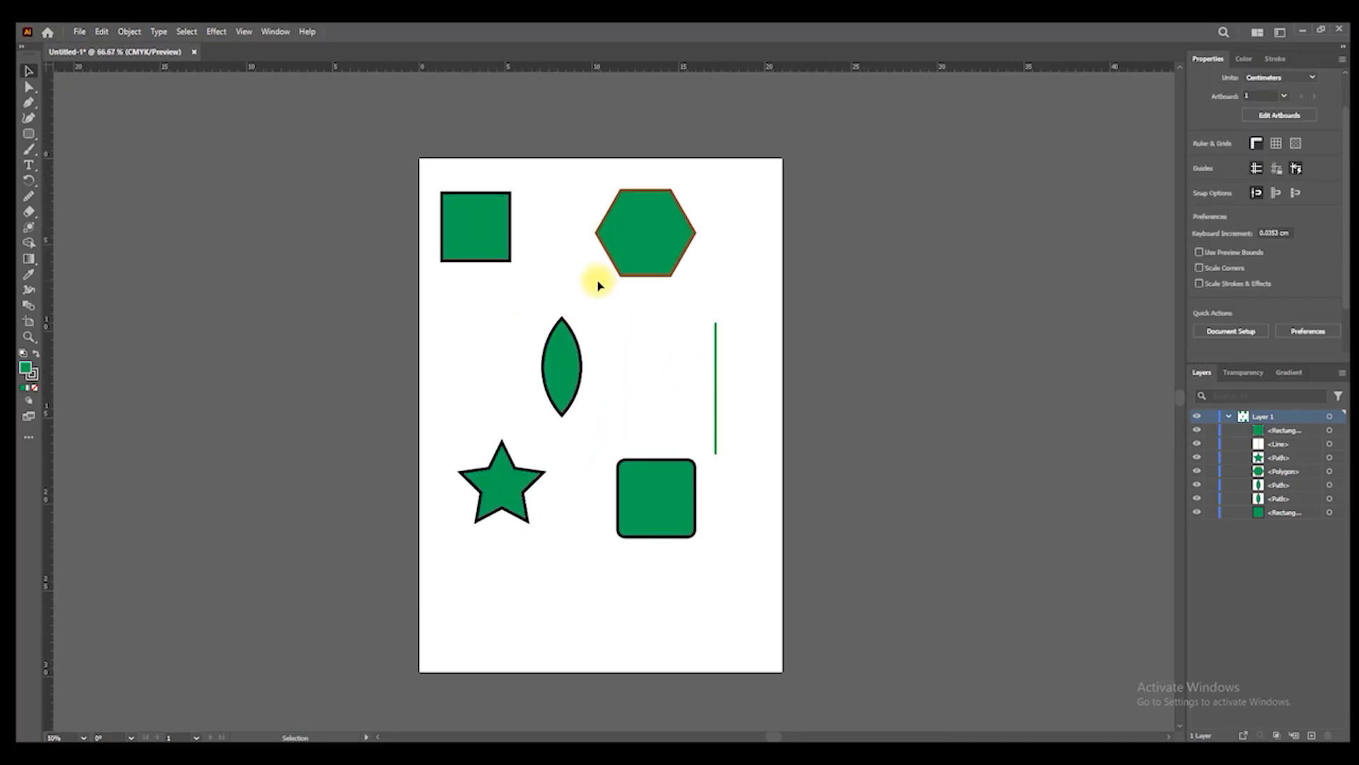
pyautogui.scroll(-1, 634, 288)
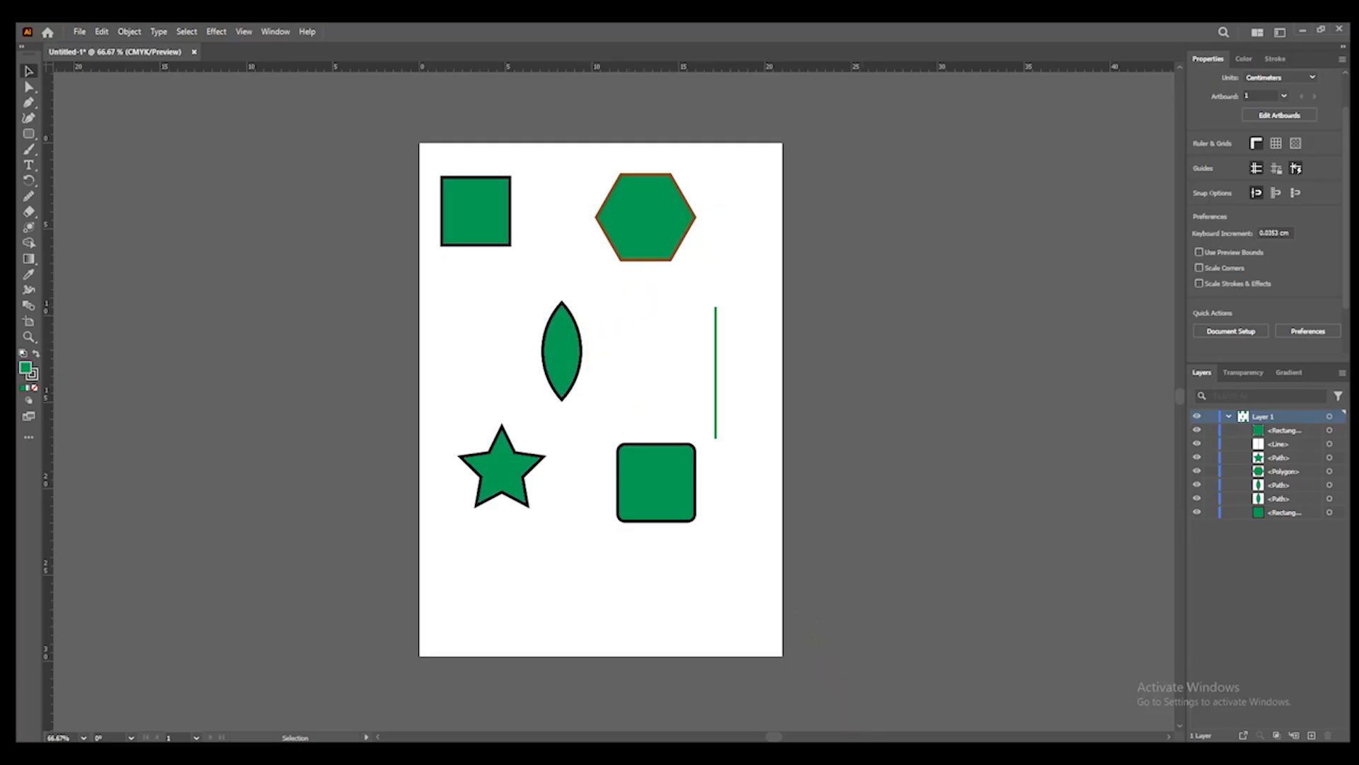
pyautogui.moveTo(857, 753)
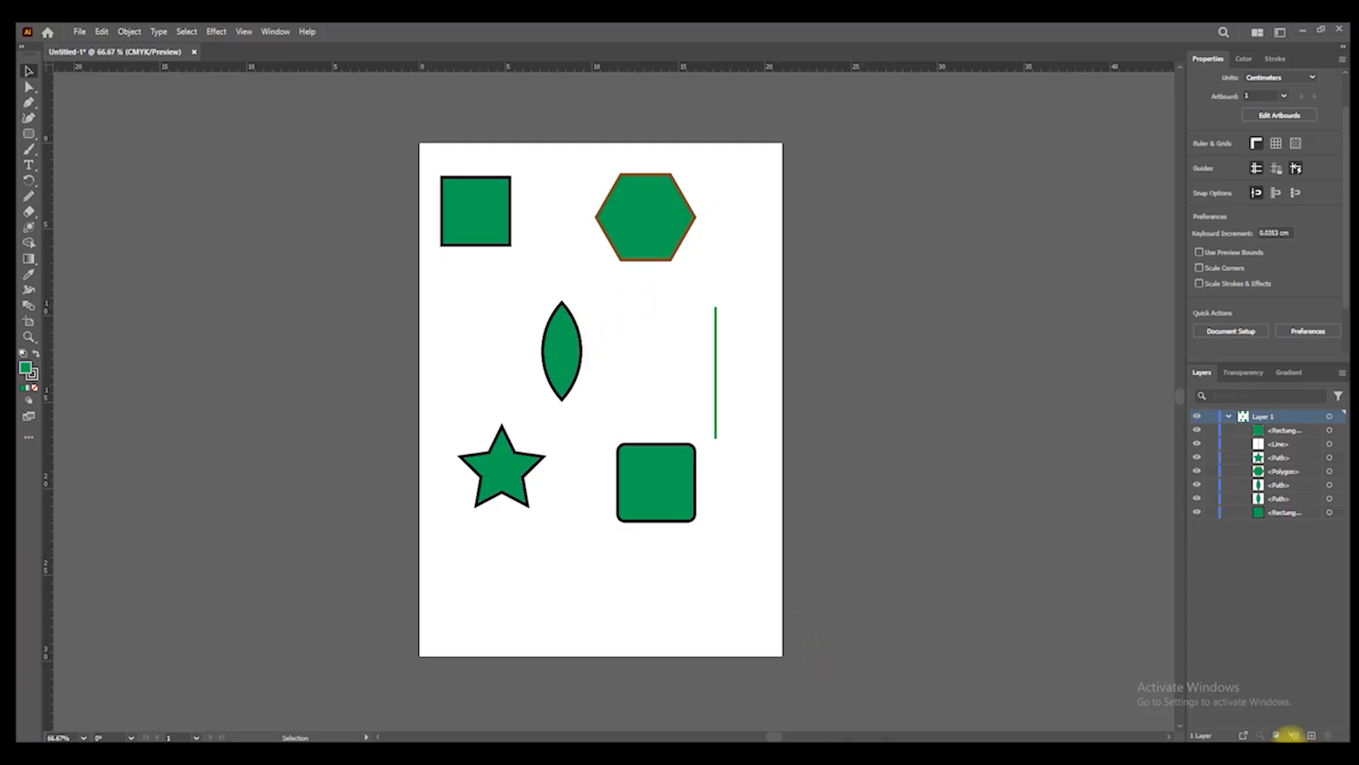